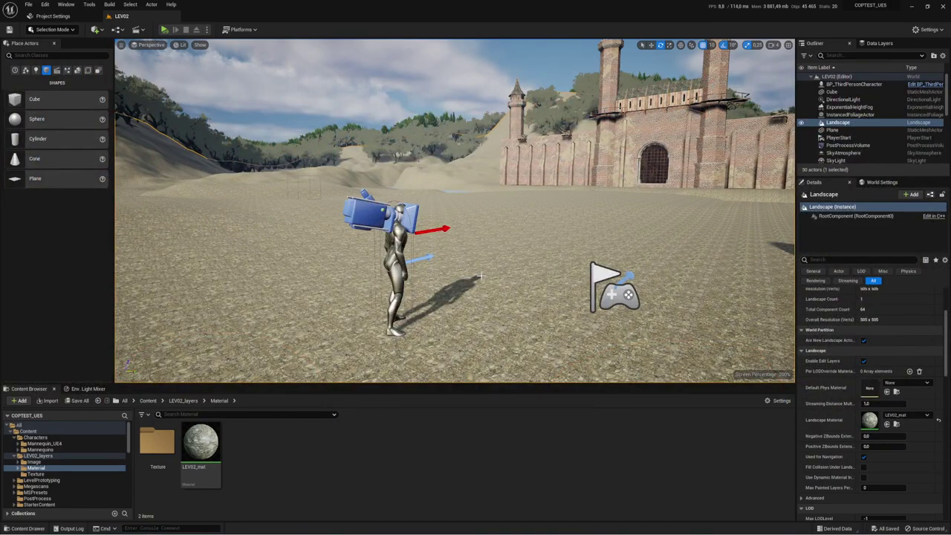
- Fly the level view toward the camera actors and open the LEV02_mat material graph
{"action": "left_click_drag", "start_coordinate": [517, 254], "coordinate": [446, 223]}
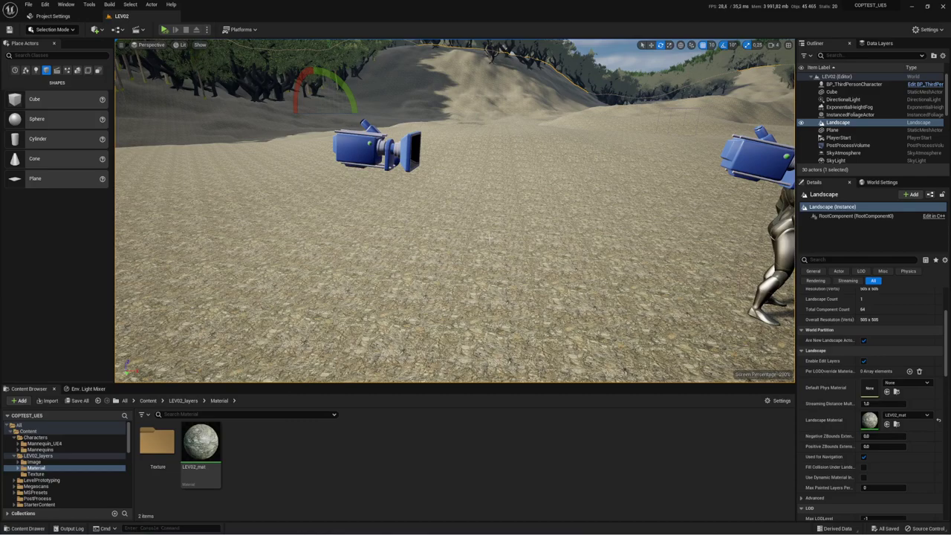
{"action": "left_click_drag", "start_coordinate": [489, 238], "coordinate": [459, 267]}
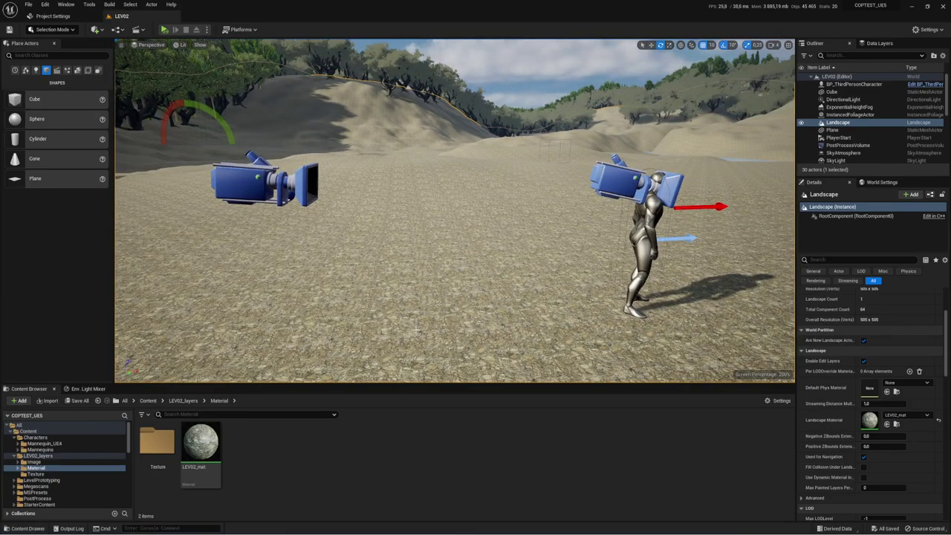
{"action": "double_click", "coordinate": [206, 438]}
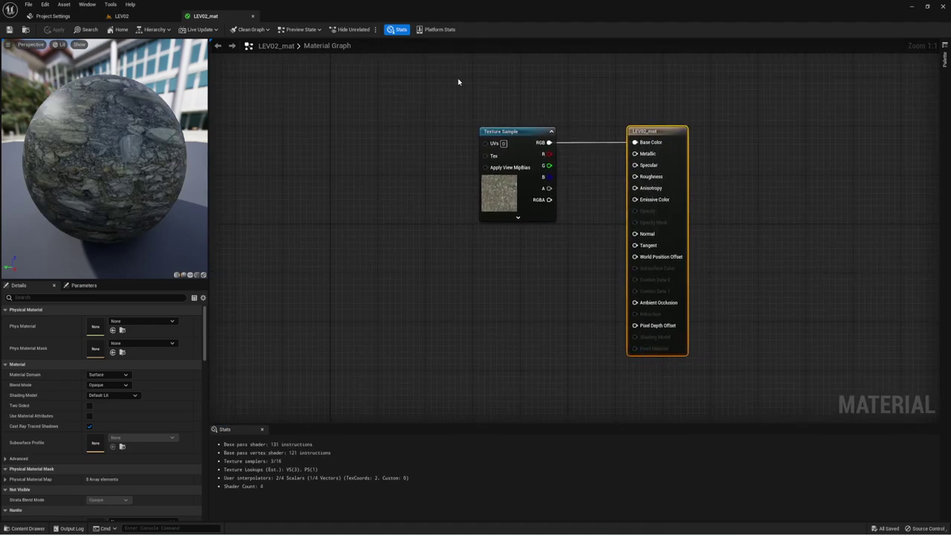
- Select the Texture Sample node and clear space to its left in the graph
{"action": "left_click_drag", "start_coordinate": [454, 90], "coordinate": [579, 255]}
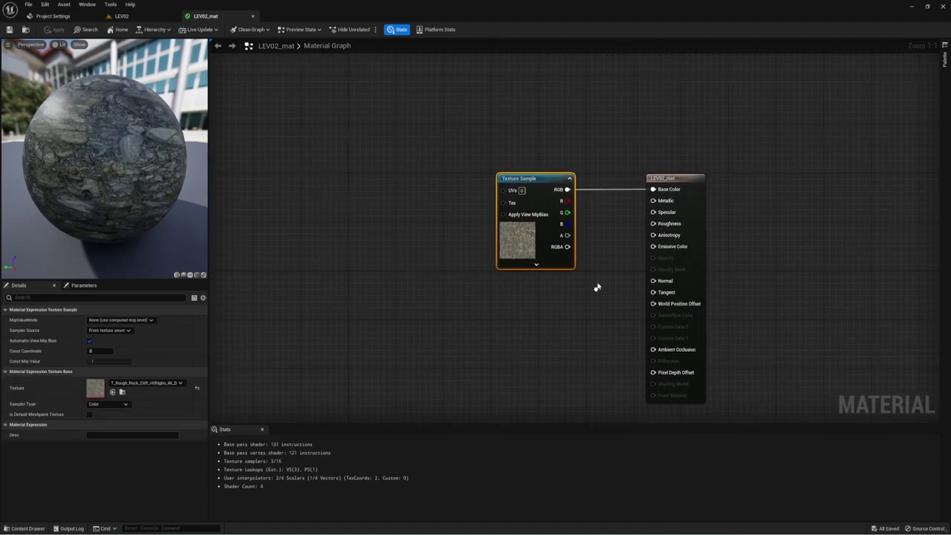
{"action": "right_click_drag", "start_coordinate": [579, 243], "coordinate": [617, 257]}
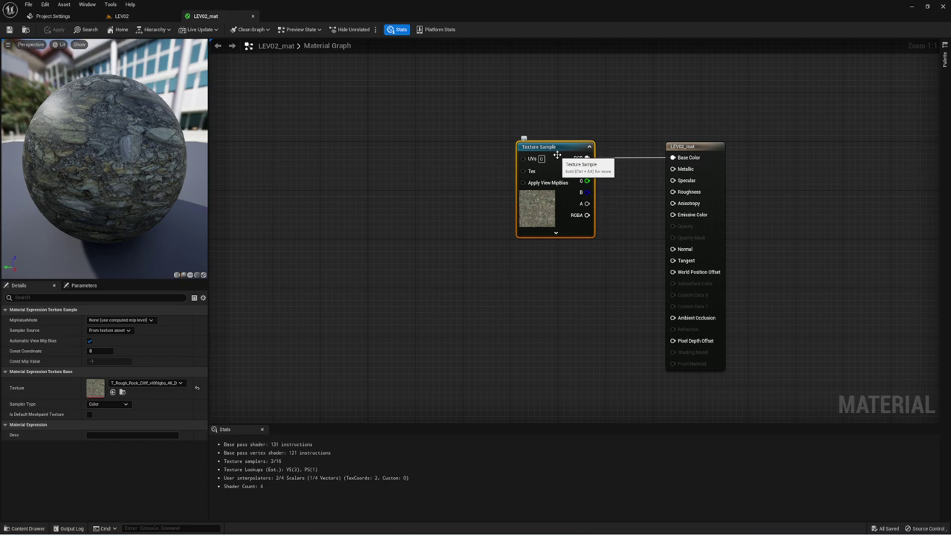
{"action": "mouse_move", "coordinate": [550, 255]}
{"action": "right_mouse_down"}
{"action": "mouse_move", "coordinate": [529, 252]}
{"action": "mouse_move", "coordinate": [602, 279]}
{"action": "right_mouse_up"}
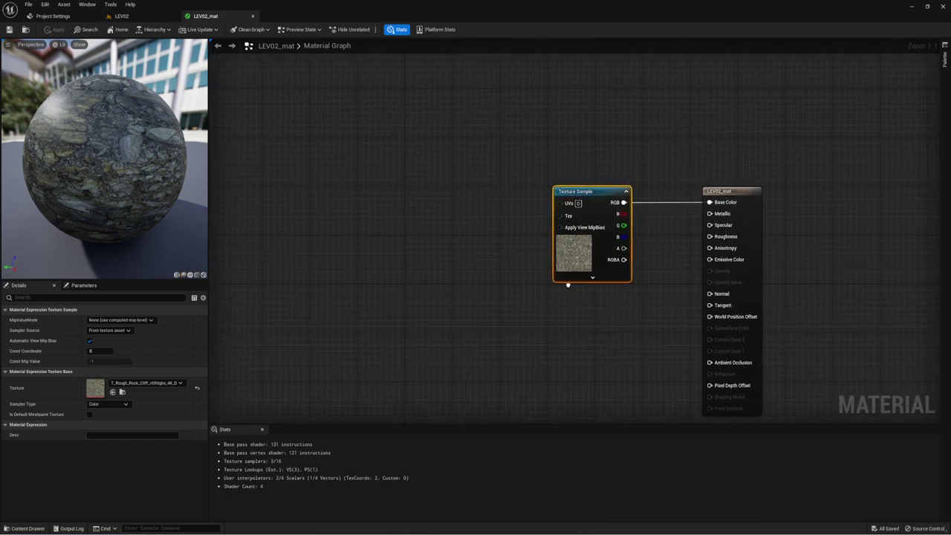
{"action": "left_click_drag", "start_coordinate": [499, 184], "coordinate": [635, 304]}
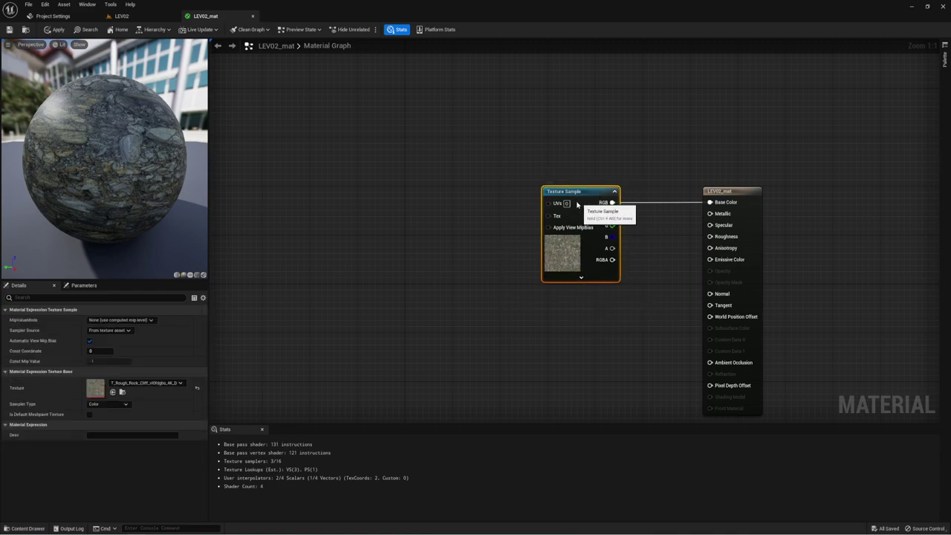
{"action": "left_click_drag", "start_coordinate": [589, 206], "coordinate": [571, 206]}
{"action": "right_click_drag", "start_coordinate": [515, 204], "coordinate": [529, 229]}
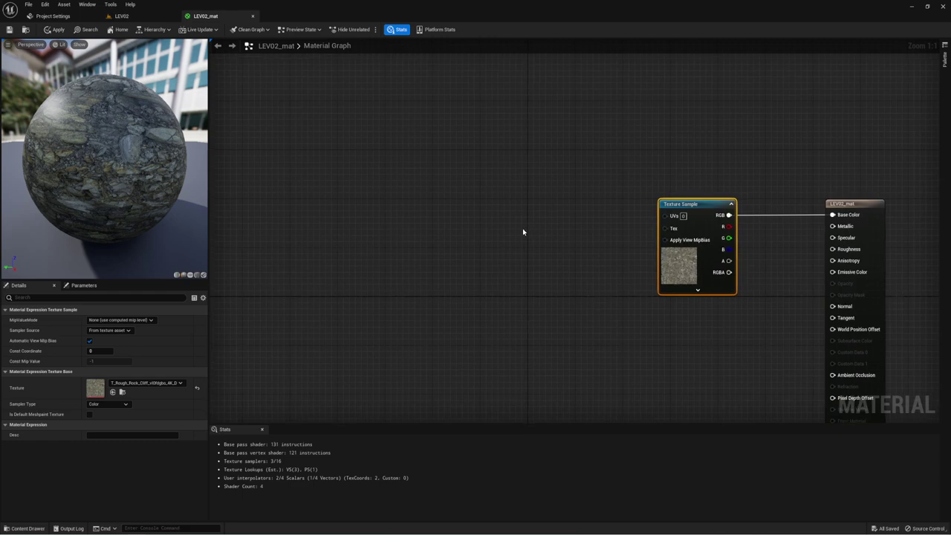
- Add a Multiply beside the Texture Sample and paste copies of it to the left
{"action": "left_click", "coordinate": [542, 201]}
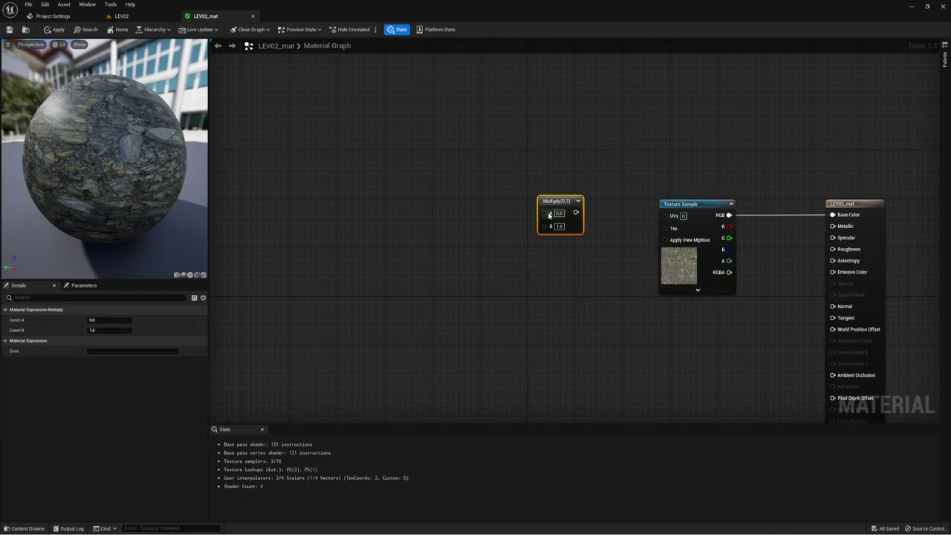
{"action": "left_click_drag", "start_coordinate": [557, 202], "coordinate": [665, 216]}
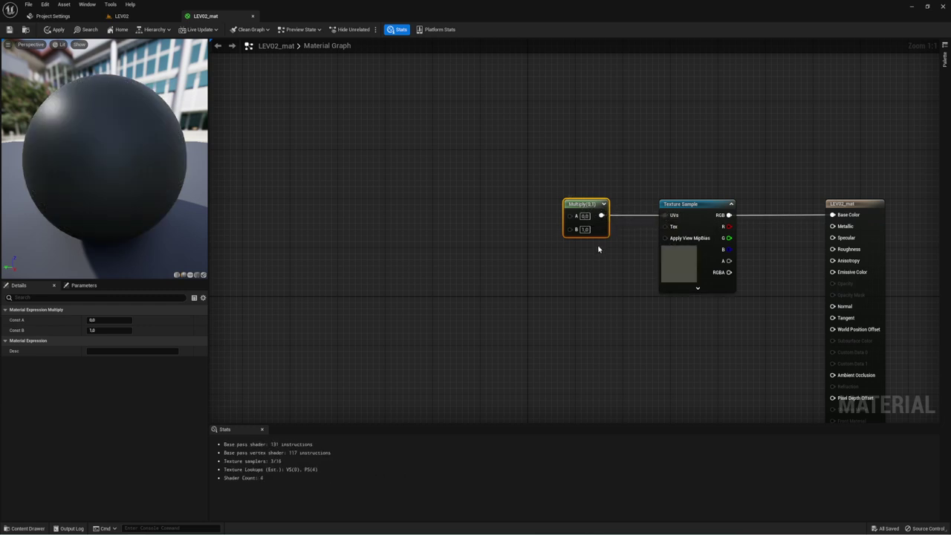
{"action": "key", "text": "ctrl+c"}
{"action": "key", "text": "ctrl+v"}
{"action": "key", "text": "ctrl+v"}
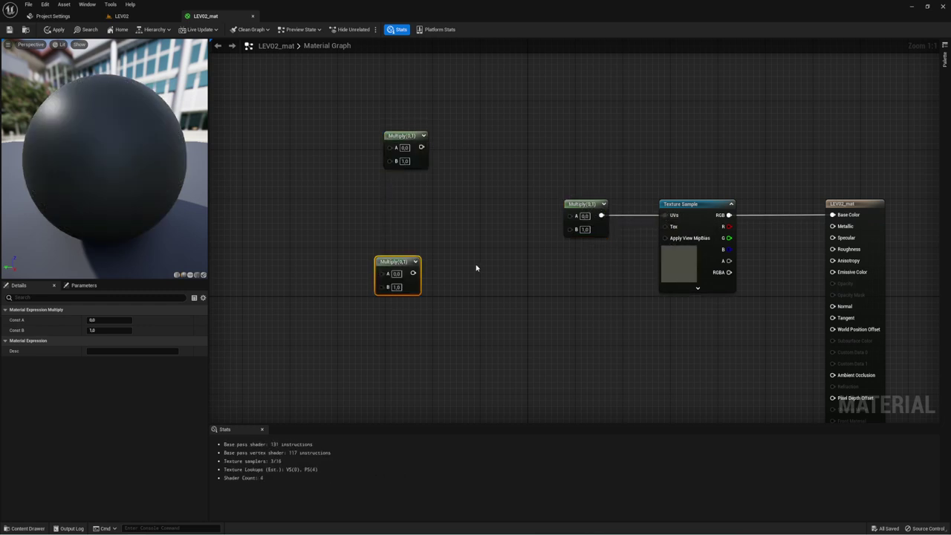
{"action": "right_click_drag", "start_coordinate": [476, 268], "coordinate": [558, 262]}
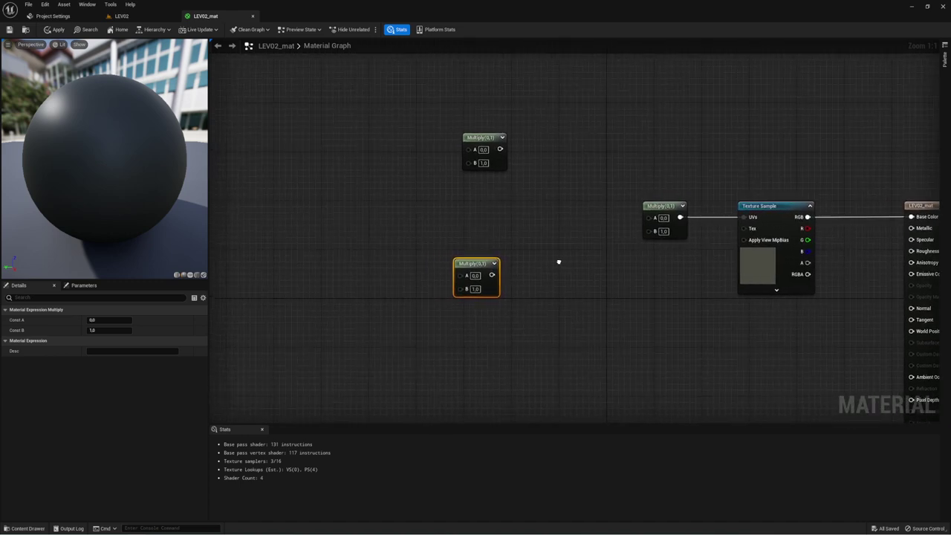
{"action": "mouse_move", "coordinate": [487, 140]}
{"action": "left_mouse_down"}
{"action": "mouse_move", "coordinate": [476, 140]}
{"action": "mouse_move", "coordinate": [535, 217]}
{"action": "left_mouse_up"}
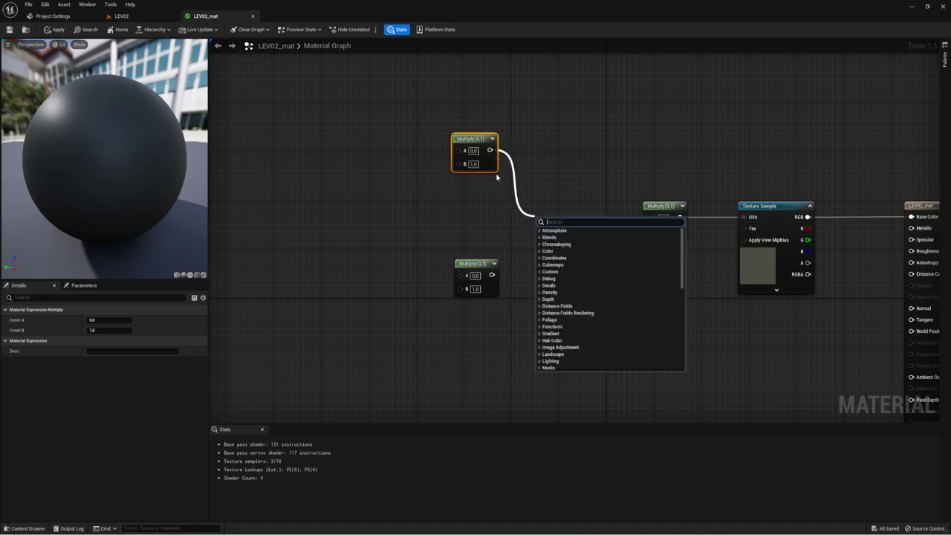
- Add an AppendVector combining the side Multiplies, feeding the right Multiply's A input
{"action": "type", "text": "ф"}
{"action": "key", "text": "BackSpace"}
{"action": "key", "text": "BackSpace"}
{"action": "key", "text": "BackSpace"}
{"action": "type", "text": "app"}
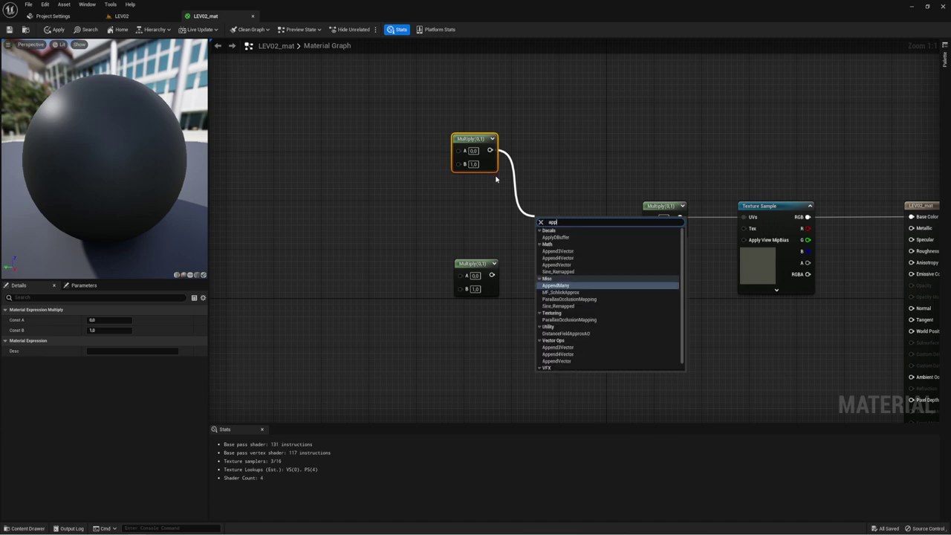
{"action": "left_click", "coordinate": [566, 364]}
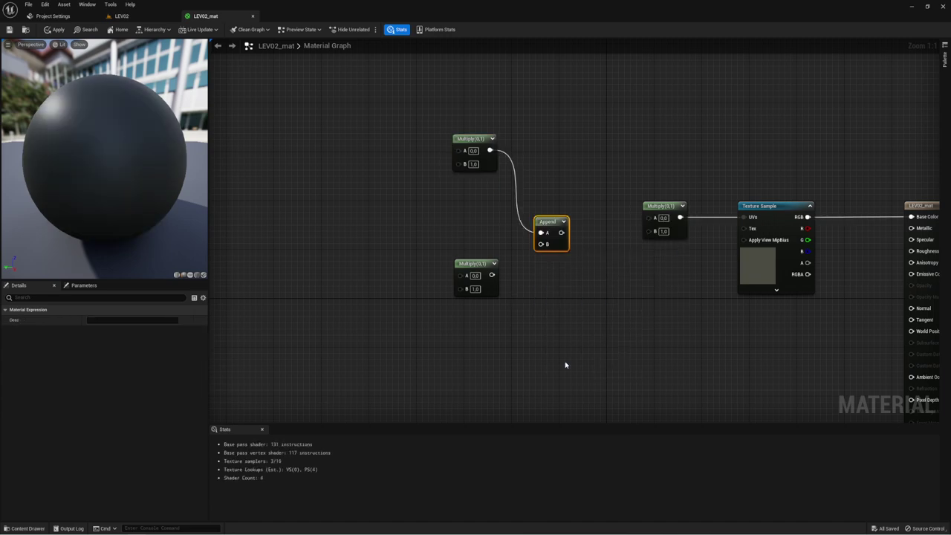
{"action": "left_click_drag", "start_coordinate": [542, 244], "coordinate": [494, 276]}
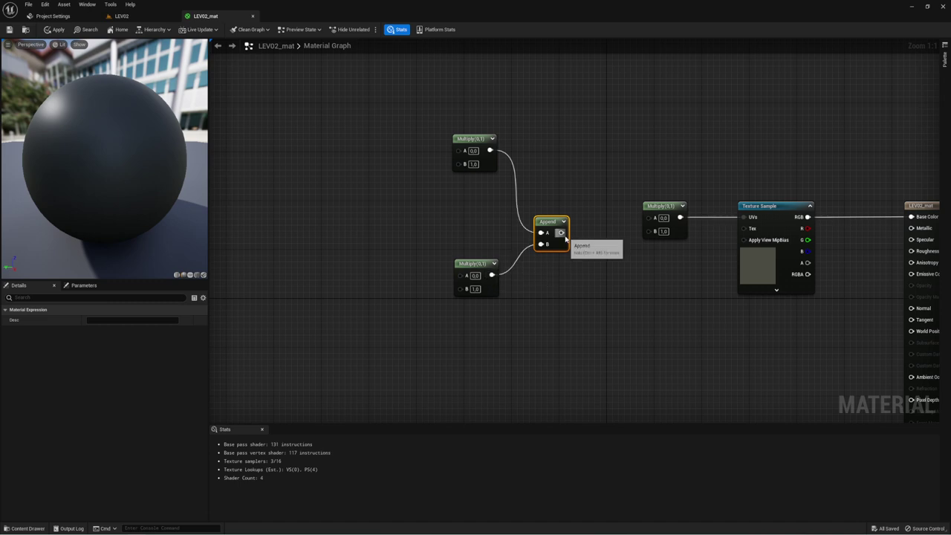
{"action": "left_click_drag", "start_coordinate": [561, 232], "coordinate": [647, 219]}
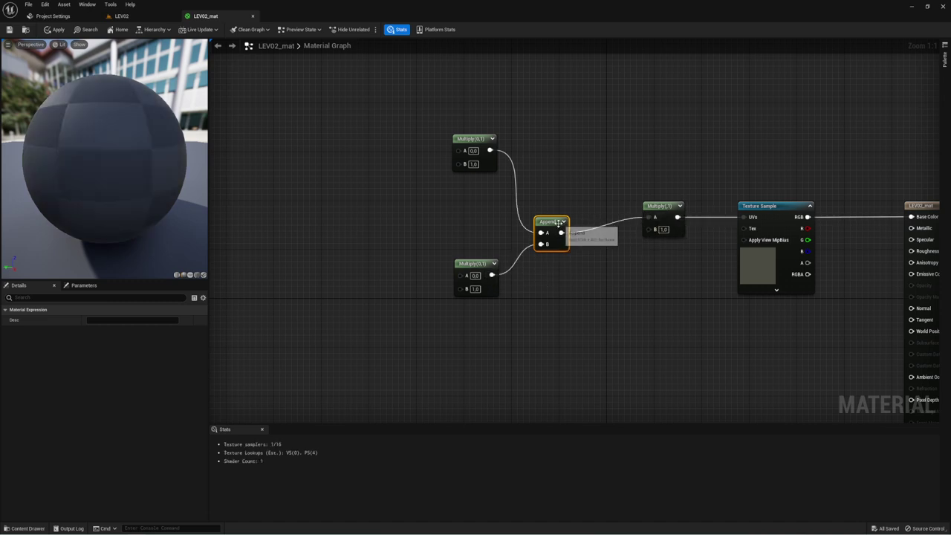
{"action": "left_click_drag", "start_coordinate": [558, 226], "coordinate": [565, 211]}
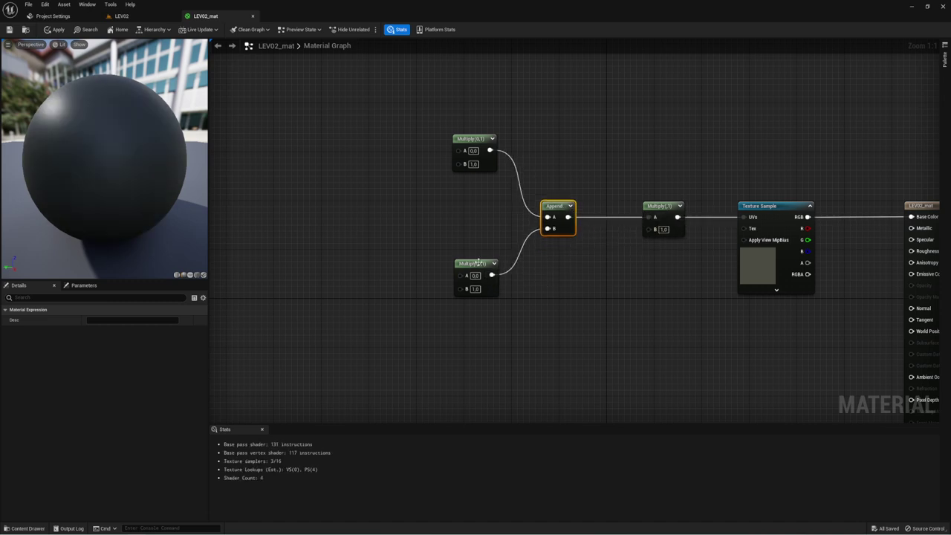
- Add a scalar parameter named Scale with a default value of 1.0
{"action": "left_click", "coordinate": [578, 263]}
{"action": "key", "text": "Return"}
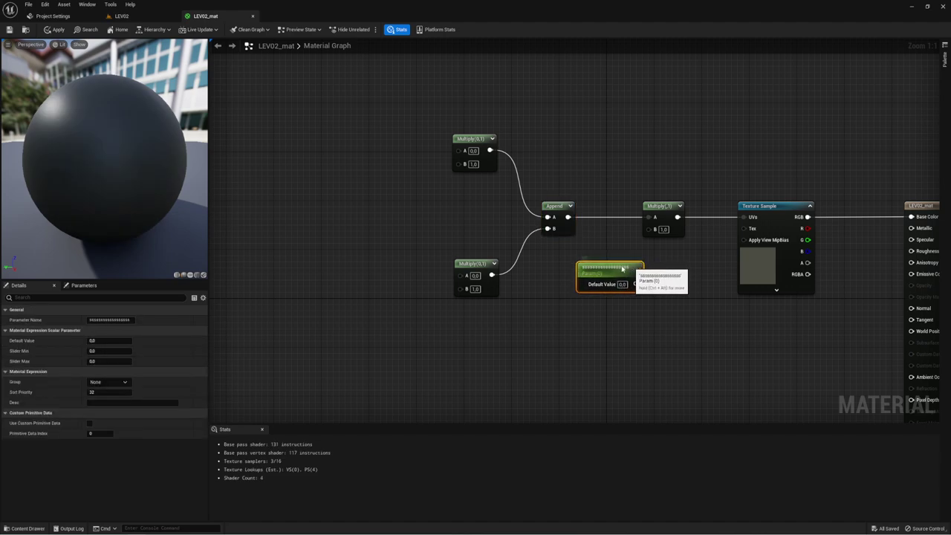
{"action": "left_click_drag", "start_coordinate": [628, 263], "coordinate": [651, 229]}
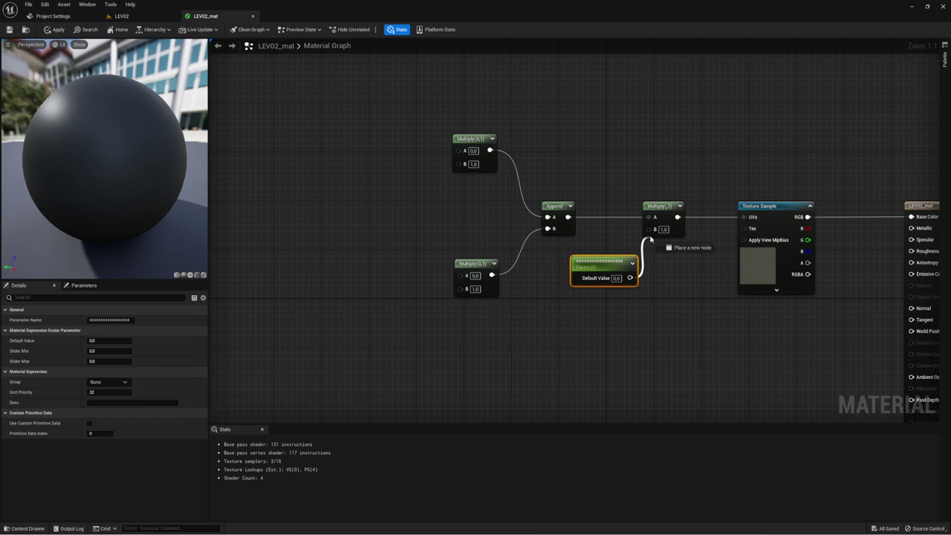
{"action": "double_click", "coordinate": [603, 261]}
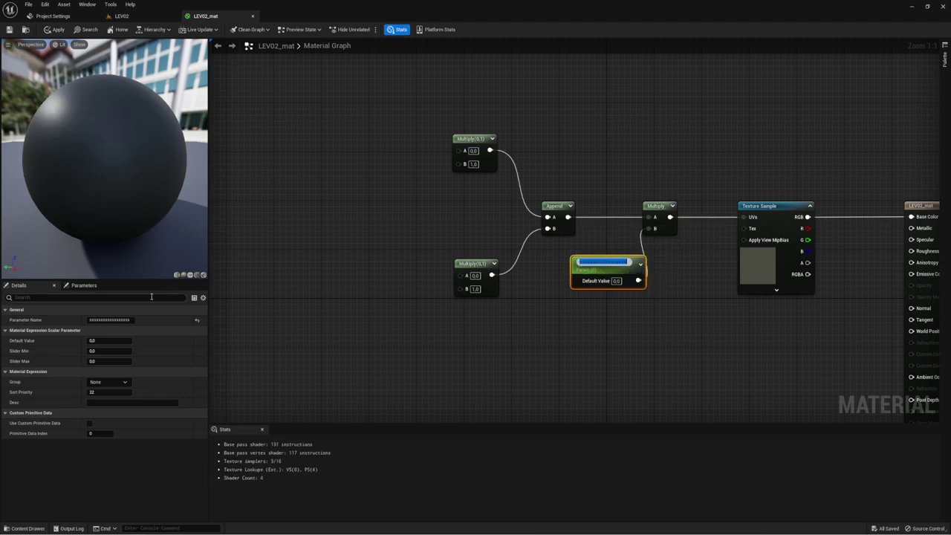
{"action": "key", "text": "BackSpace"}
{"action": "type", "text": "Scale"}
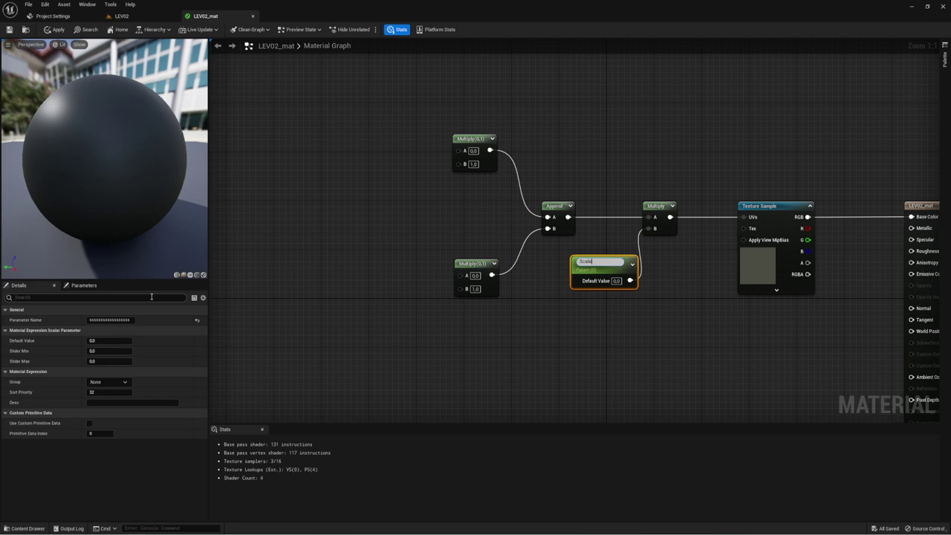
{"action": "key", "text": "Return"}
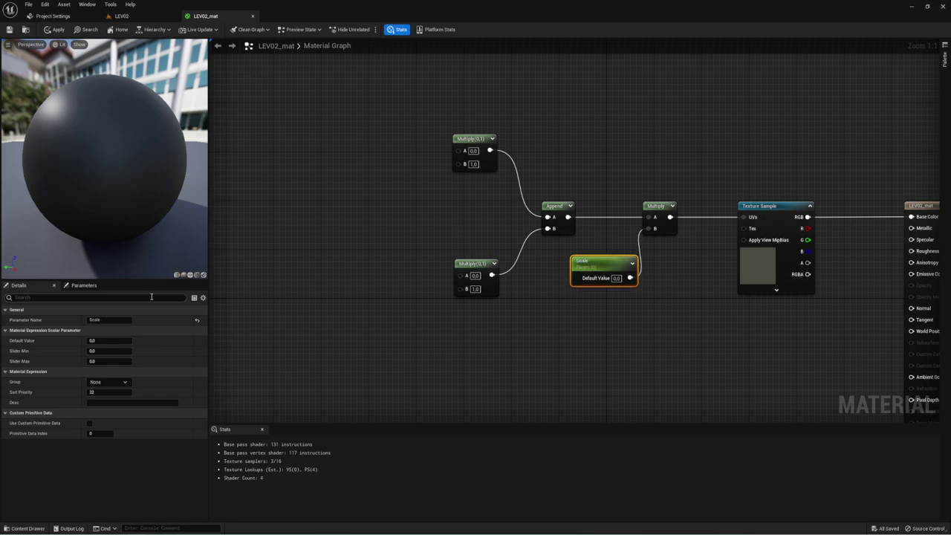
{"action": "left_click", "coordinate": [614, 279]}
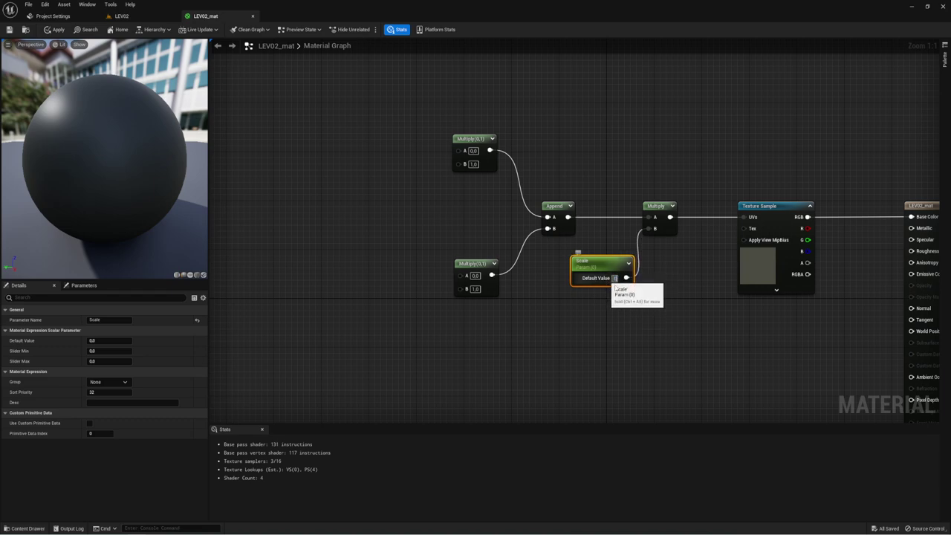
{"action": "type", "text": "1"}
{"action": "left_click", "coordinate": [622, 314]}
- Shift the Append and side Multiplies right and paste copies of the Scale parameter
{"action": "right_click_drag", "start_coordinate": [498, 270], "coordinate": [556, 295]}
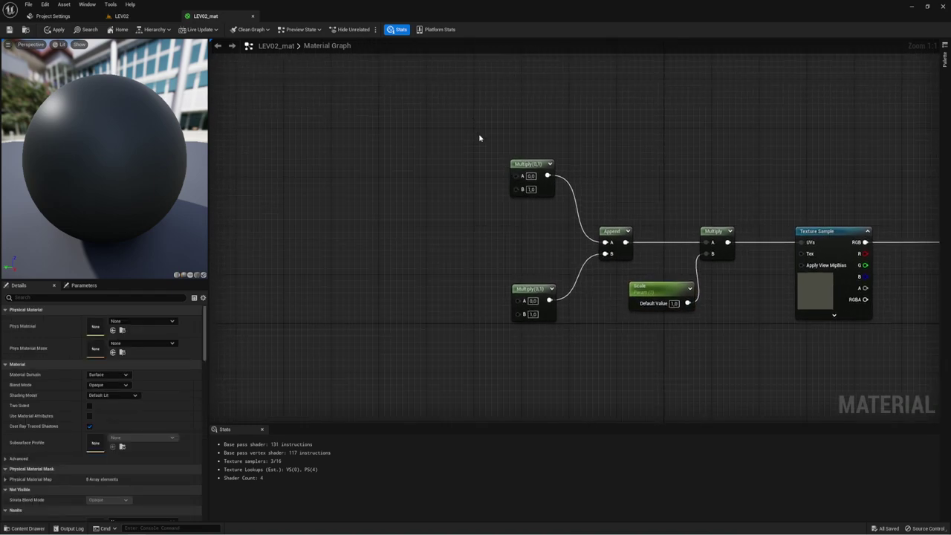
{"action": "left_click_drag", "start_coordinate": [479, 138], "coordinate": [558, 339]}
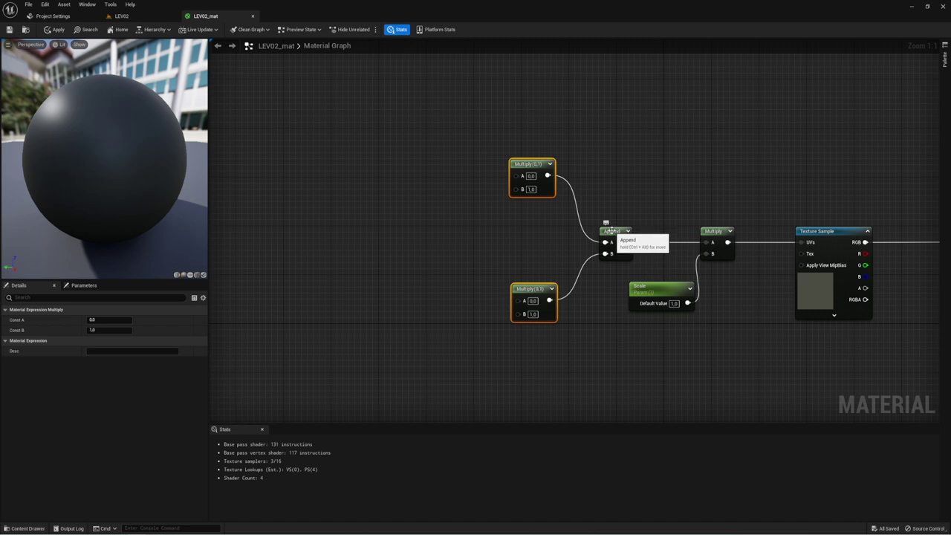
{"action": "left_click_drag", "start_coordinate": [611, 231], "coordinate": [651, 231]}
{"action": "left_click", "coordinate": [601, 257]}
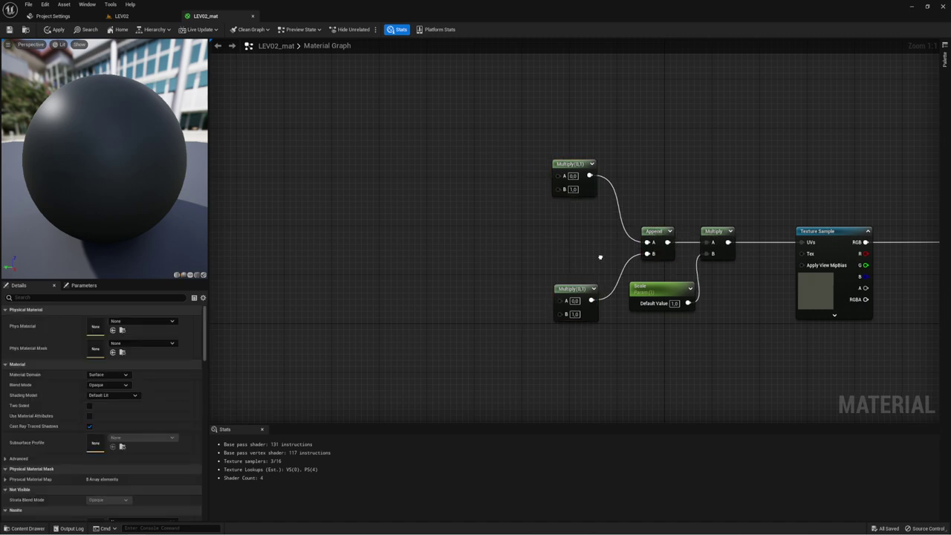
{"action": "mouse_move", "coordinate": [601, 257]}
{"action": "right_mouse_down"}
{"action": "mouse_move", "coordinate": [684, 261]}
{"action": "mouse_move", "coordinate": [645, 260]}
{"action": "right_mouse_up"}
{"action": "left_click", "coordinate": [703, 292]}
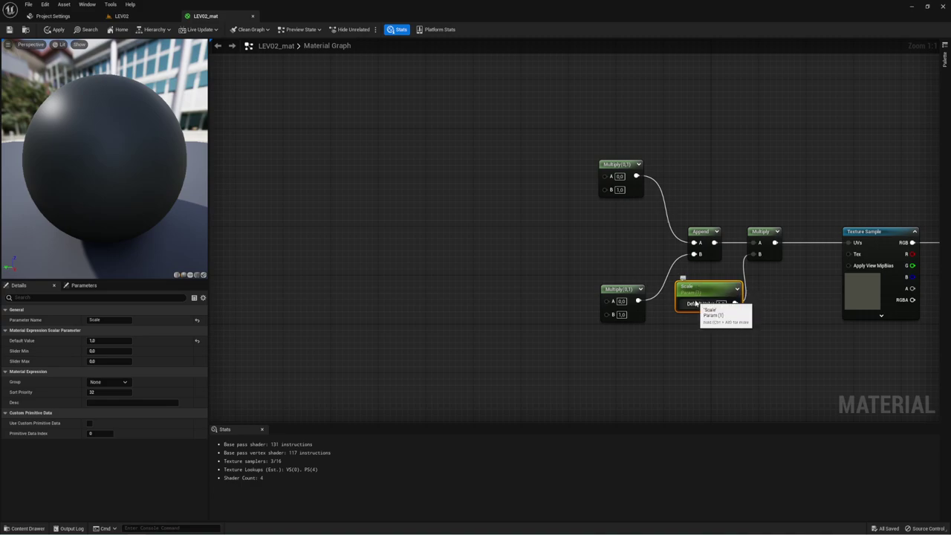
{"action": "key", "text": "ctrl+v"}
{"action": "key", "text": "ctrl+v"}
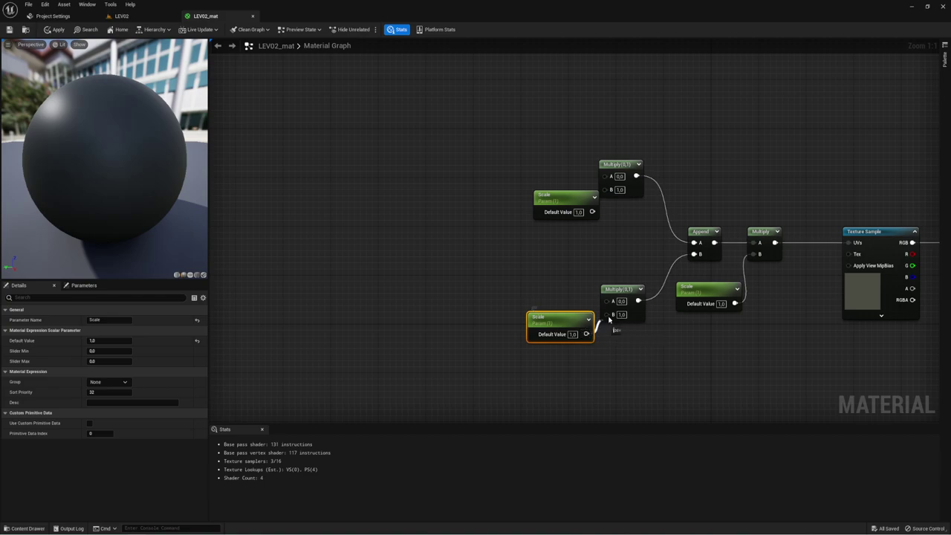
- Wire the Scale copies into the side Multiplies' B inputs and rename the upper one UTiling
{"action": "left_click_drag", "start_coordinate": [586, 334], "coordinate": [608, 314]}
{"action": "mouse_move", "coordinate": [592, 211]}
{"action": "left_mouse_down"}
{"action": "mouse_move", "coordinate": [608, 189]}
{"action": "mouse_move", "coordinate": [580, 212]}
{"action": "left_mouse_up"}
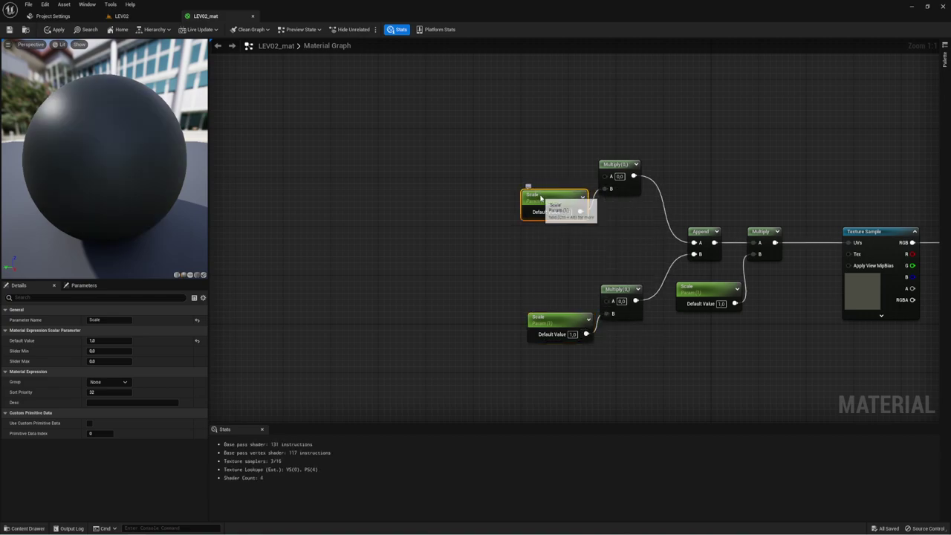
{"action": "double_click", "coordinate": [533, 195]}
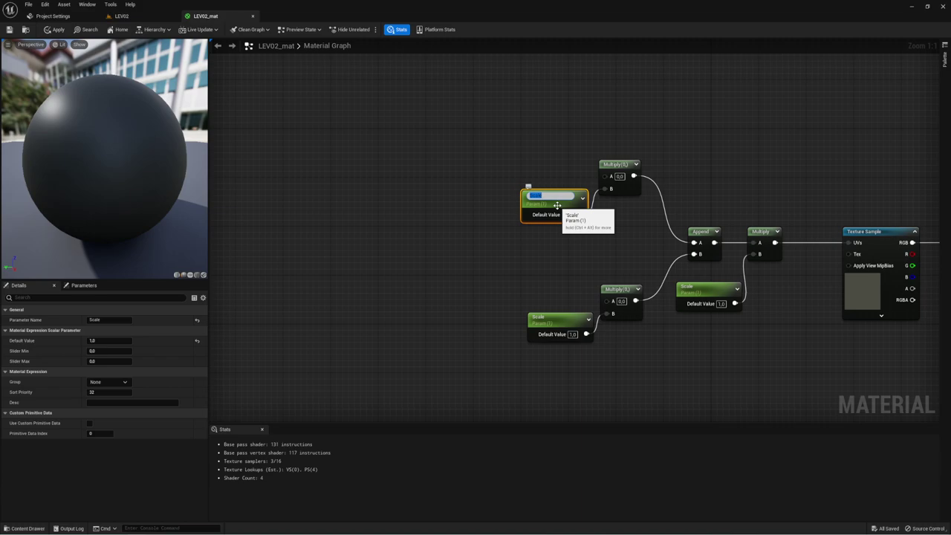
{"action": "type", "text": "UTiling"}
{"action": "key", "text": "Return"}
- Rename the lower copy VTiling and make room on the left of the graph
{"action": "left_click", "coordinate": [553, 328]}
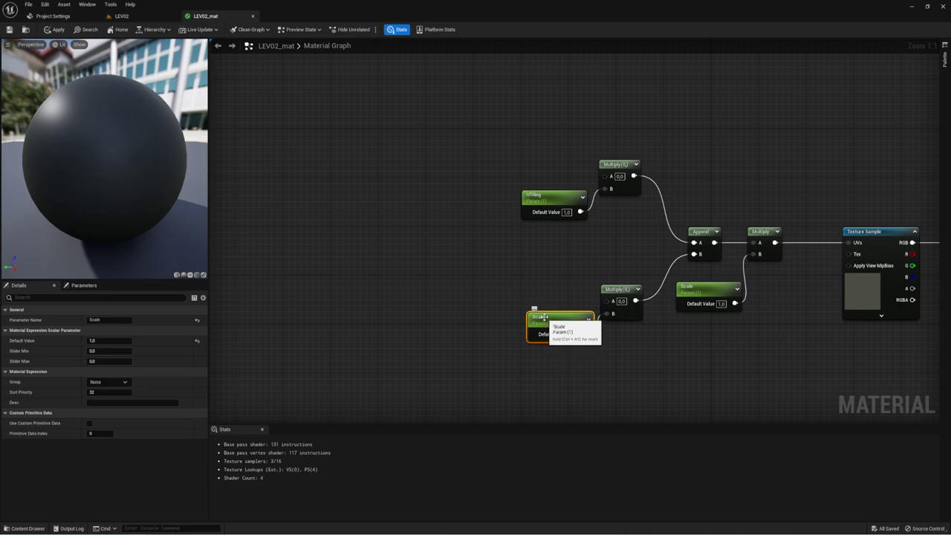
{"action": "double_click", "coordinate": [543, 317]}
{"action": "type", "text": "VT"}
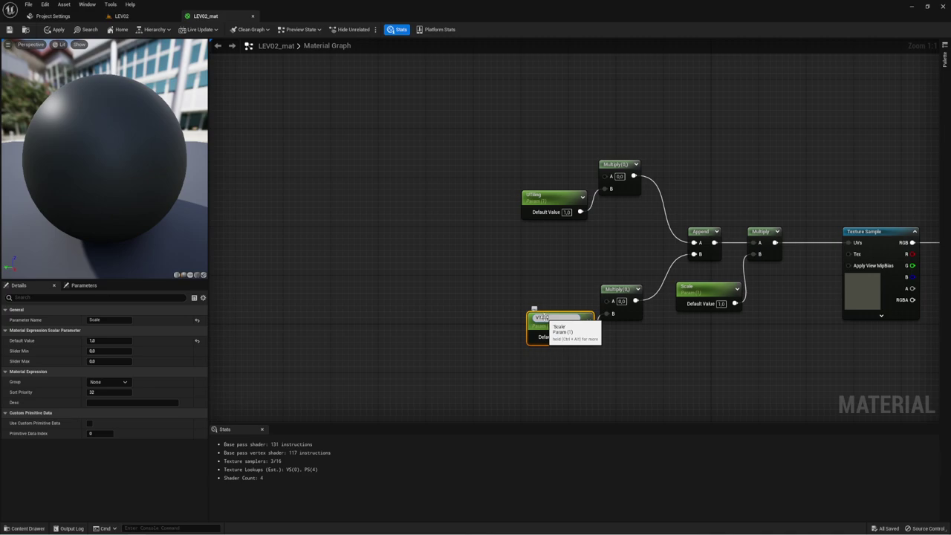
{"action": "type", "text": "iling"}
{"action": "key", "text": "Return"}
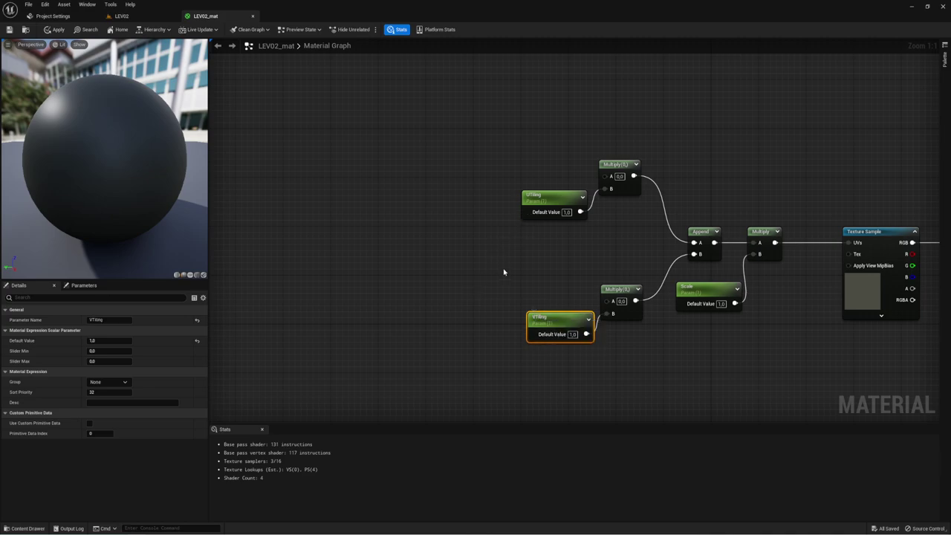
{"action": "left_click", "coordinate": [503, 288]}
{"action": "right_click_drag", "start_coordinate": [491, 263], "coordinate": [555, 254]}
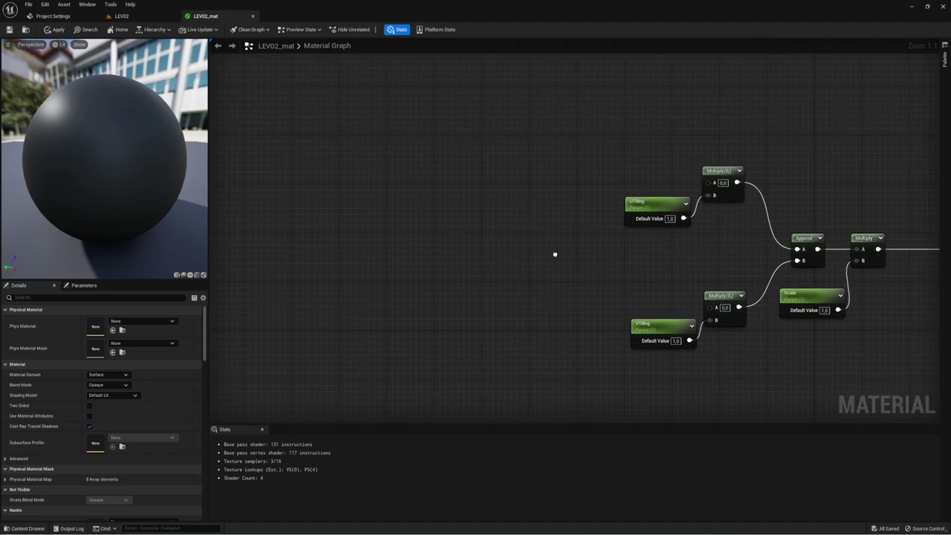
- Search 'Texture coo' to add a TexCoord[0] node left of the UTiling and VTiling Multiplies
{"action": "right_click", "coordinate": [497, 255]}
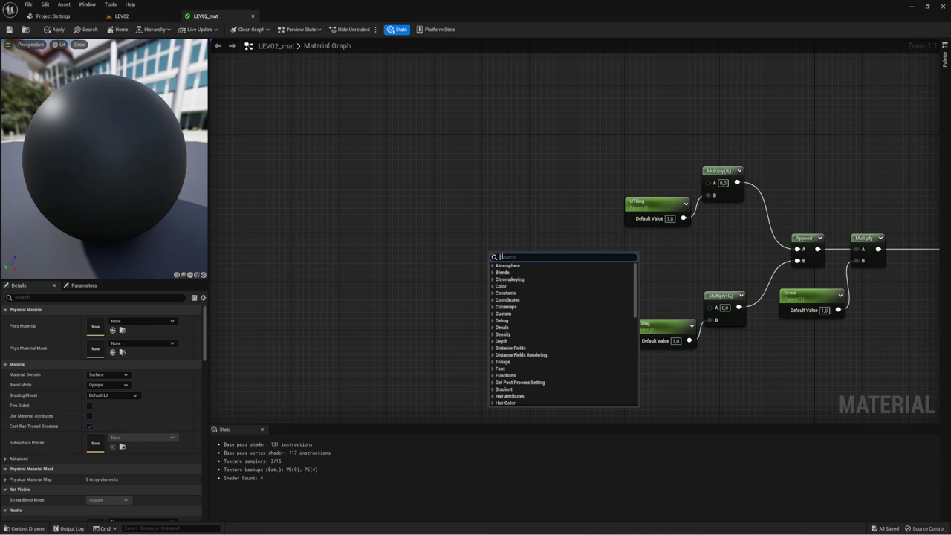
{"action": "type", "text": "Texture"}
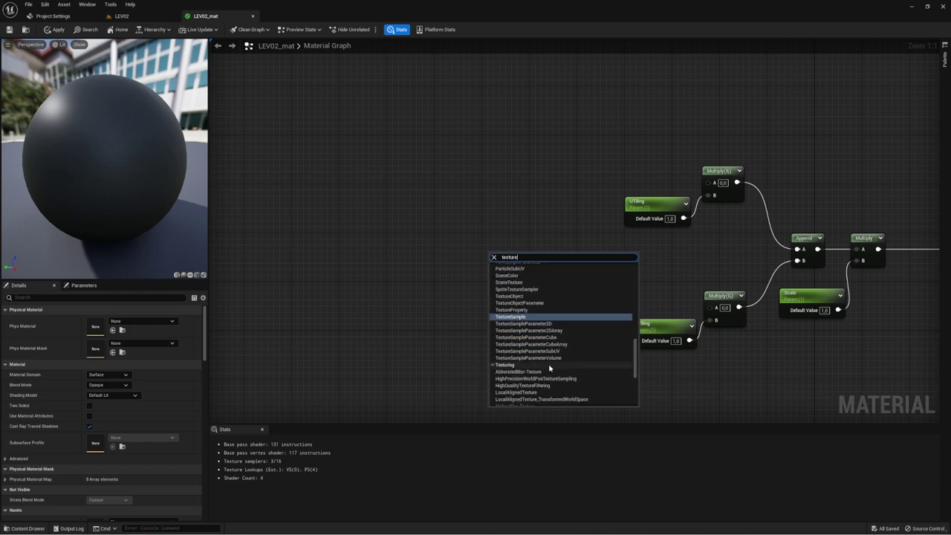
{"action": "scroll", "coordinate": [549, 363], "scroll_direction": "down", "scroll_amount": 1}
{"action": "scroll", "coordinate": [549, 363], "scroll_direction": "up", "scroll_amount": 5}
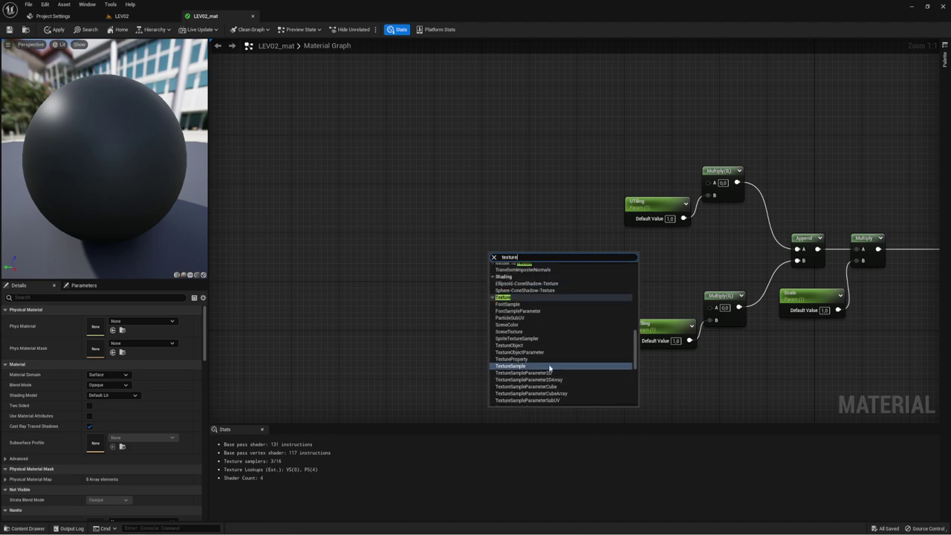
{"action": "type", "text": " coo"}
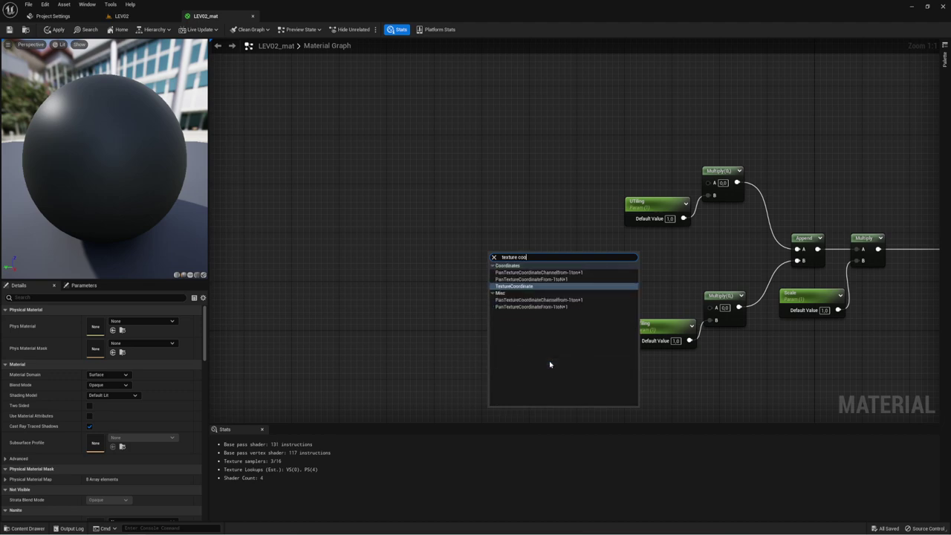
{"action": "left_click", "coordinate": [528, 288]}
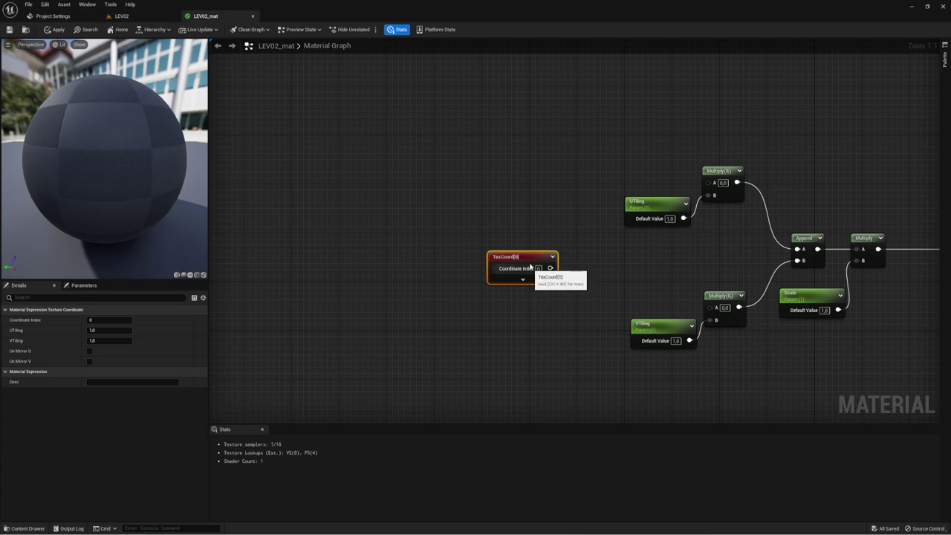
{"action": "left_click_drag", "start_coordinate": [530, 267], "coordinate": [510, 243]}
{"action": "right_click_drag", "start_coordinate": [584, 265], "coordinate": [499, 226]}
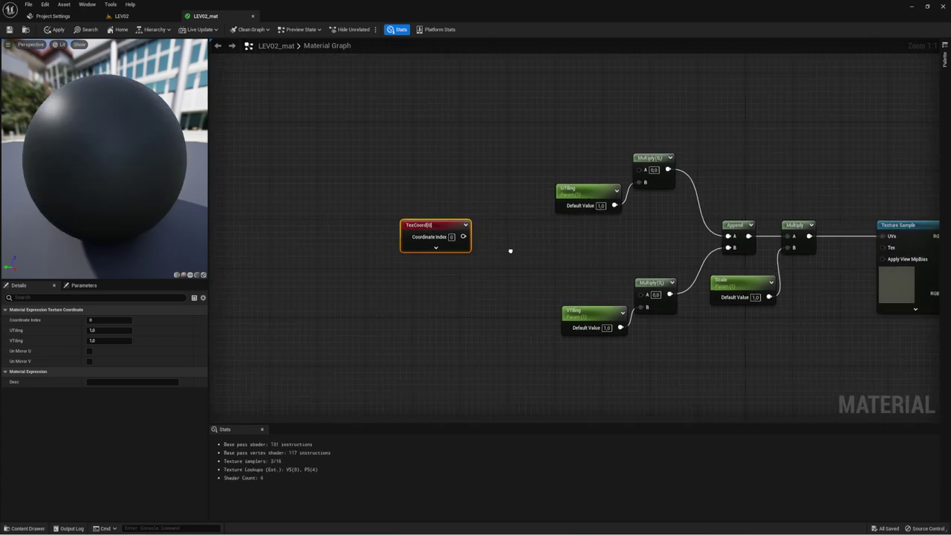
{"action": "left_click_drag", "start_coordinate": [424, 223], "coordinate": [402, 220]}
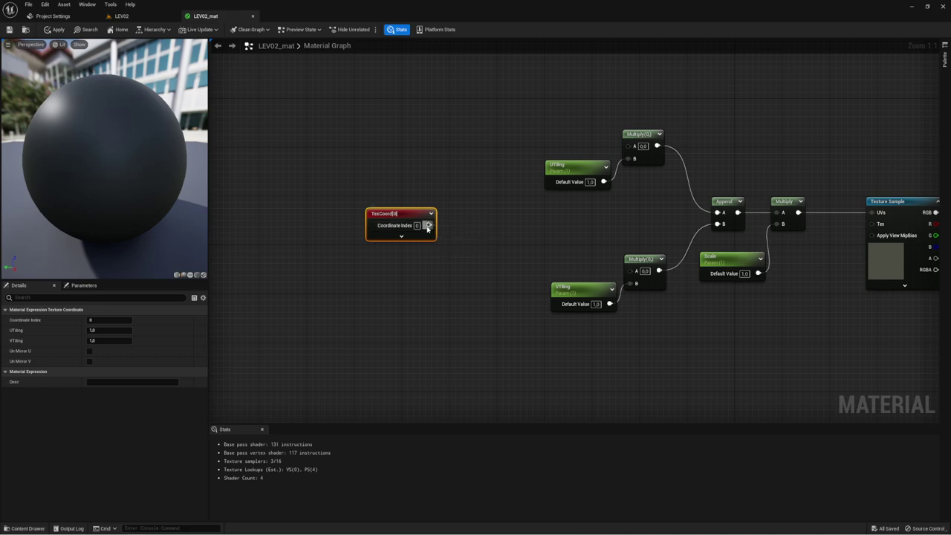
{"action": "mouse_move", "coordinate": [444, 78]}
{"action": "left_mouse_down"}
{"action": "mouse_move", "coordinate": [626, 199]}
{"action": "mouse_move", "coordinate": [616, 204]}
{"action": "left_mouse_up"}
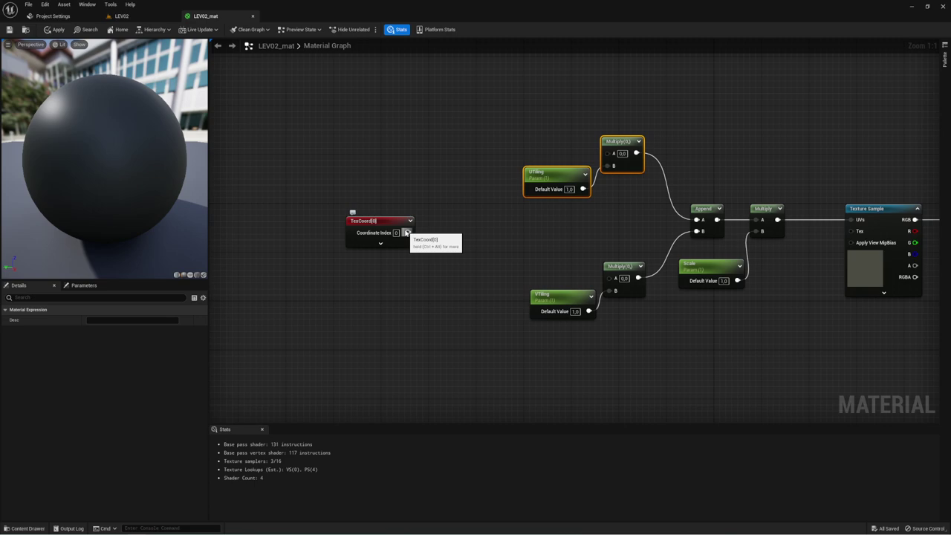
{"action": "left_click_drag", "start_coordinate": [406, 233], "coordinate": [432, 193]}
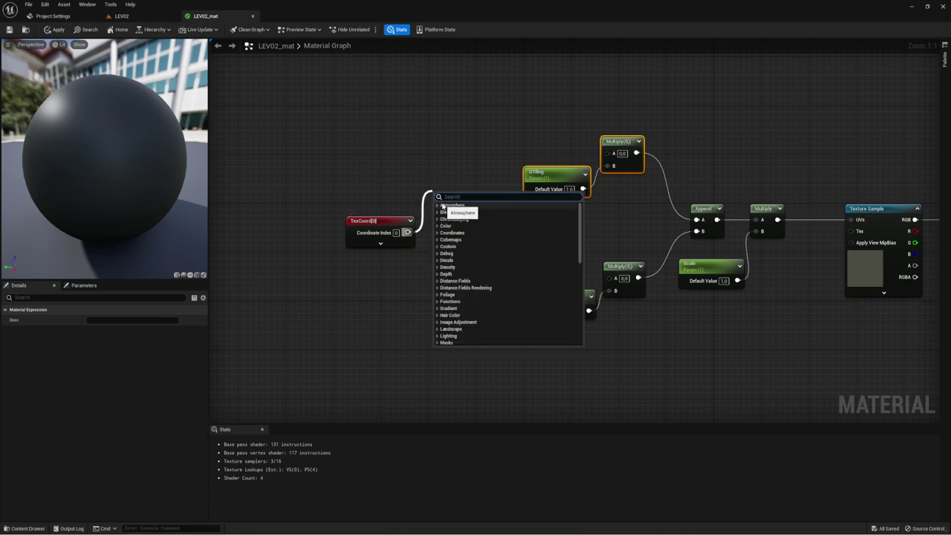
- Create a ComponentMask from TexCoord, duplicate it, and connect TexCoord to both masks
{"action": "type", "text": "mask"}
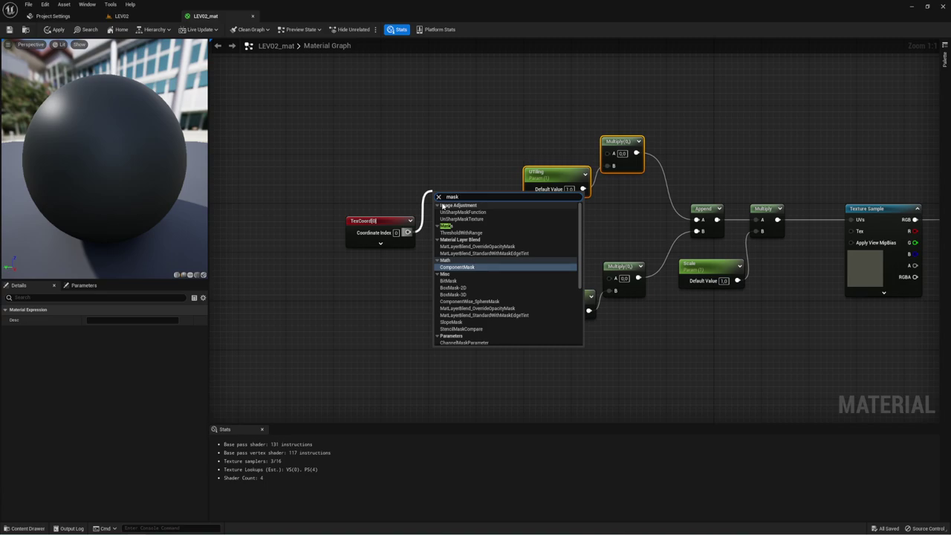
{"action": "key", "text": "Return"}
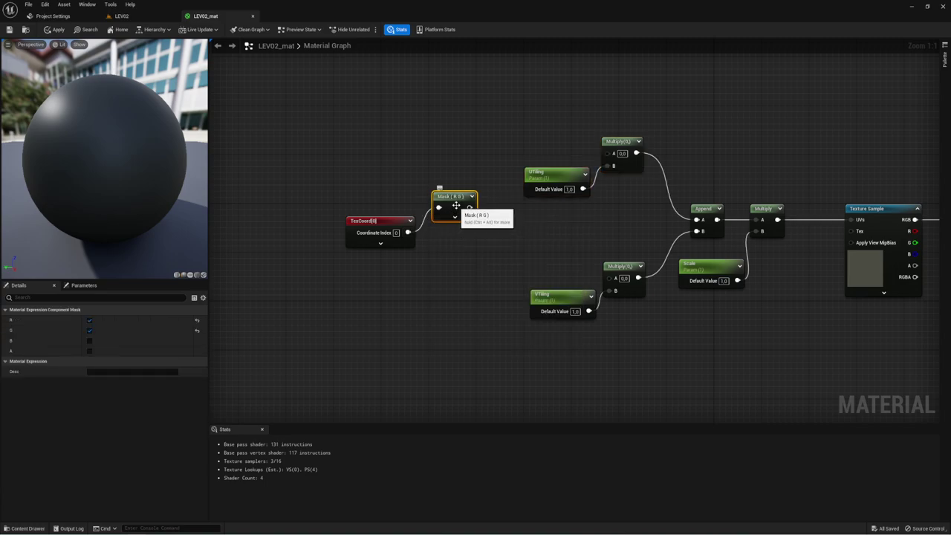
{"action": "key", "text": "ctrl+d"}
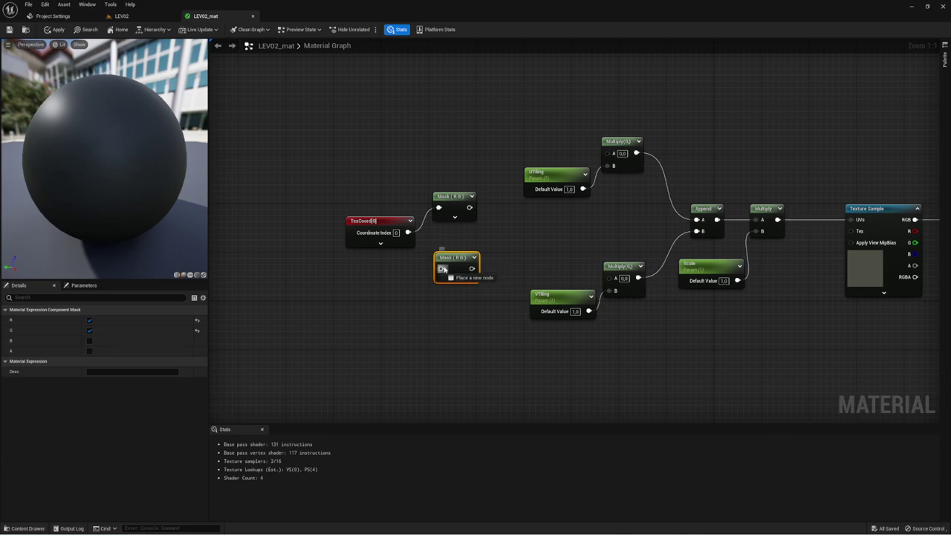
{"action": "left_click_drag", "start_coordinate": [443, 269], "coordinate": [407, 233]}
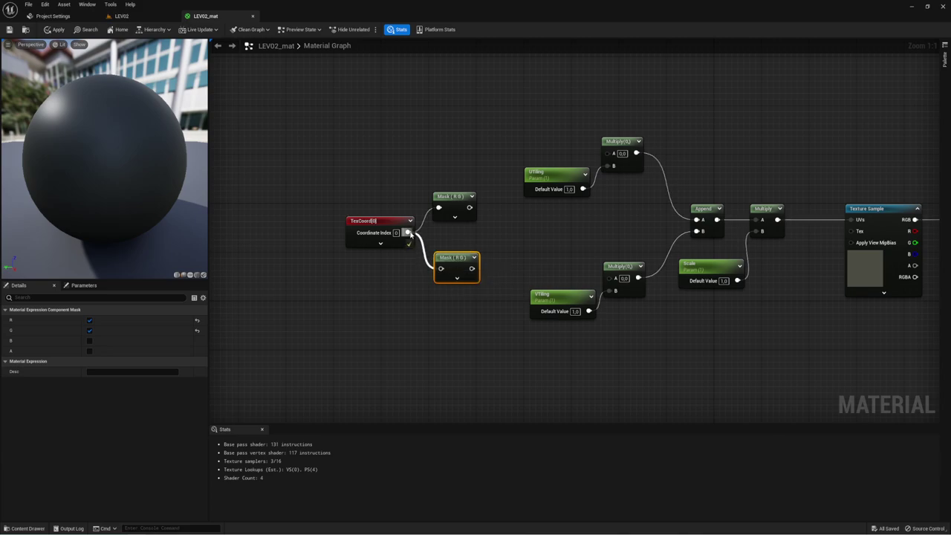
{"action": "left_click", "coordinate": [456, 278]}
{"action": "left_click", "coordinate": [455, 217]}
{"action": "left_click_drag", "start_coordinate": [461, 206], "coordinate": [461, 164]}
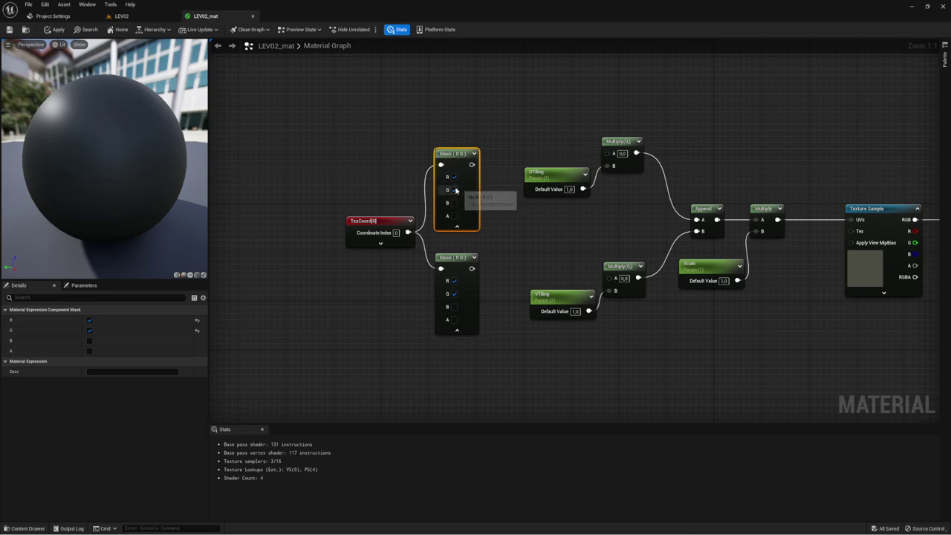
- Set the masks to R and G only and wire them into the UTiling and VTiling Multiplies
{"action": "left_click", "coordinate": [454, 191]}
{"action": "mouse_move", "coordinate": [468, 164]}
{"action": "left_mouse_down"}
{"action": "mouse_move", "coordinate": [630, 161]}
{"action": "mouse_move", "coordinate": [611, 153]}
{"action": "left_mouse_up"}
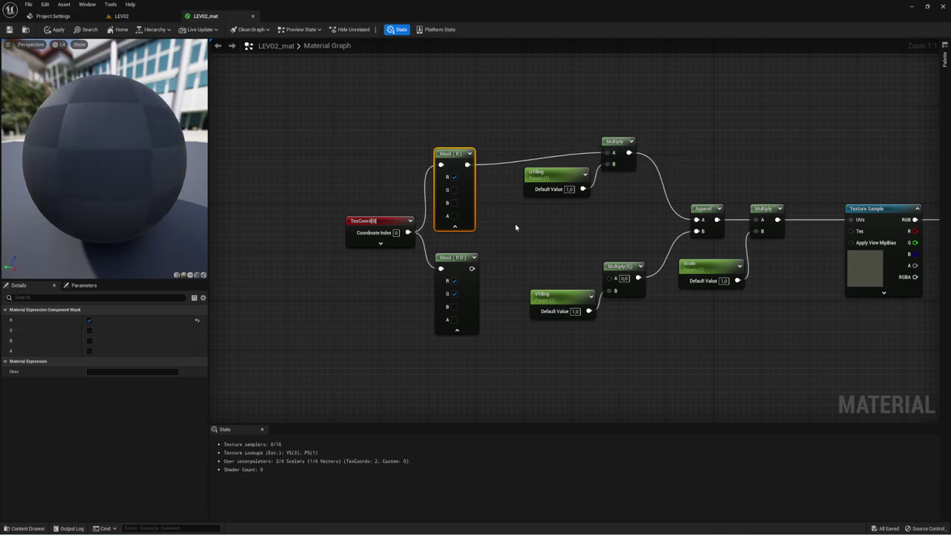
{"action": "left_click", "coordinate": [454, 282]}
{"action": "left_click_drag", "start_coordinate": [468, 268], "coordinate": [609, 277]}
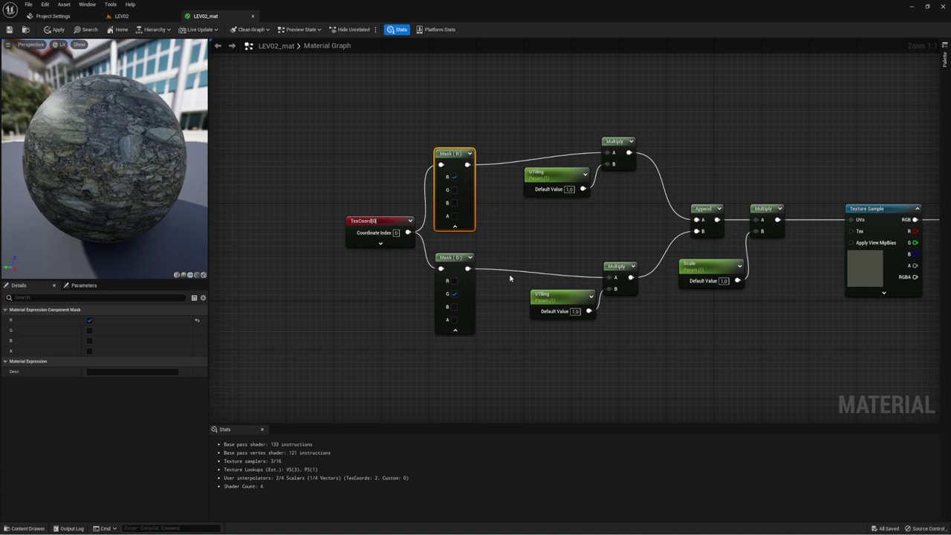
{"action": "left_click", "coordinate": [455, 226]}
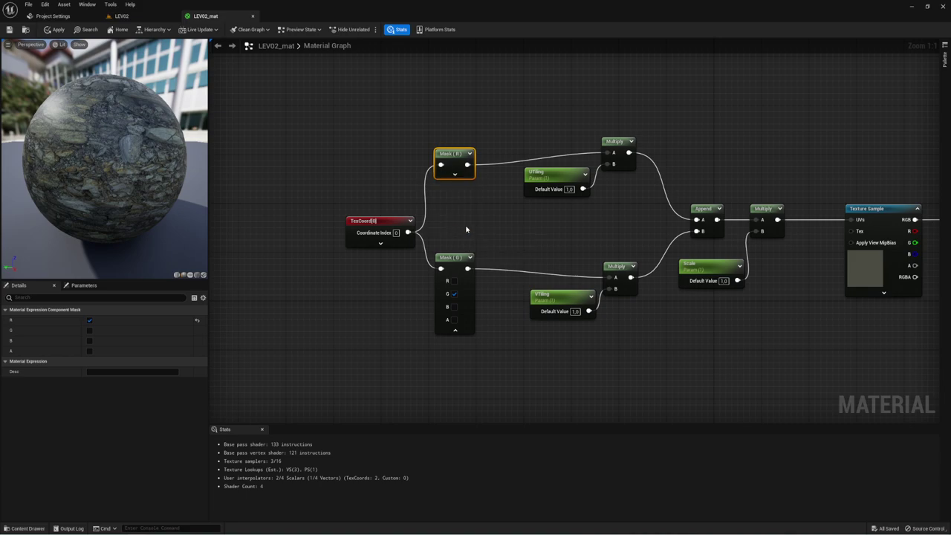
{"action": "left_click", "coordinate": [454, 331]}
{"action": "left_click_drag", "start_coordinate": [450, 97], "coordinate": [461, 333]}
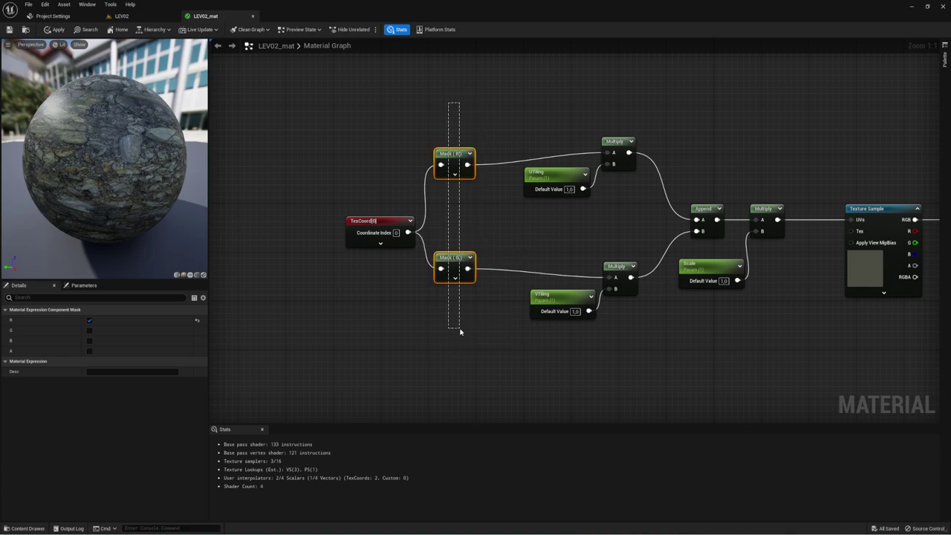
{"action": "left_click", "coordinate": [453, 259]}
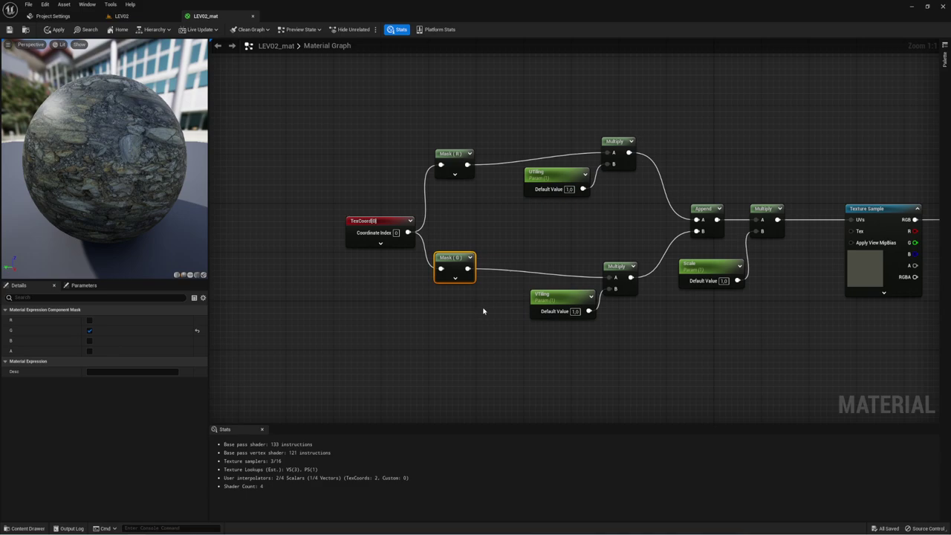
{"action": "mouse_move", "coordinate": [316, 121]}
{"action": "left_mouse_down"}
{"action": "mouse_move", "coordinate": [461, 291]}
{"action": "mouse_move", "coordinate": [492, 254]}
{"action": "left_mouse_up"}
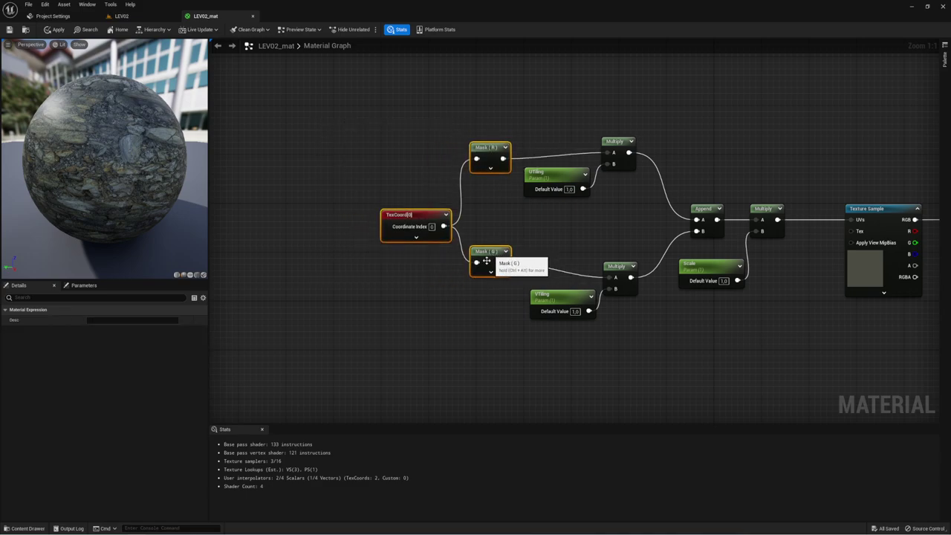
{"action": "left_click", "coordinate": [643, 324]}
{"action": "right_click_drag", "start_coordinate": [643, 325], "coordinate": [535, 310]}
{"action": "right_click_drag", "start_coordinate": [656, 307], "coordinate": [610, 317]}
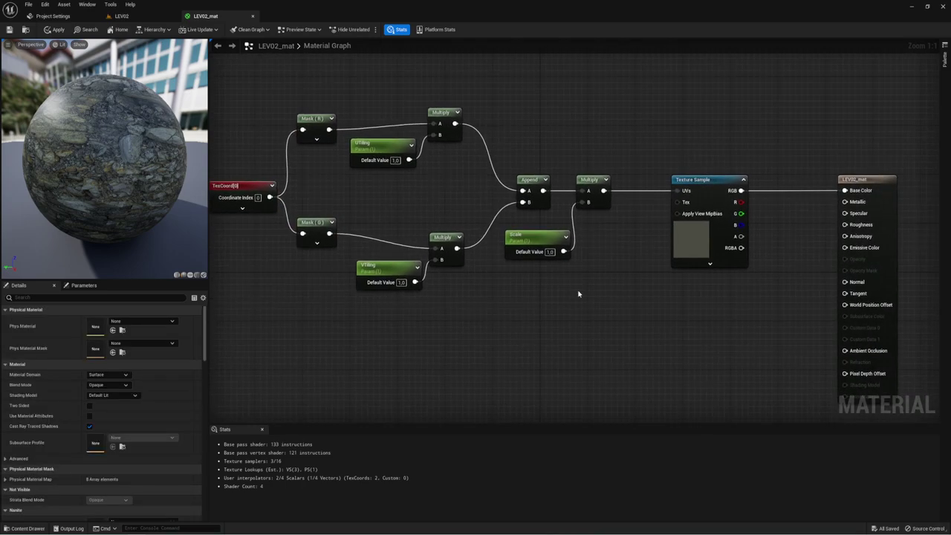
{"action": "left_click_drag", "start_coordinate": [731, 218], "coordinate": [692, 218]}
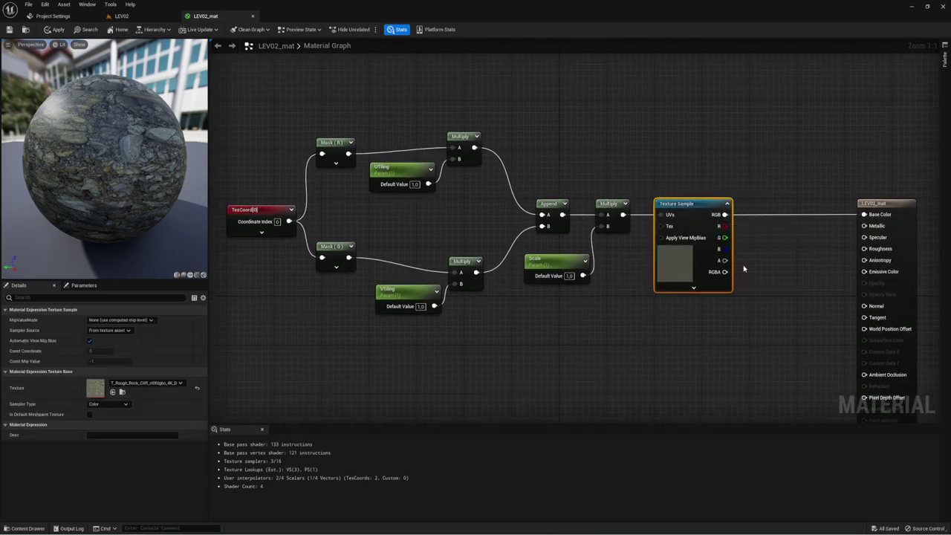
{"action": "right_click_drag", "start_coordinate": [799, 281], "coordinate": [704, 265]}
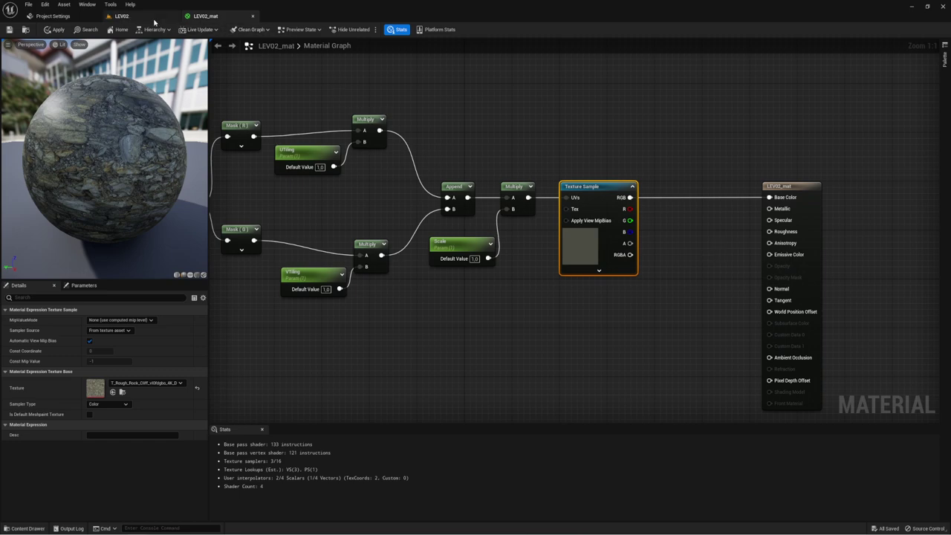
{"action": "left_click", "coordinate": [121, 16]}
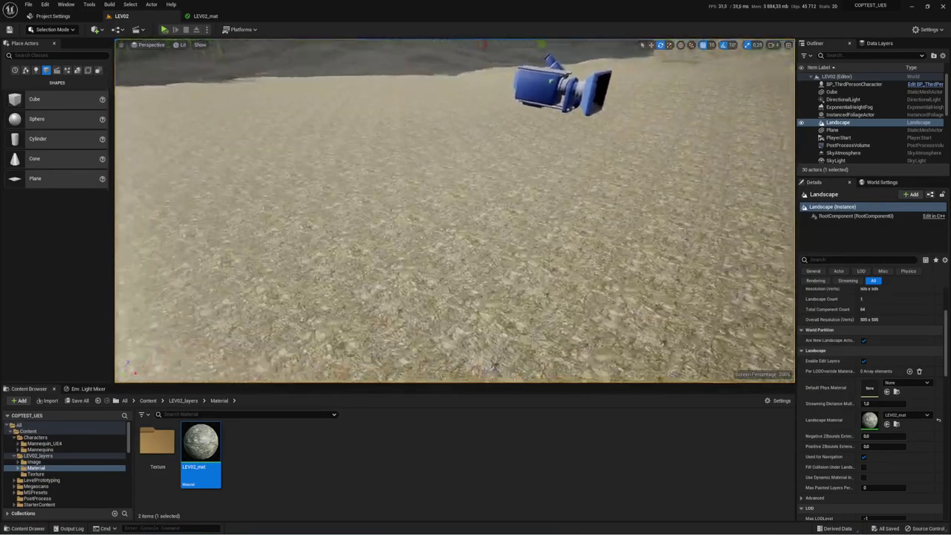
{"action": "mouse_move", "coordinate": [455, 211]}
{"action": "right_mouse_down"}
{"action": "mouse_move", "coordinate": [446, 223]}
{"action": "mouse_move", "coordinate": [454, 204]}
{"action": "right_mouse_up"}
{"action": "left_click", "coordinate": [208, 16]}
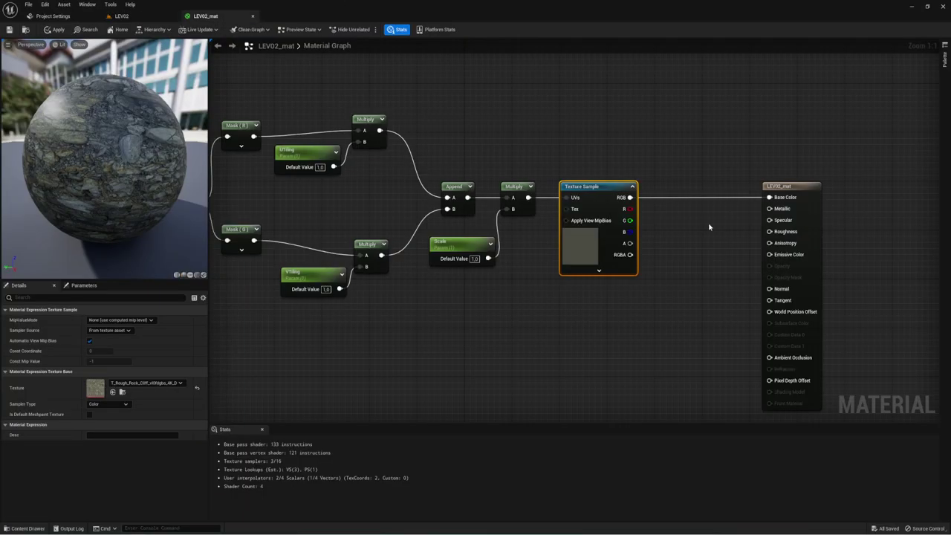
{"action": "right_click_drag", "start_coordinate": [716, 309], "coordinate": [704, 276]}
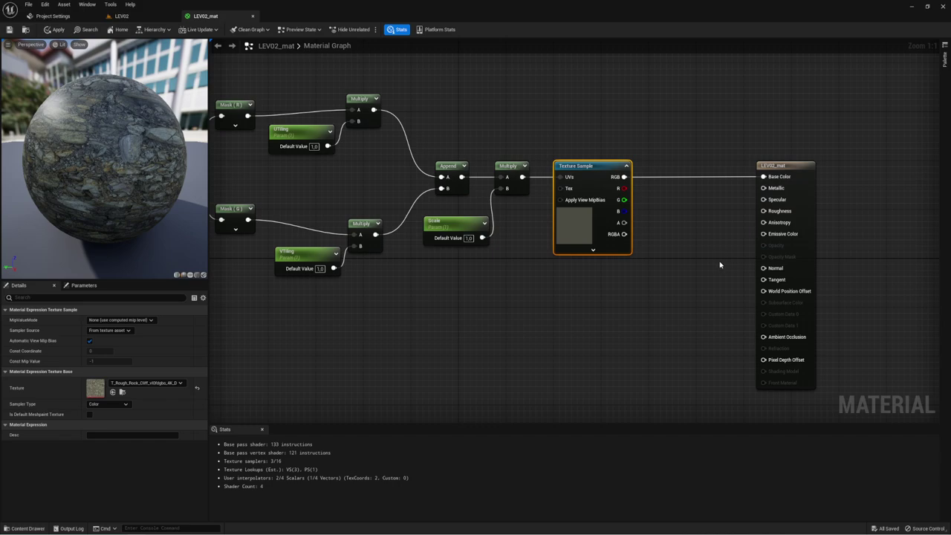
{"action": "right_click_drag", "start_coordinate": [729, 235], "coordinate": [651, 228]}
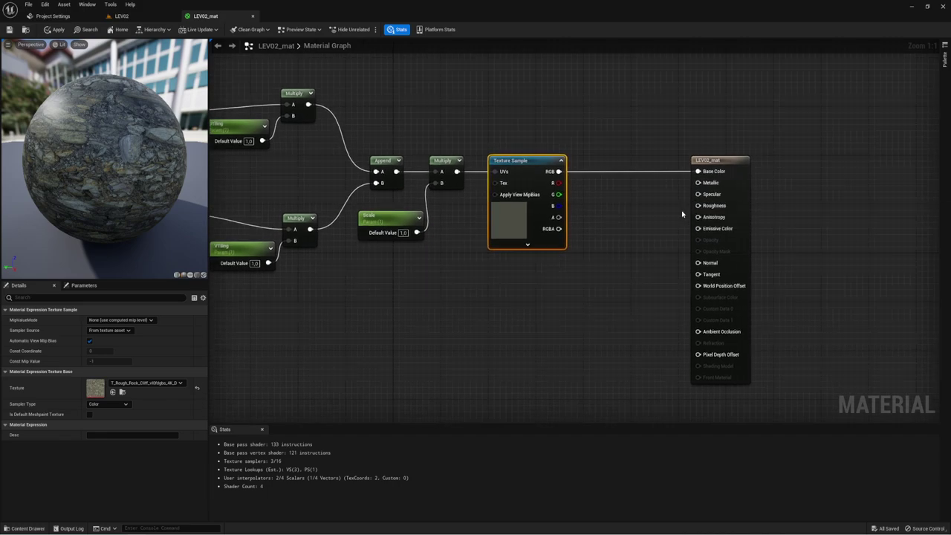
- Add a Roughness scalar parameter wired into Roughness and preview the material on a cube
{"action": "left_click", "coordinate": [626, 218]}
{"action": "type", "text": "Roughness"}
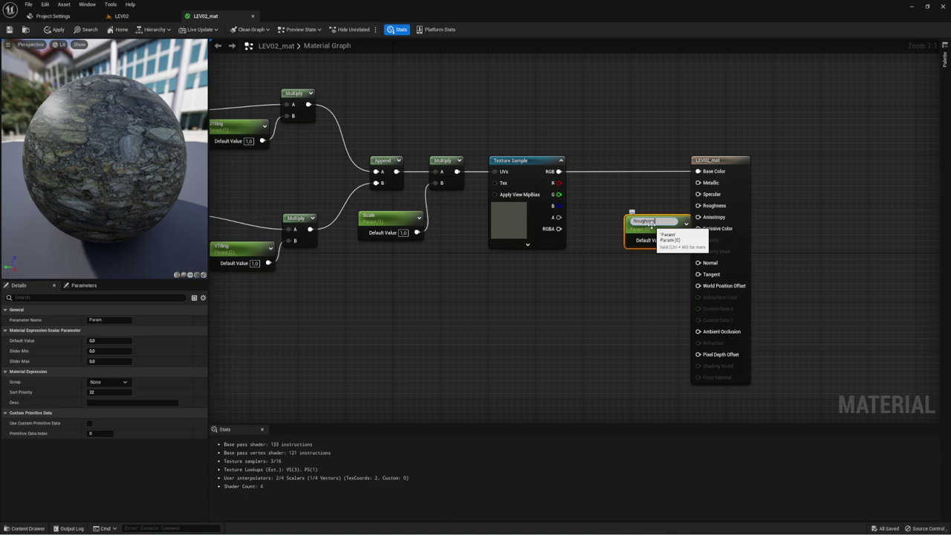
{"action": "key", "text": "Return"}
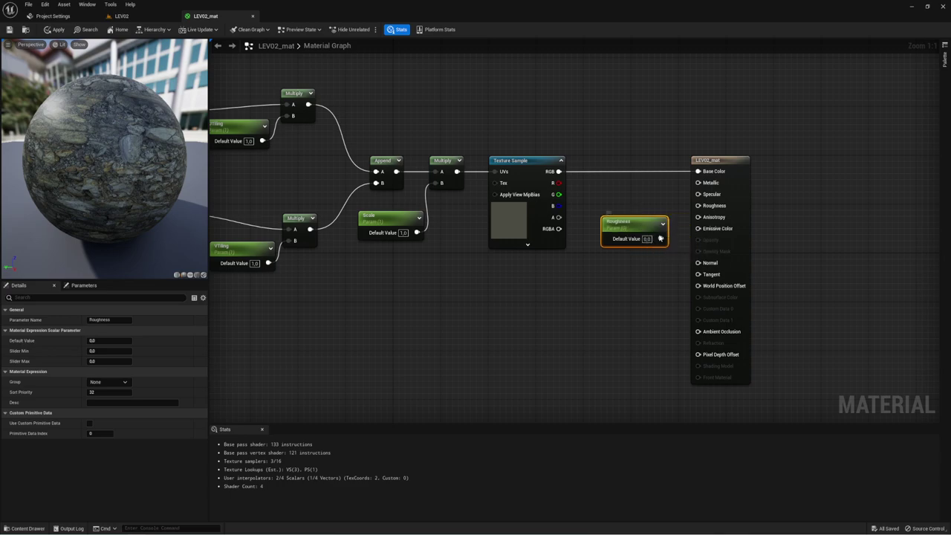
{"action": "left_click_drag", "start_coordinate": [662, 239], "coordinate": [699, 205]}
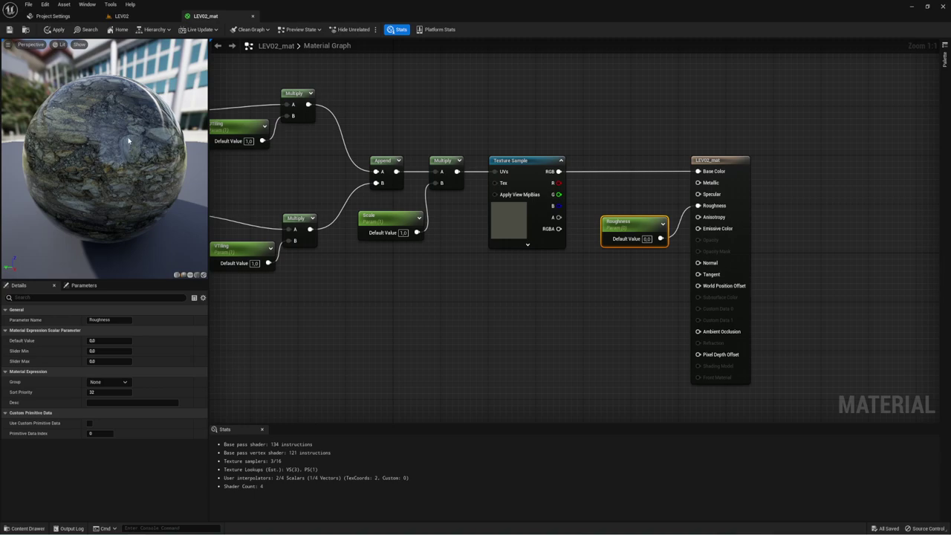
{"action": "left_click", "coordinate": [195, 274]}
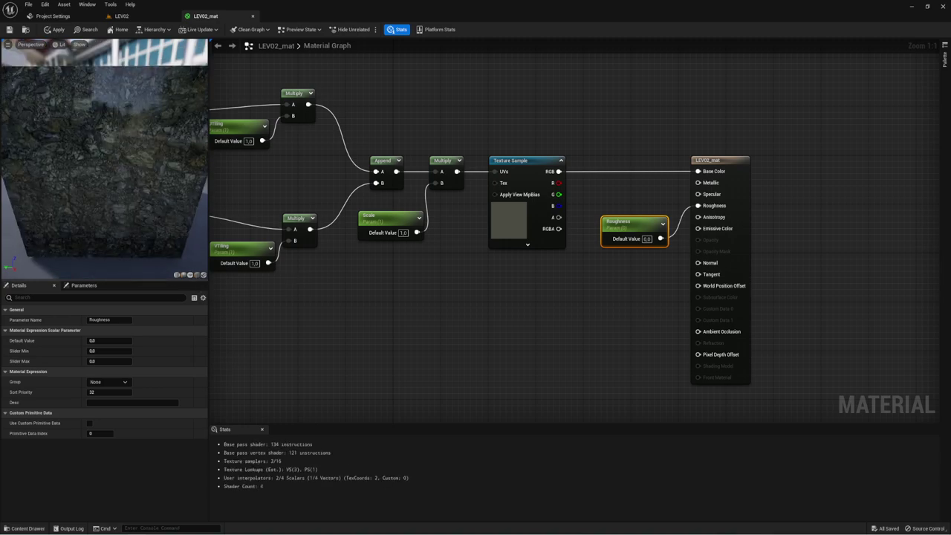
{"action": "mouse_move", "coordinate": [97, 112]}
{"action": "left_mouse_down"}
{"action": "mouse_move", "coordinate": [87, 154]}
{"action": "mouse_move", "coordinate": [77, 158]}
{"action": "left_mouse_up"}
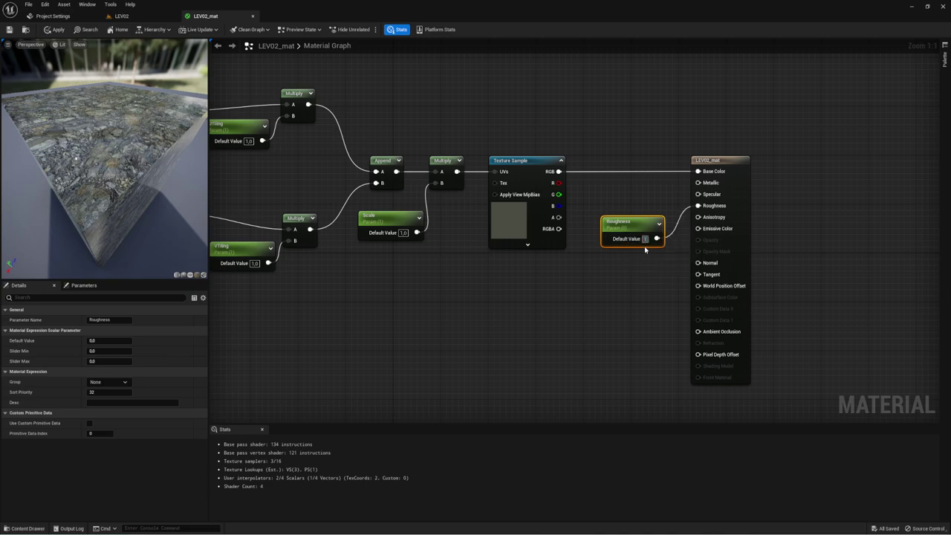
- Set the Roughness default to 0.95 and place a duplicate of the parameter above it
{"action": "left_click", "coordinate": [484, 302]}
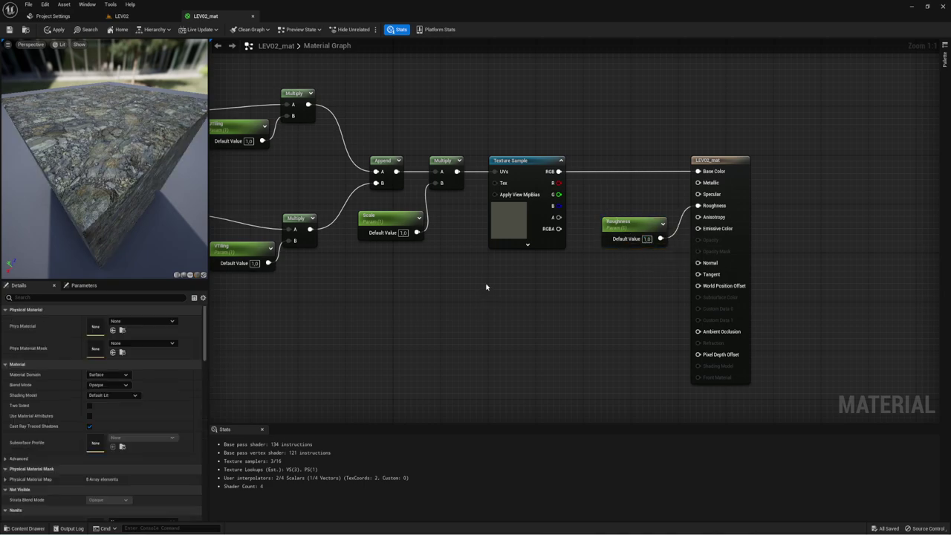
{"action": "mouse_move", "coordinate": [126, 180]}
{"action": "left_mouse_down"}
{"action": "mouse_move", "coordinate": [131, 152]}
{"action": "mouse_move", "coordinate": [114, 113]}
{"action": "left_mouse_up"}
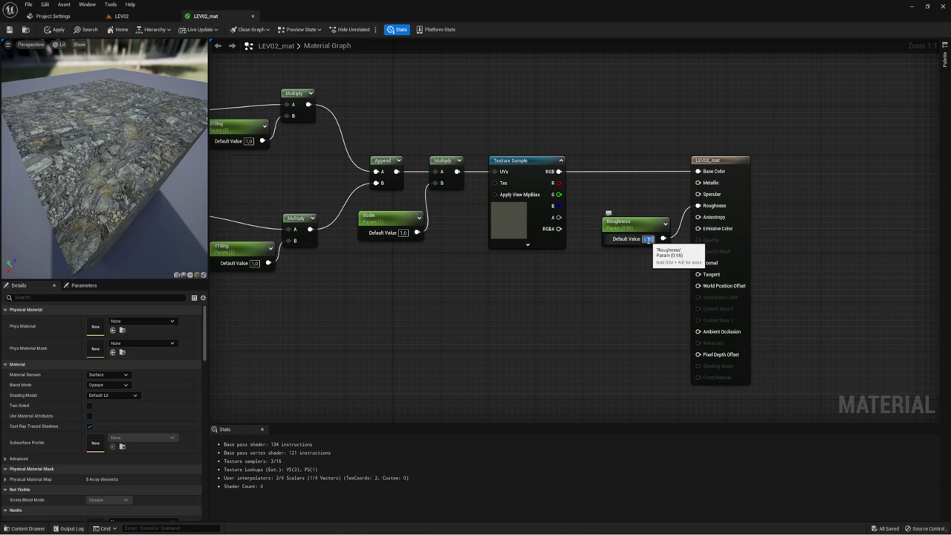
{"action": "key", "text": "Return"}
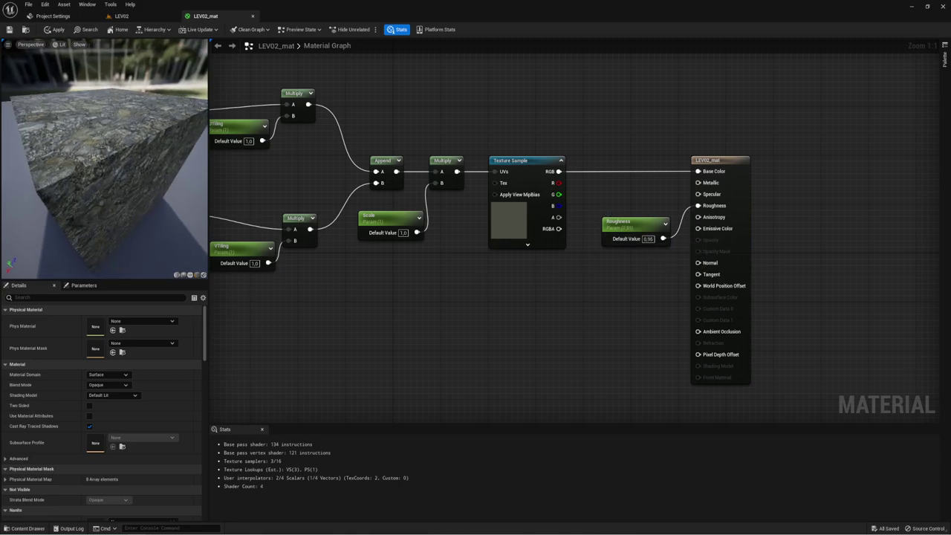
{"action": "left_click", "coordinate": [634, 226]}
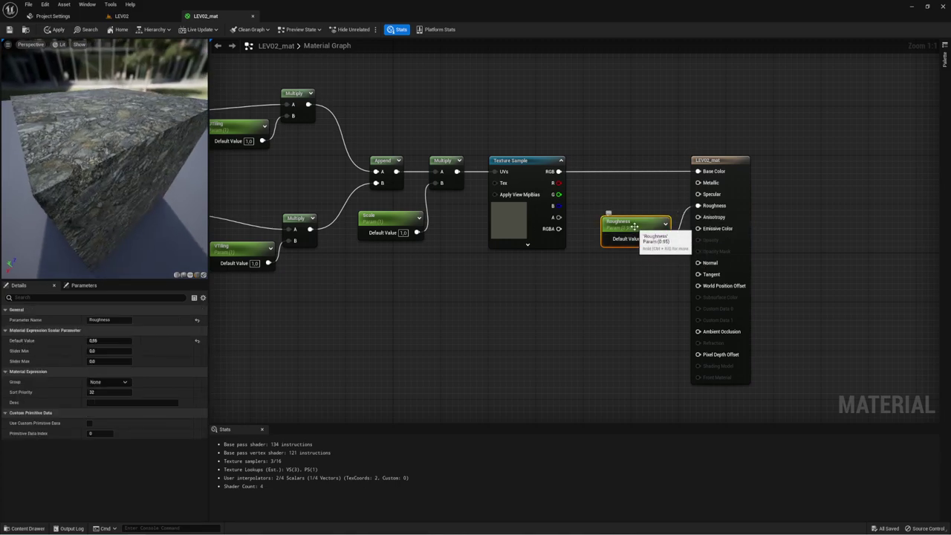
{"action": "key", "text": "ctrl+w"}
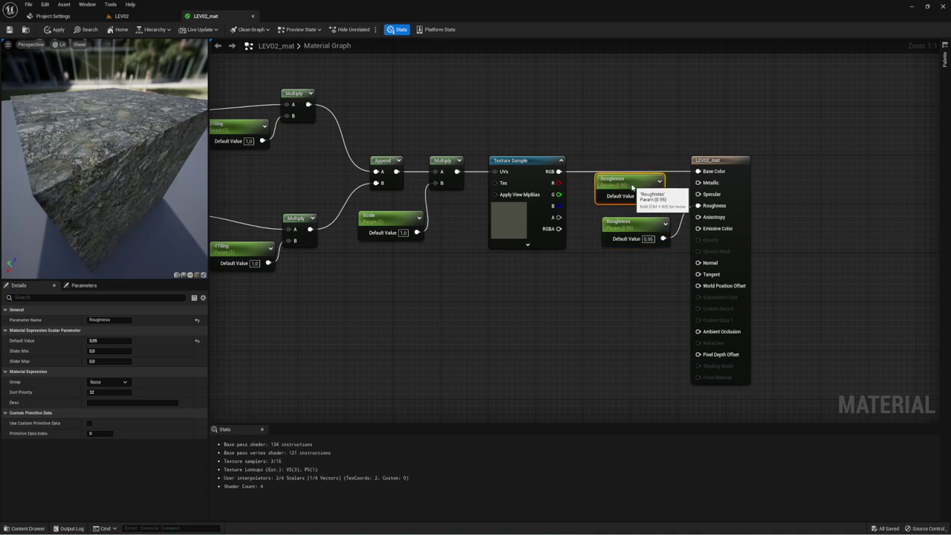
{"action": "mouse_move", "coordinate": [639, 179]}
{"action": "left_mouse_down"}
{"action": "mouse_move", "coordinate": [644, 192]}
{"action": "mouse_move", "coordinate": [697, 194]}
{"action": "left_mouse_up"}
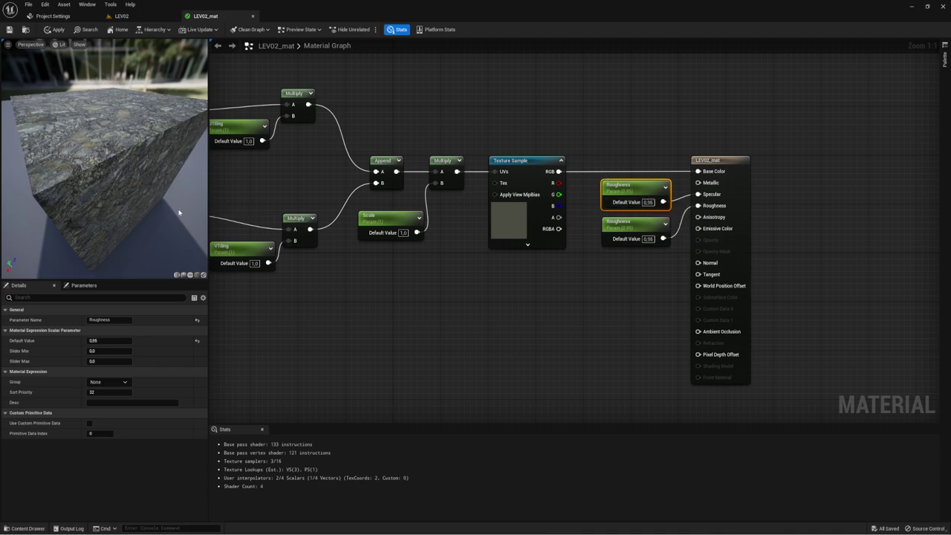
- Set the upper Roughness copy to 0.1 and the lower one to 0.05
{"action": "left_click_drag", "start_coordinate": [104, 156], "coordinate": [126, 134]}
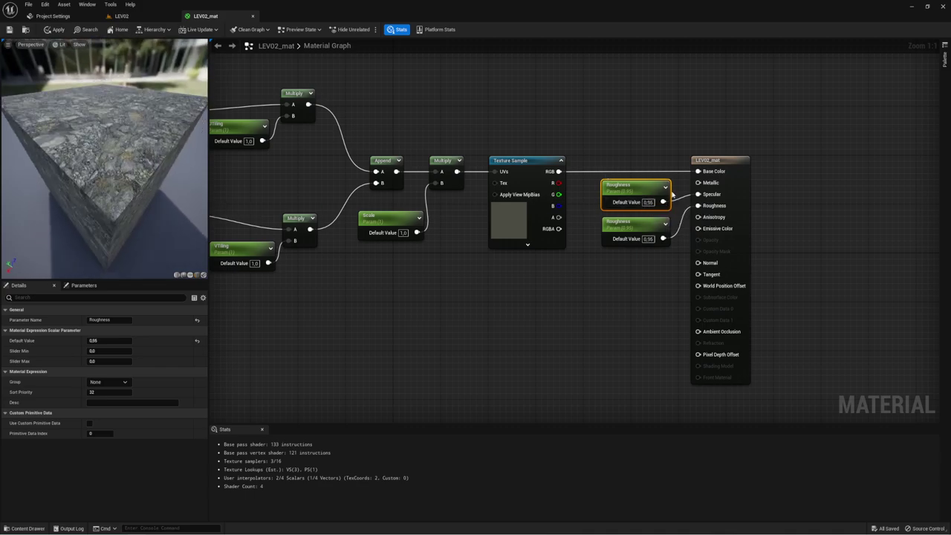
{"action": "left_click", "coordinate": [648, 202]}
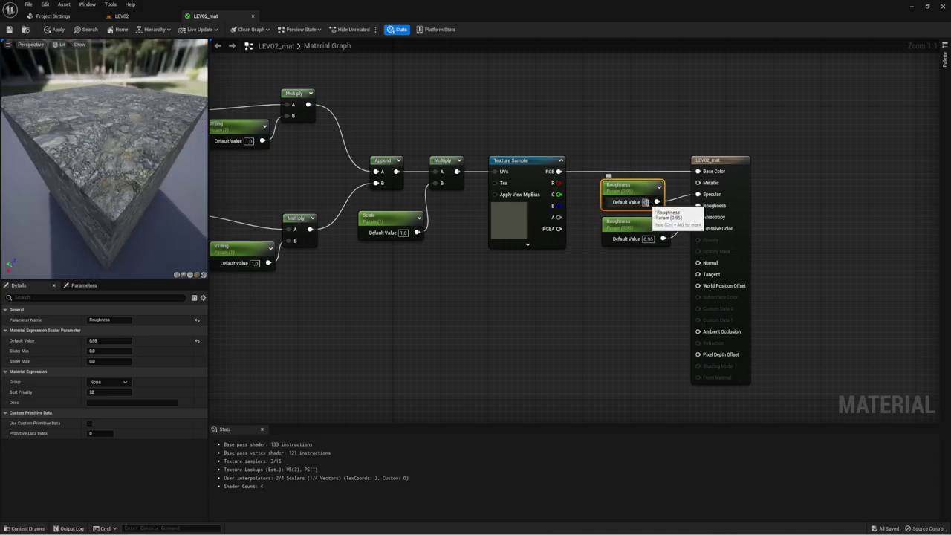
{"action": "type", "text": "0.1"}
{"action": "key", "text": "Return"}
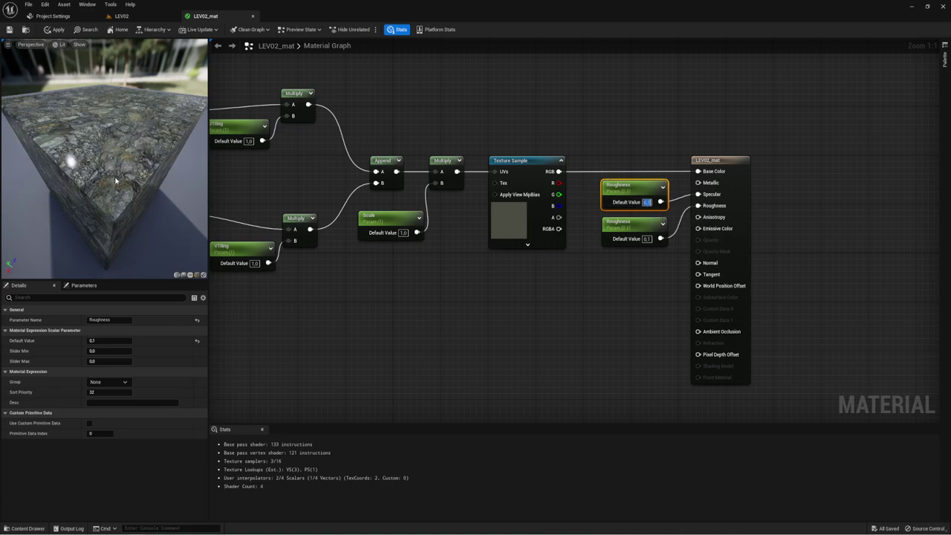
{"action": "left_click_drag", "start_coordinate": [115, 180], "coordinate": [115, 179]}
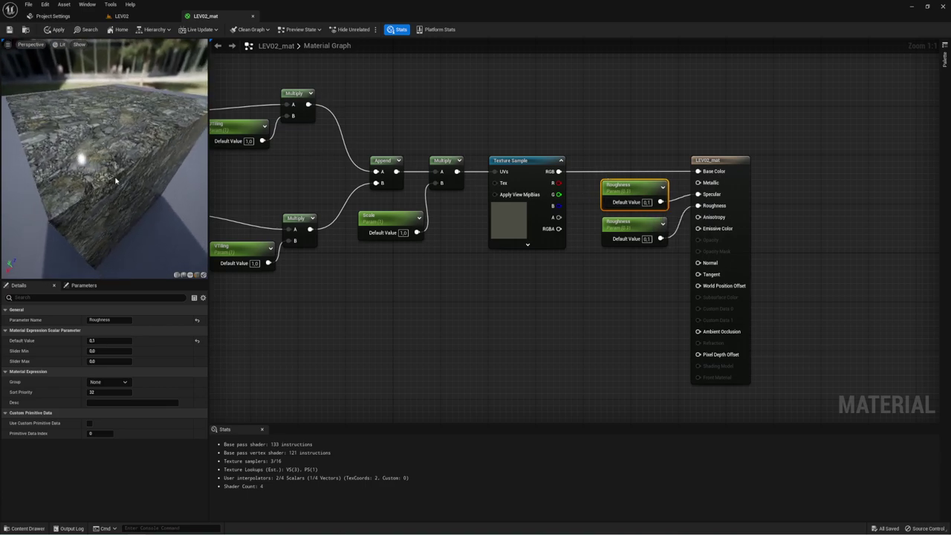
{"action": "left_click", "coordinate": [647, 239]}
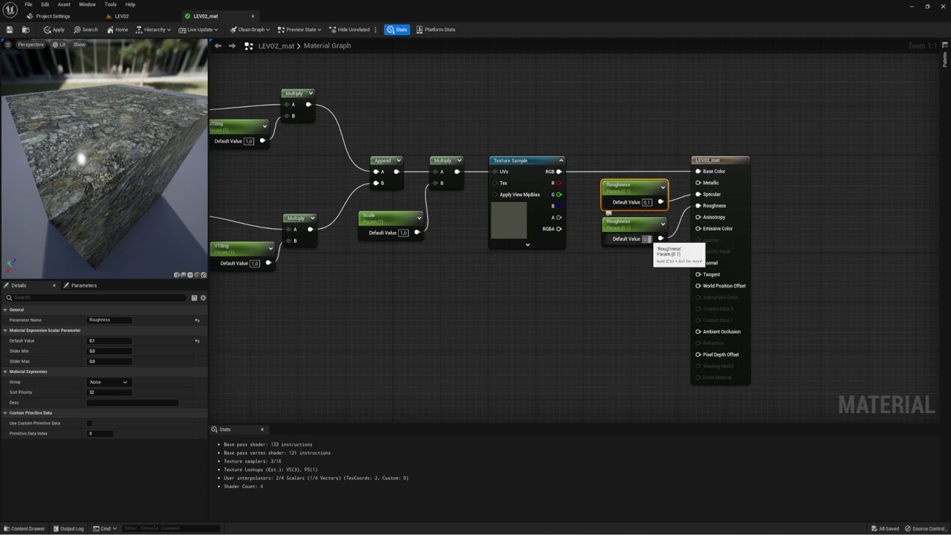
{"action": "type", "text": "0.05"}
{"action": "key", "text": "Return"}
- Inspect the shine on the preview cube and apply the LEV02_mat changes
{"action": "left_click_drag", "start_coordinate": [115, 160], "coordinate": [115, 160]}
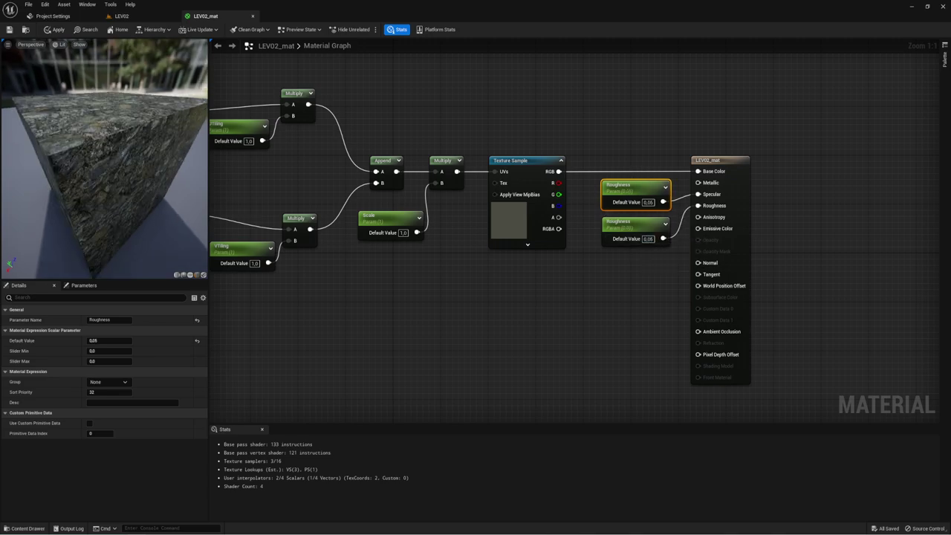
{"action": "left_click_drag", "start_coordinate": [133, 203], "coordinate": [149, 186]}
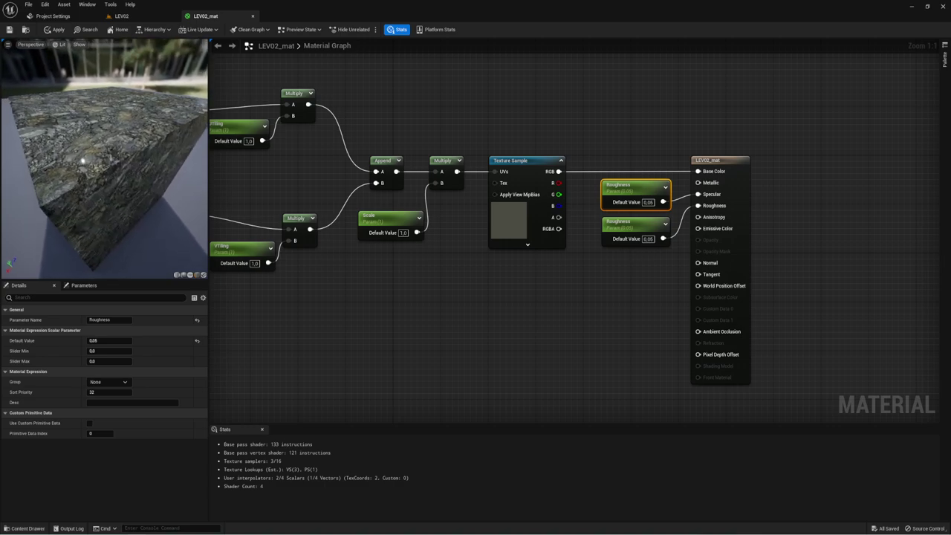
{"action": "left_click_drag", "start_coordinate": [82, 89], "coordinate": [82, 89]}
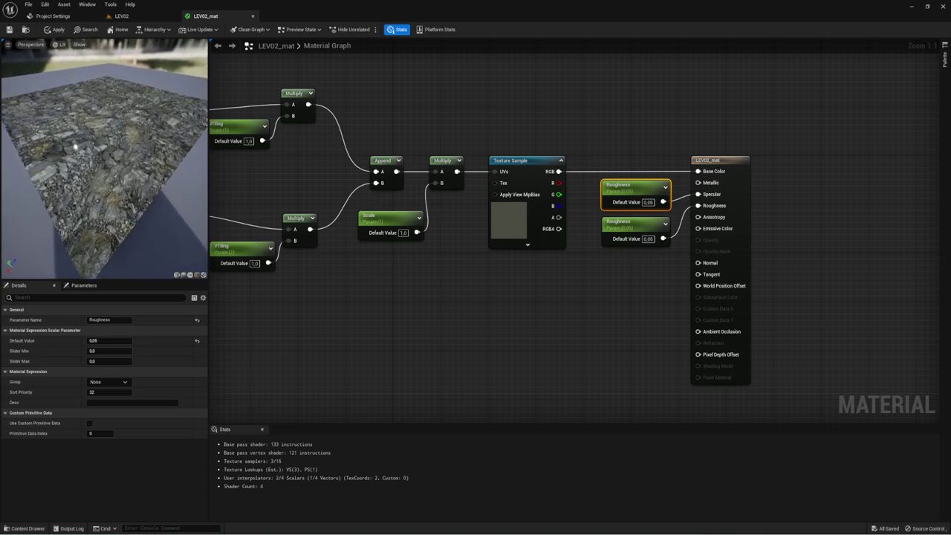
{"action": "left_click", "coordinate": [10, 30]}
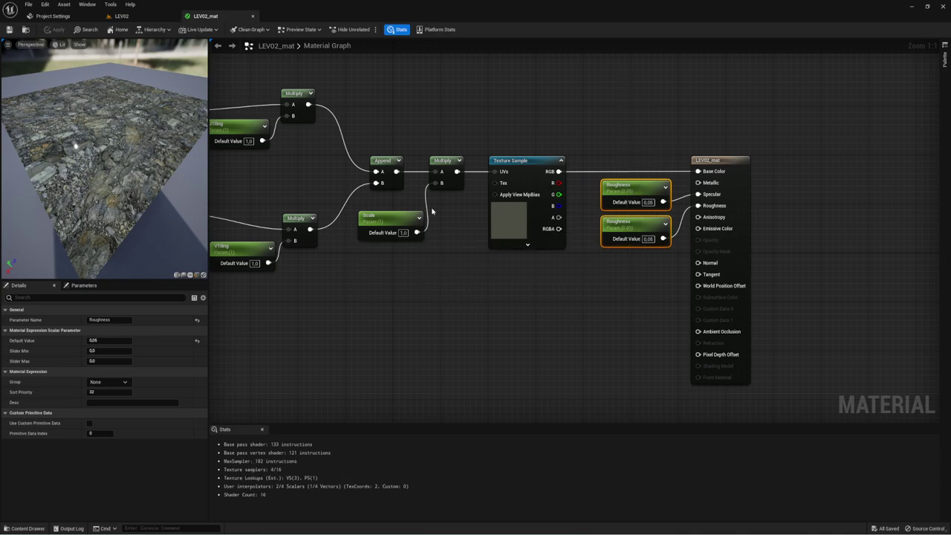
- In LEV02, create LEV02_mat_Inst from LEV02_mat, assign it as the Landscape Material, and open it
{"action": "left_click", "coordinate": [121, 15]}
{"action": "mouse_move", "coordinate": [277, 82]}
{"action": "right_mouse_down"}
{"action": "mouse_move", "coordinate": [282, 223]}
{"action": "mouse_move", "coordinate": [434, 237]}
{"action": "right_mouse_up"}
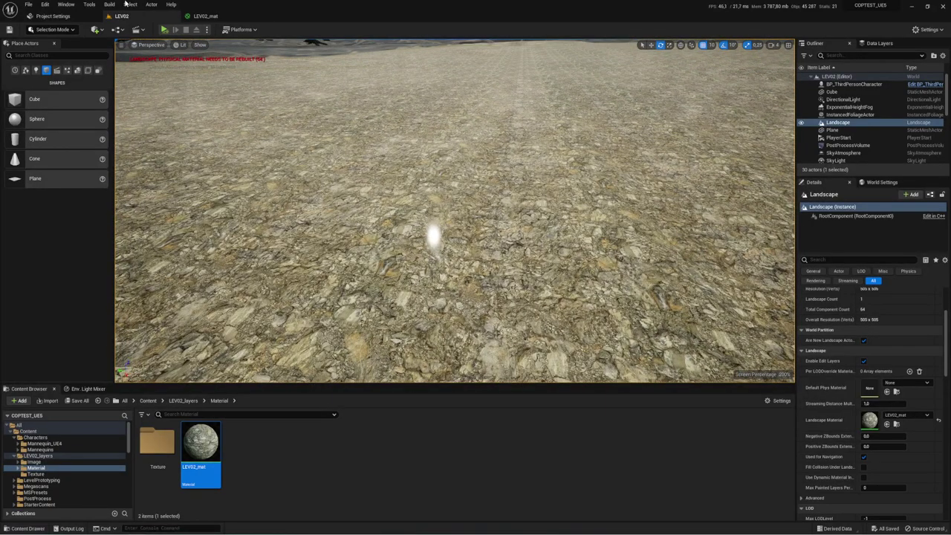
{"action": "right_click", "coordinate": [208, 438]}
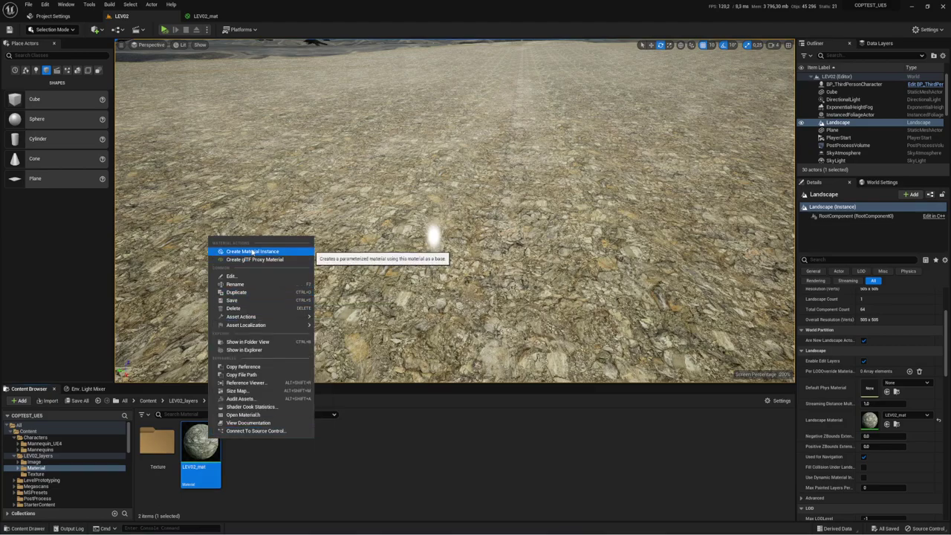
{"action": "left_click", "coordinate": [252, 251]}
{"action": "key", "text": "Return"}
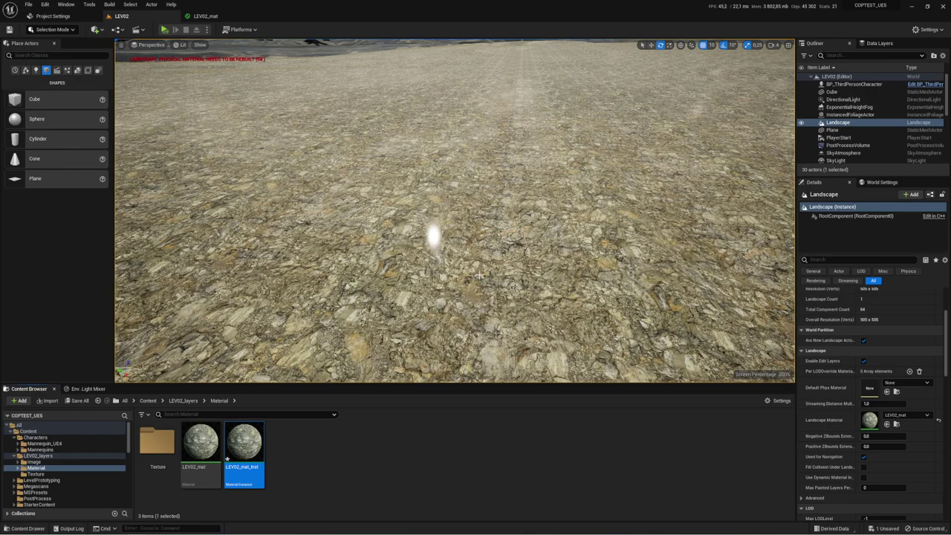
{"action": "left_click_drag", "start_coordinate": [244, 446], "coordinate": [880, 422]}
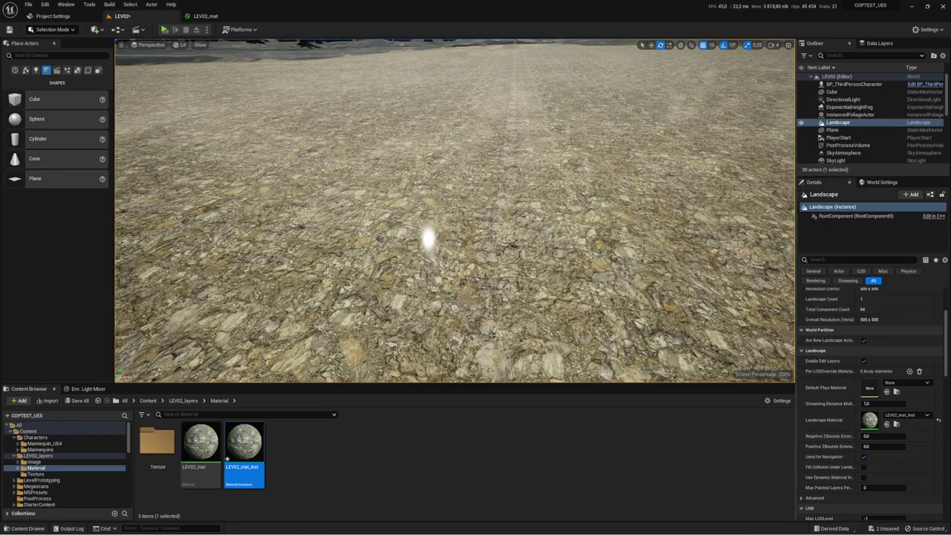
{"action": "mouse_move", "coordinate": [471, 244]}
{"action": "right_mouse_down"}
{"action": "mouse_move", "coordinate": [490, 208]}
{"action": "mouse_move", "coordinate": [461, 210]}
{"action": "right_mouse_up"}
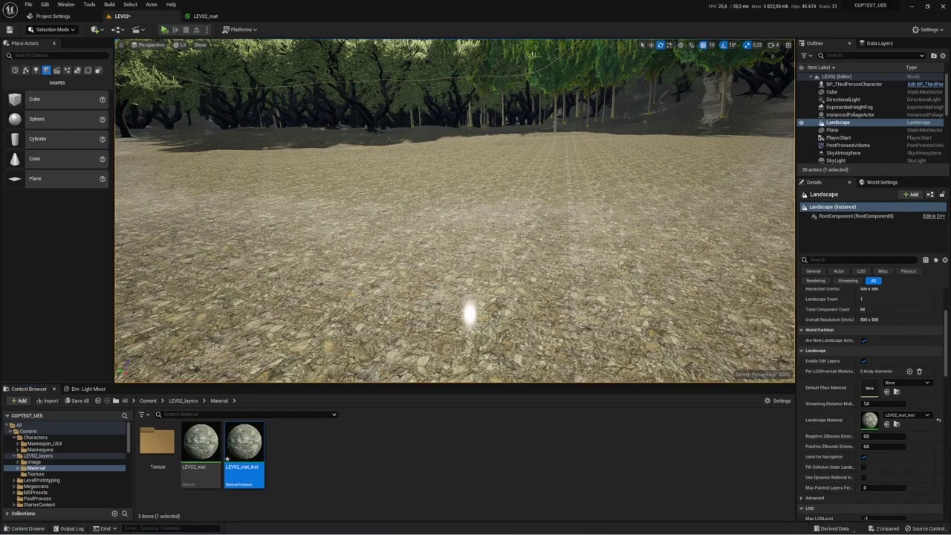
{"action": "left_click_drag", "start_coordinate": [516, 105], "coordinate": [315, 109]}
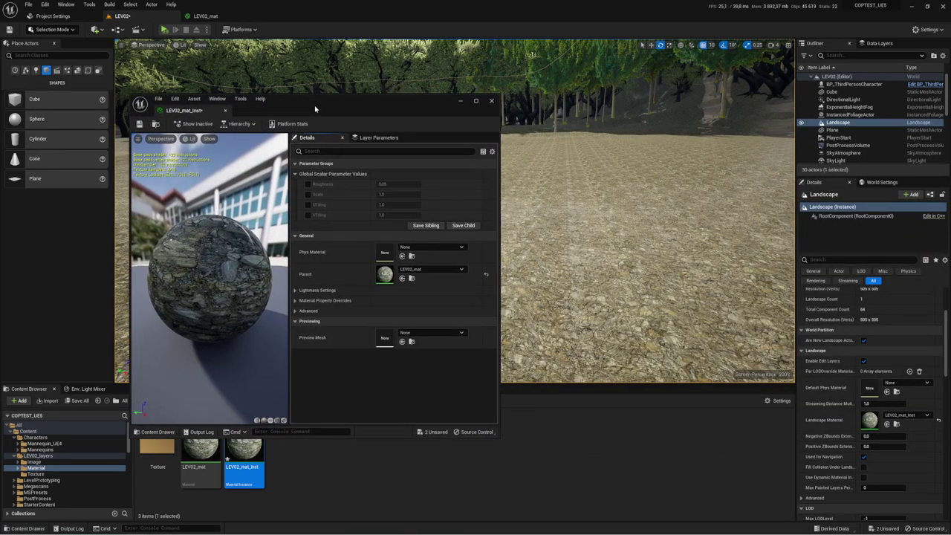
- Enable overrides for the Scale, UTiling and VTiling parameters in LEV02_mat_Inst
{"action": "left_click", "coordinate": [308, 194]}
{"action": "left_click", "coordinate": [307, 204]}
{"action": "left_click", "coordinate": [308, 214]}
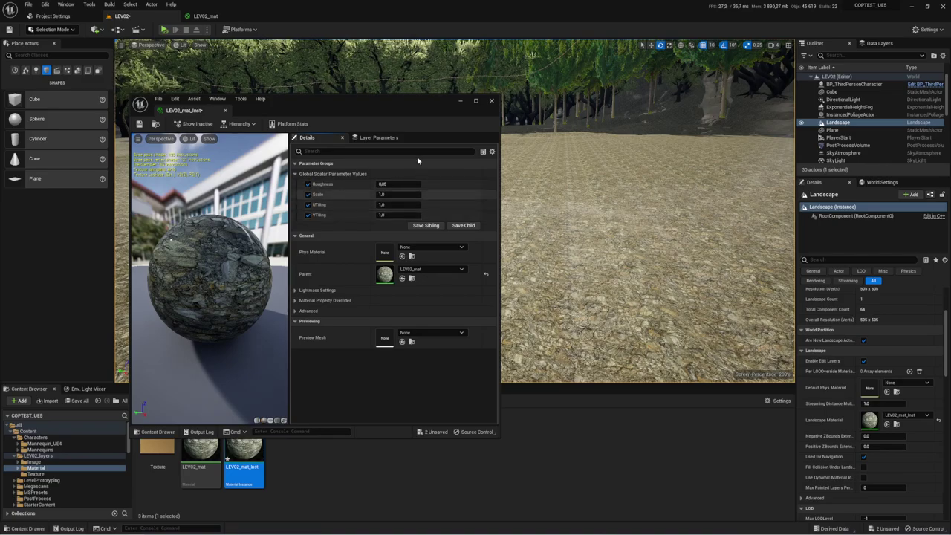
{"action": "left_click_drag", "start_coordinate": [315, 110], "coordinate": [250, 119]}
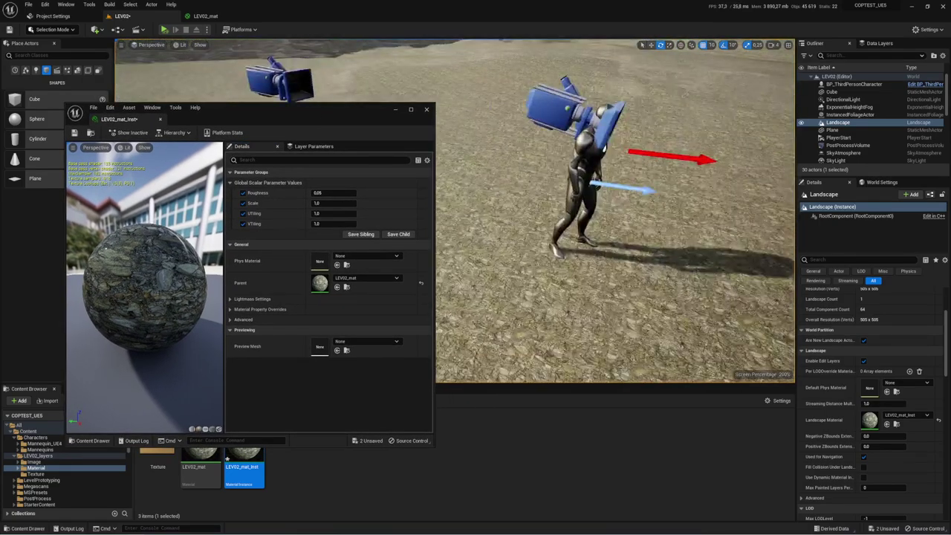
{"action": "right_click_drag", "start_coordinate": [616, 222], "coordinate": [669, 254]}
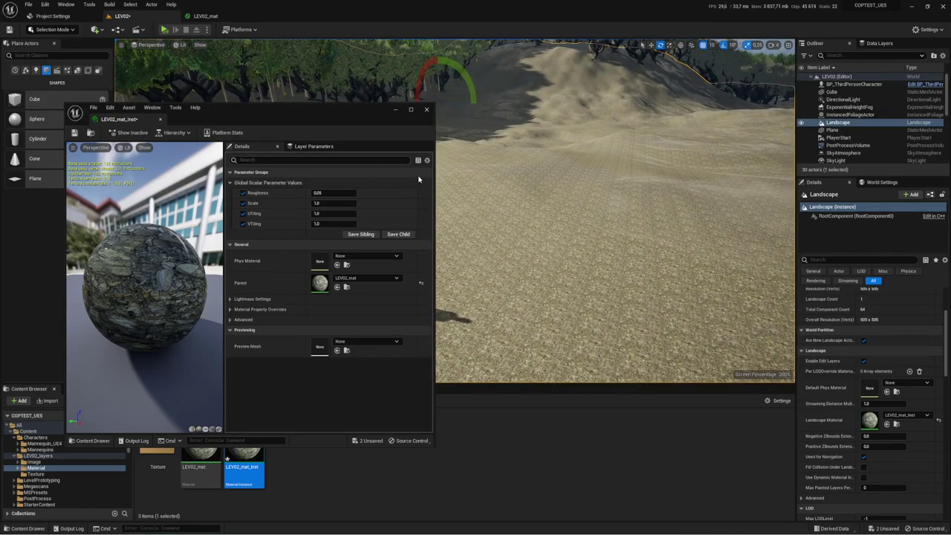
- Set UTiling to 0.634629, Scale to 0.36, VTiling to 0.656 and Roughness to 0.0
{"action": "mouse_move", "coordinate": [334, 213]}
{"action": "left_mouse_down"}
{"action": "mouse_move", "coordinate": [353, 213]}
{"action": "mouse_move", "coordinate": [301, 224]}
{"action": "left_mouse_up"}
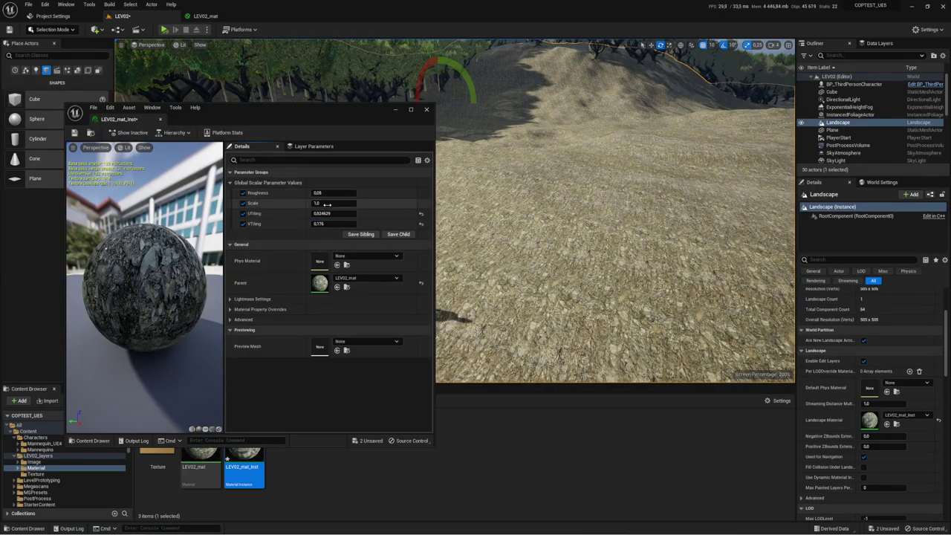
{"action": "left_click_drag", "start_coordinate": [332, 203], "coordinate": [312, 203]}
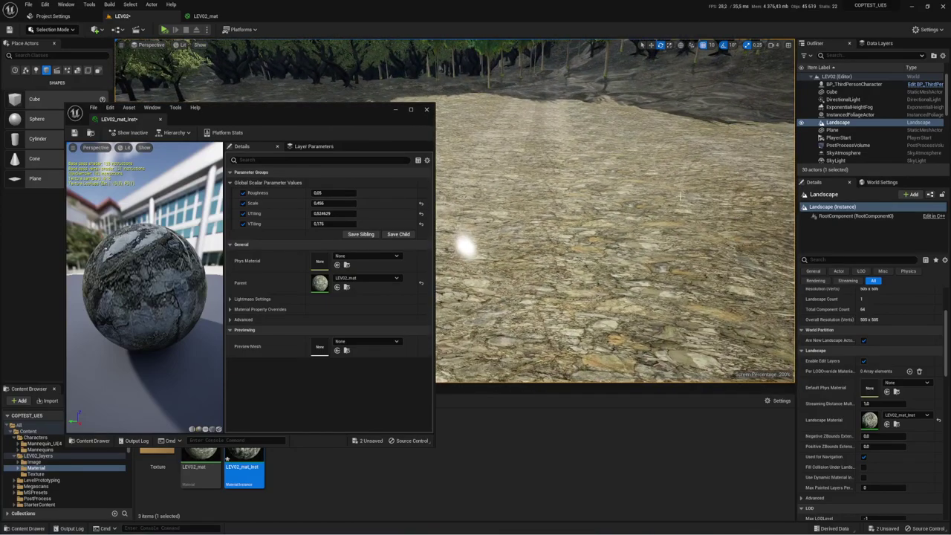
{"action": "left_click", "coordinate": [319, 223]}
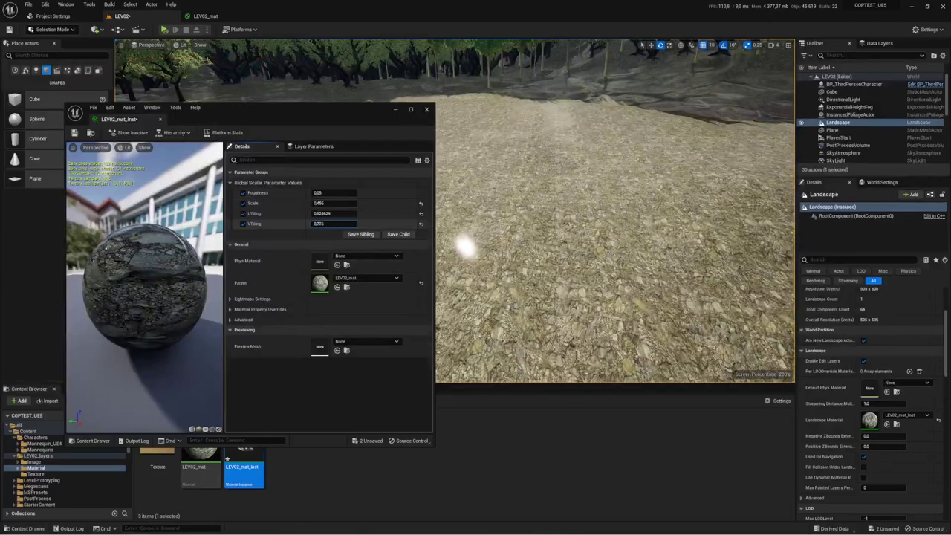
{"action": "mouse_move", "coordinate": [319, 223]}
{"action": "left_mouse_down"}
{"action": "mouse_move", "coordinate": [306, 223]}
{"action": "mouse_move", "coordinate": [318, 202]}
{"action": "left_mouse_up"}
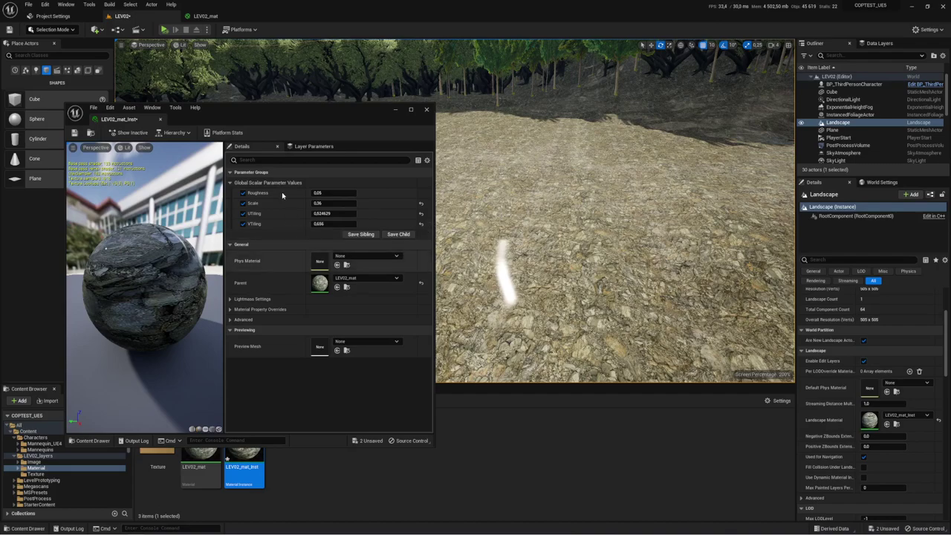
{"action": "left_click_drag", "start_coordinate": [318, 194], "coordinate": [306, 193]}
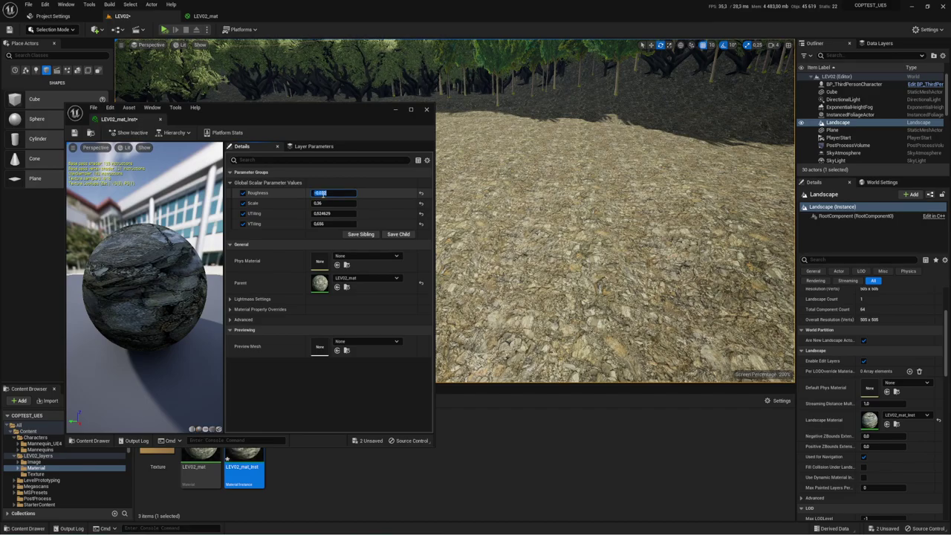
{"action": "type", "text": "0"}
{"action": "key", "text": "Return"}
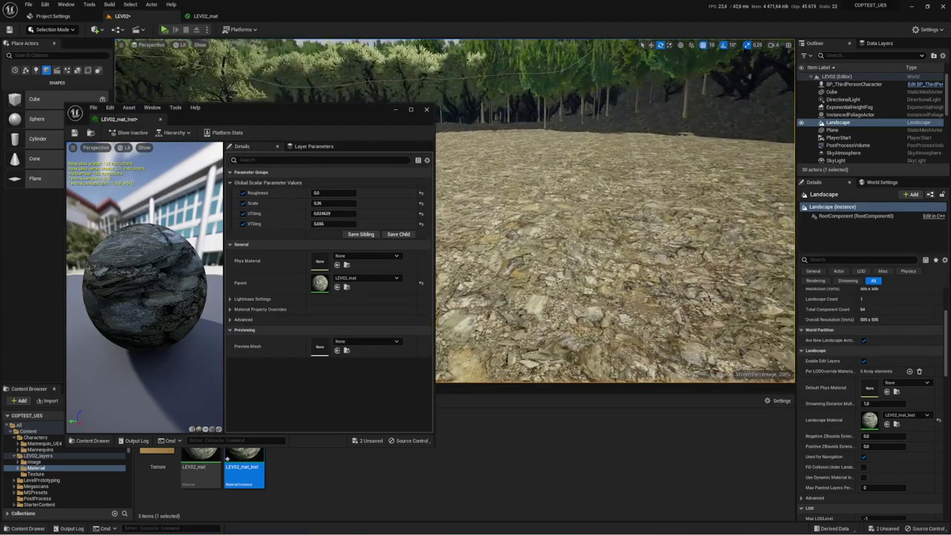
- Rename LEV02_mat's upper Roughness parameter to Specular, apply it, and override Specular at 0.05 in the instance
{"action": "left_click", "coordinate": [214, 17]}
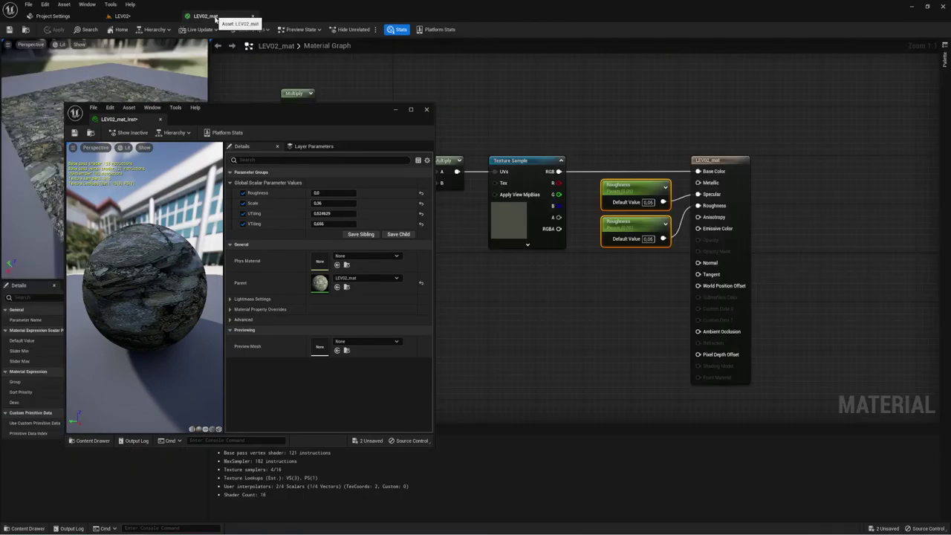
{"action": "double_click", "coordinate": [633, 185]}
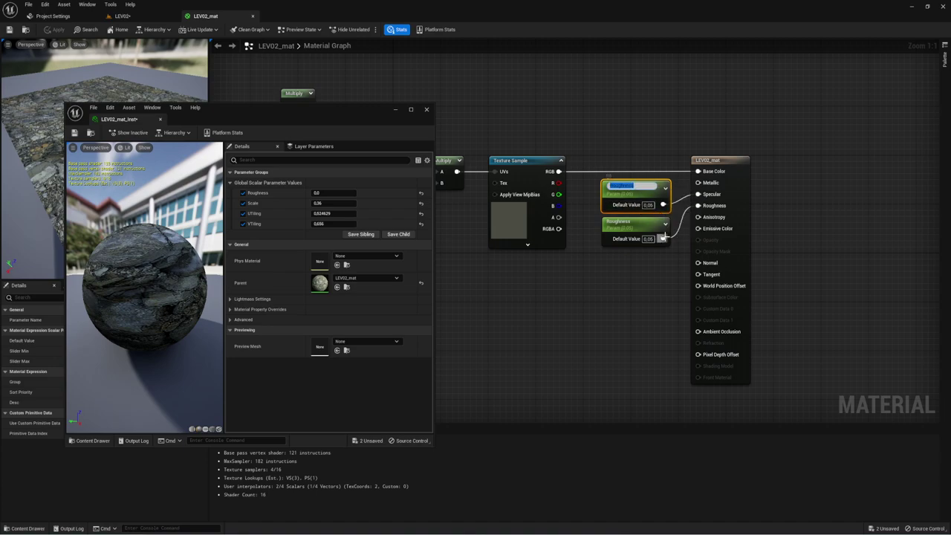
{"action": "type", "text": "Specular"}
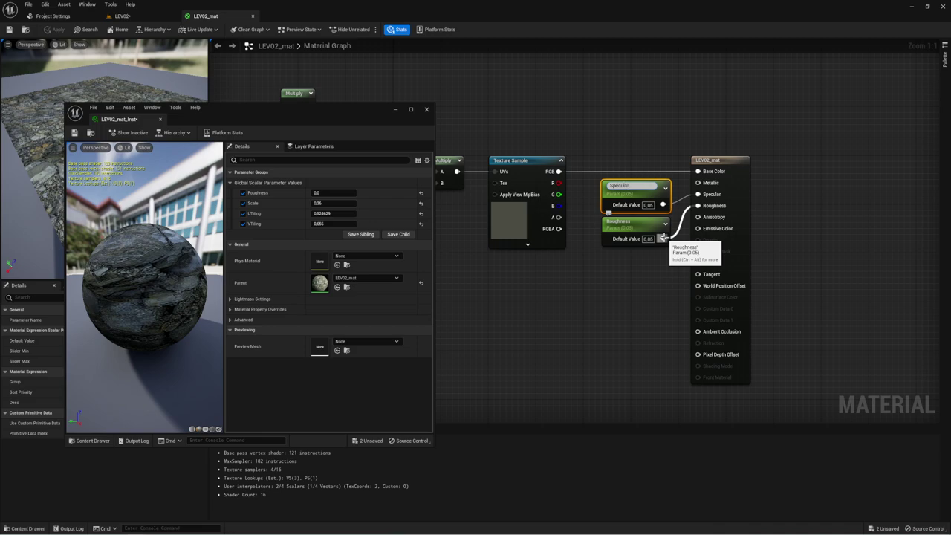
{"action": "key", "text": "Return"}
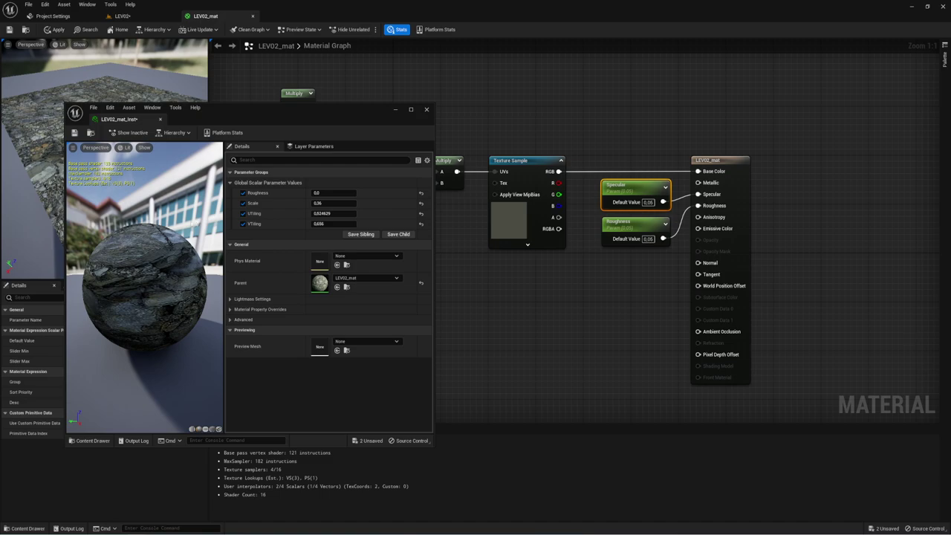
{"action": "left_click", "coordinate": [10, 30]}
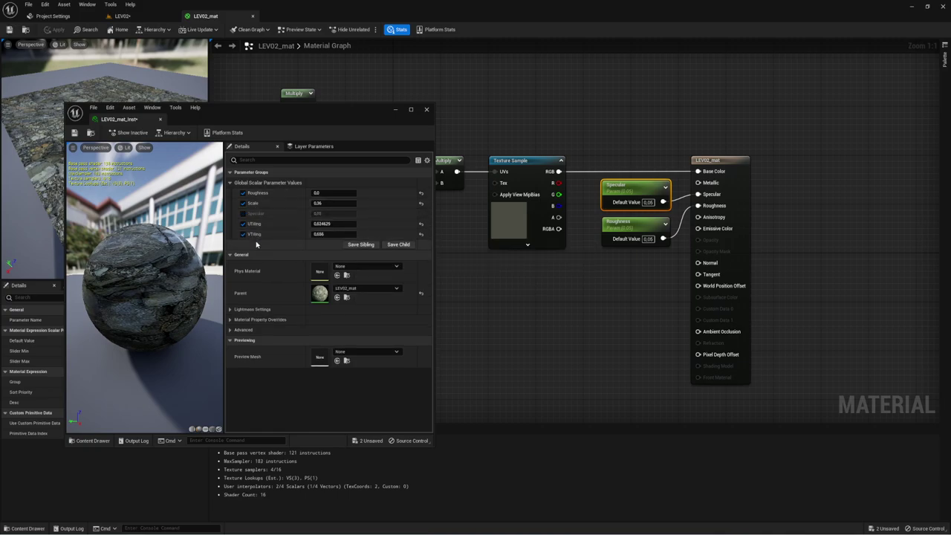
{"action": "left_click", "coordinate": [243, 214]}
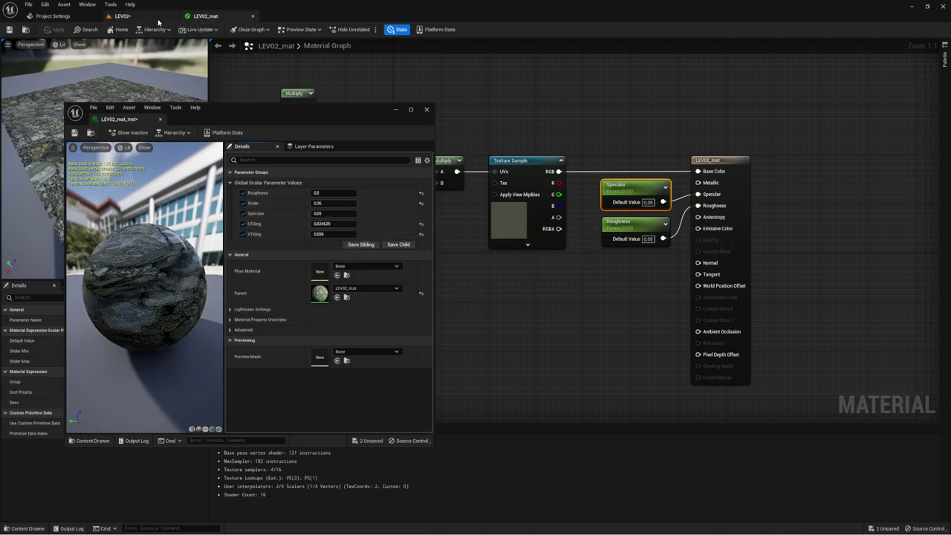
- Set LEV02_mat_Inst UTiling to 0.68 after trying 0.1 and 1.0
{"action": "left_click", "coordinate": [122, 15]}
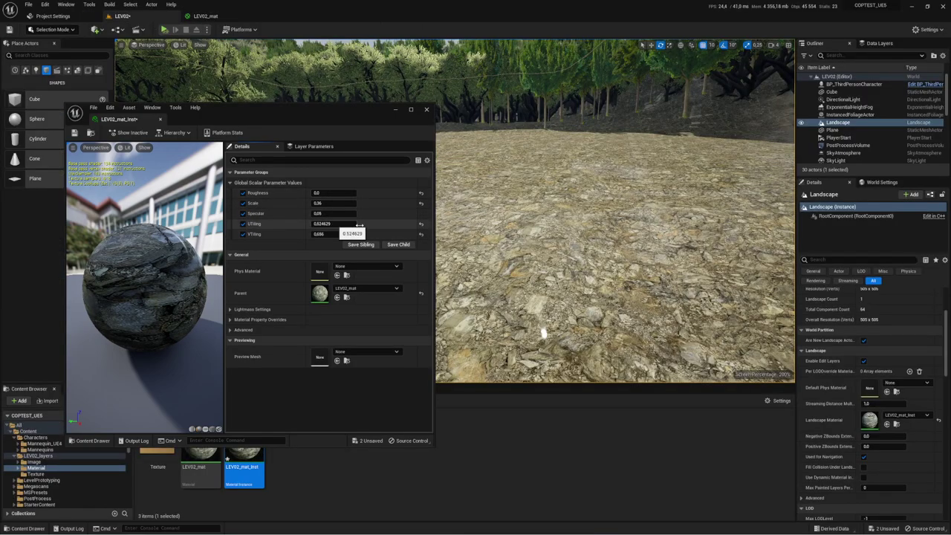
{"action": "left_click", "coordinate": [421, 224]}
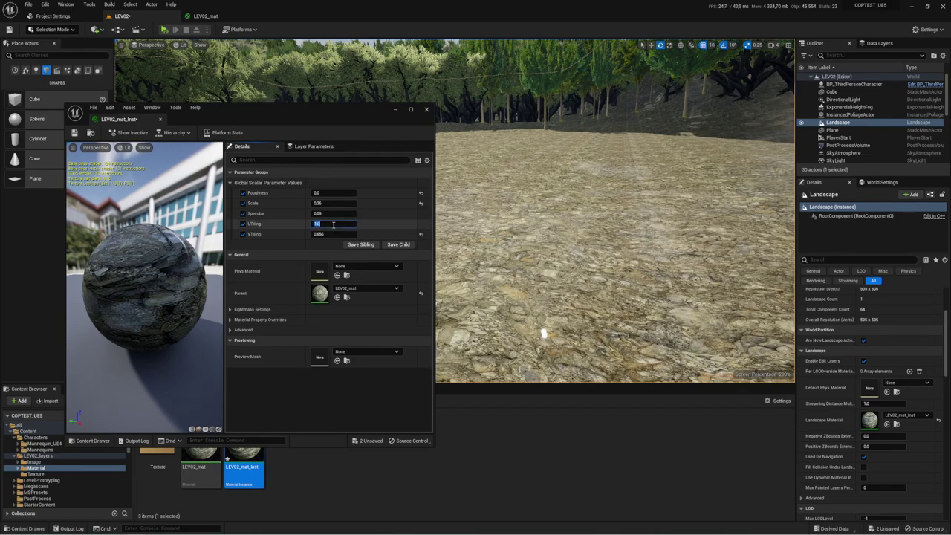
{"action": "type", "text": ",1"}
{"action": "key", "text": "Return"}
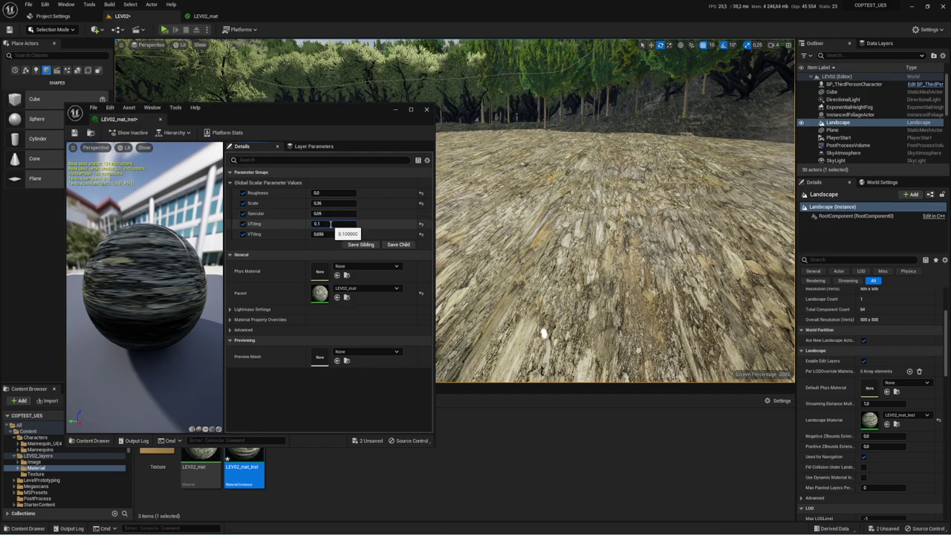
{"action": "type", "text": "1"}
{"action": "key", "text": "Return"}
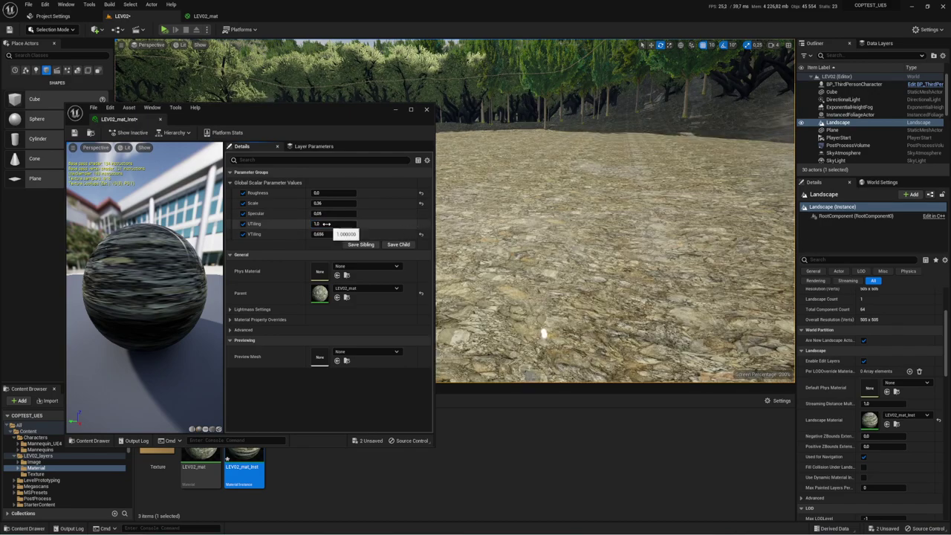
{"action": "left_click", "coordinate": [324, 224]}
{"action": "type", "text": "0,68"}
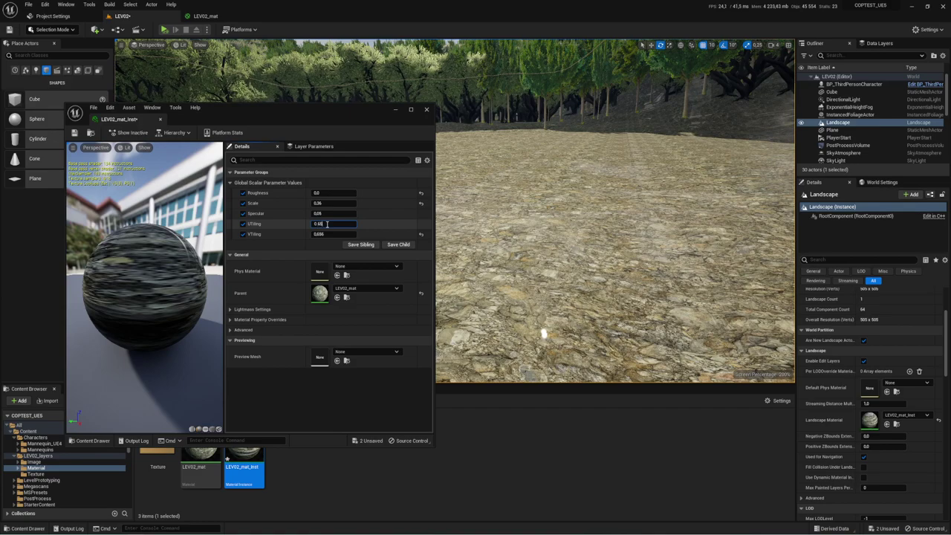
{"action": "key", "text": "Return"}
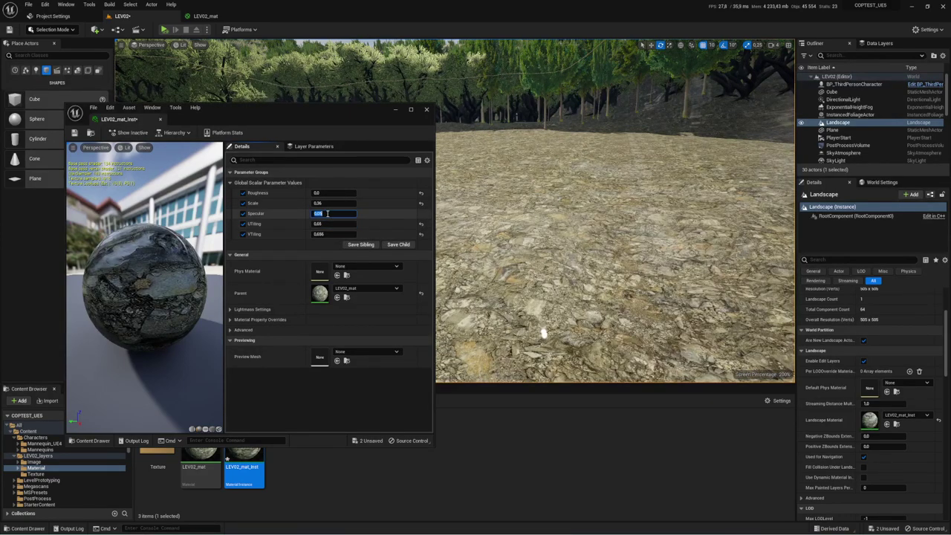
{"action": "type", "text": "1"}
- Try Specular values and settle on 0.001, adjust Roughness, and drag Scale down to 0.152
{"action": "key", "text": "Return"}
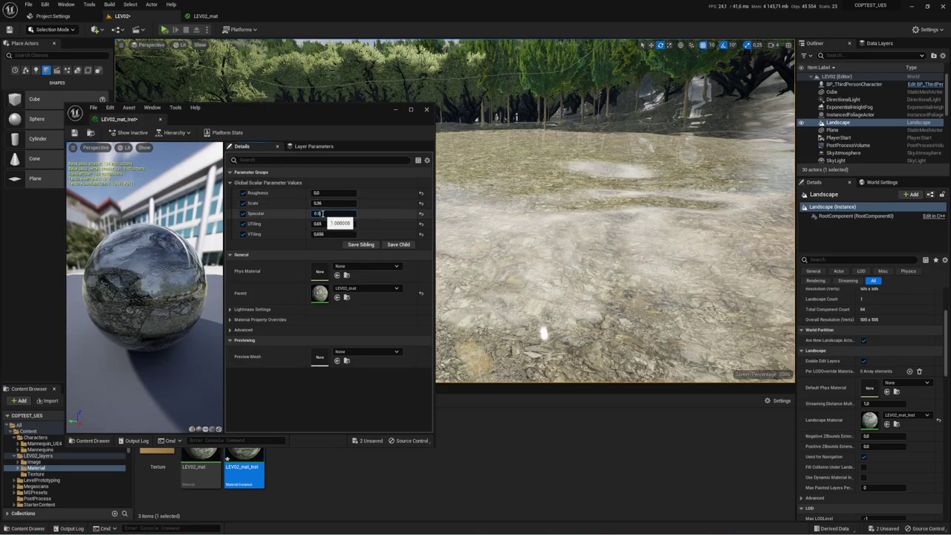
{"action": "key", "text": "Return"}
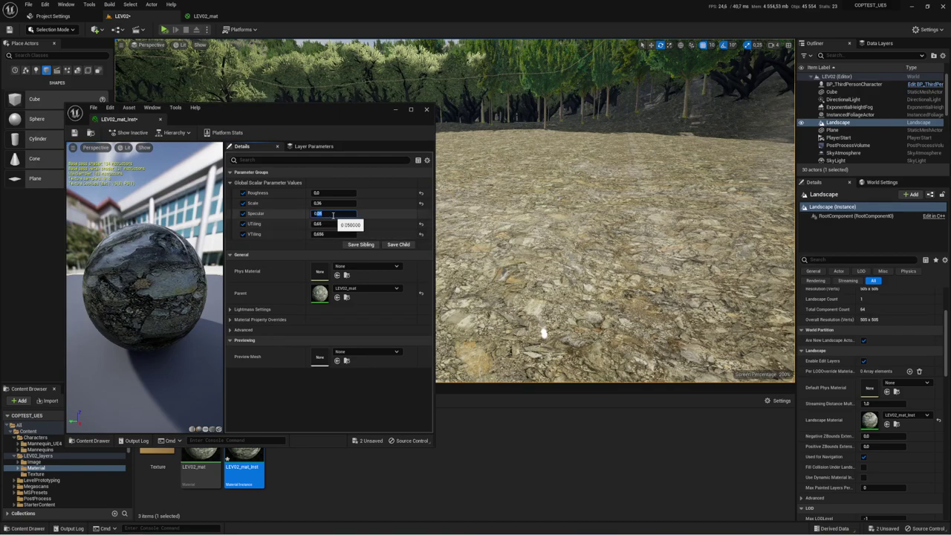
{"action": "key", "text": "Return"}
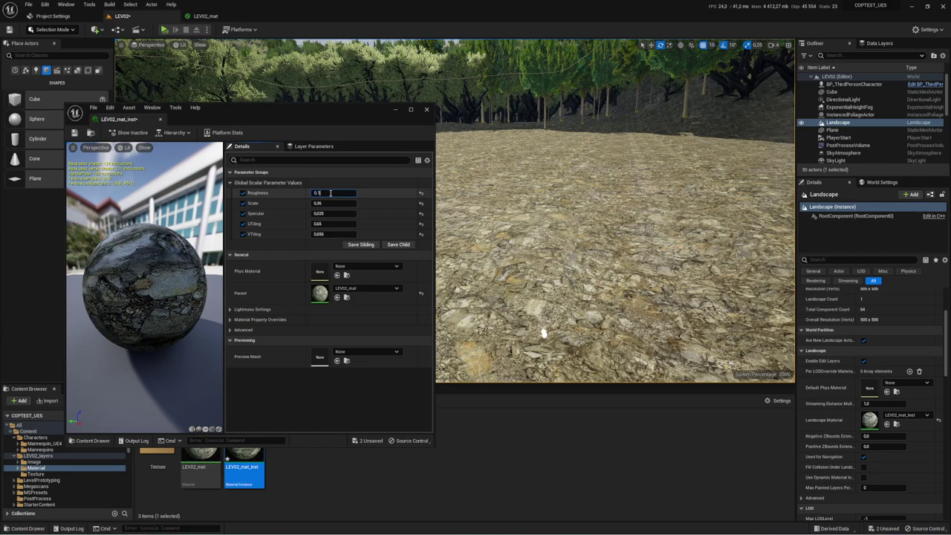
{"action": "double_click", "coordinate": [329, 193]}
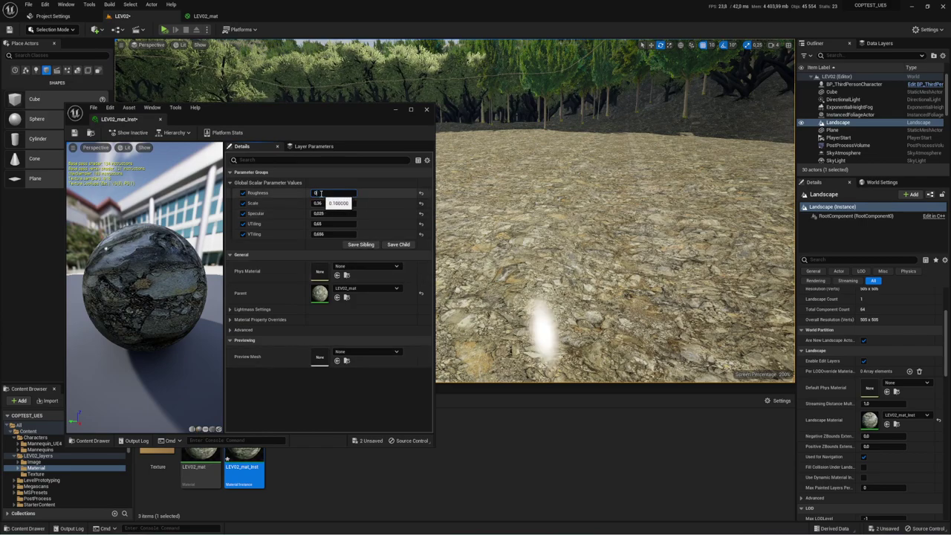
{"action": "key", "text": "Return"}
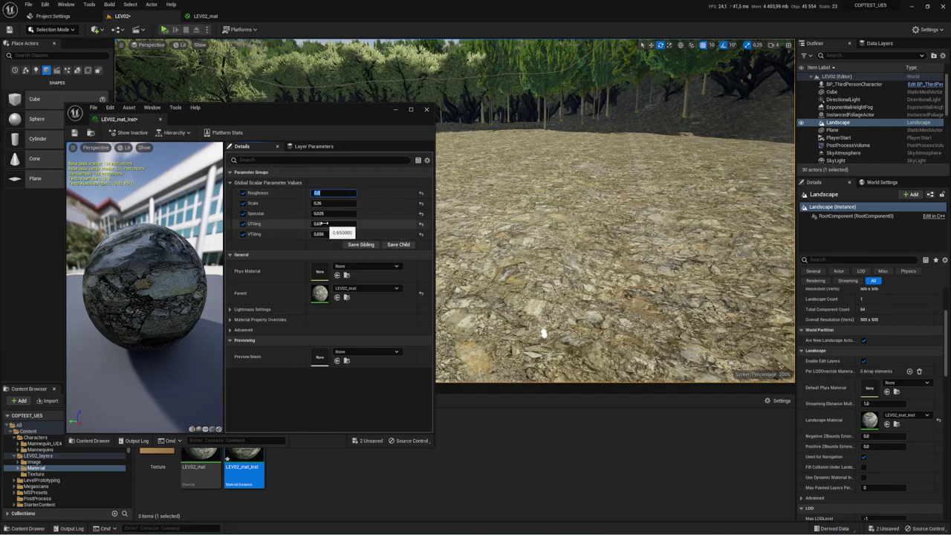
{"action": "left_click", "coordinate": [331, 214]}
{"action": "type", "text": "0"}
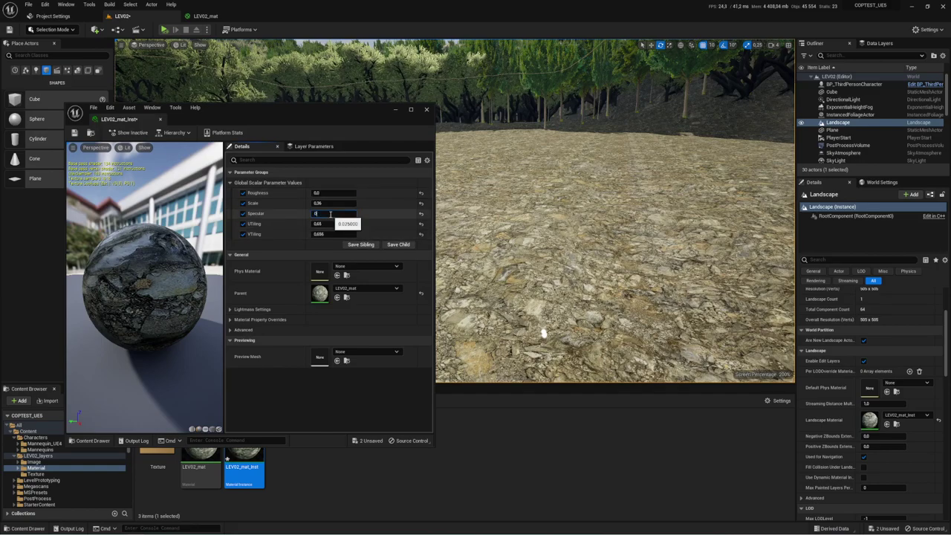
{"action": "type", "text": ",001"}
{"action": "key", "text": "Return"}
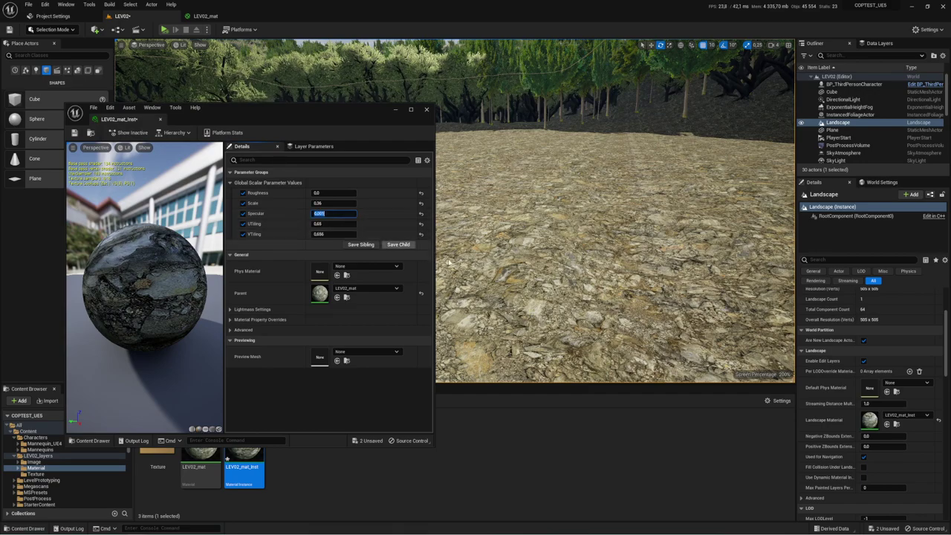
{"action": "key", "text": "Return"}
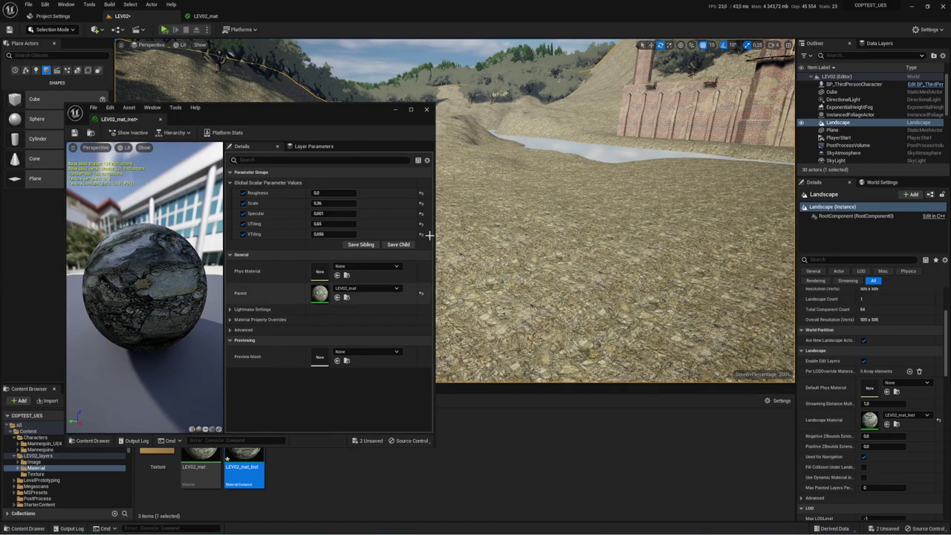
{"action": "mouse_move", "coordinate": [334, 203]}
{"action": "left_mouse_down"}
{"action": "mouse_move", "coordinate": [282, 203]}
{"action": "mouse_move", "coordinate": [327, 203]}
{"action": "left_mouse_up"}
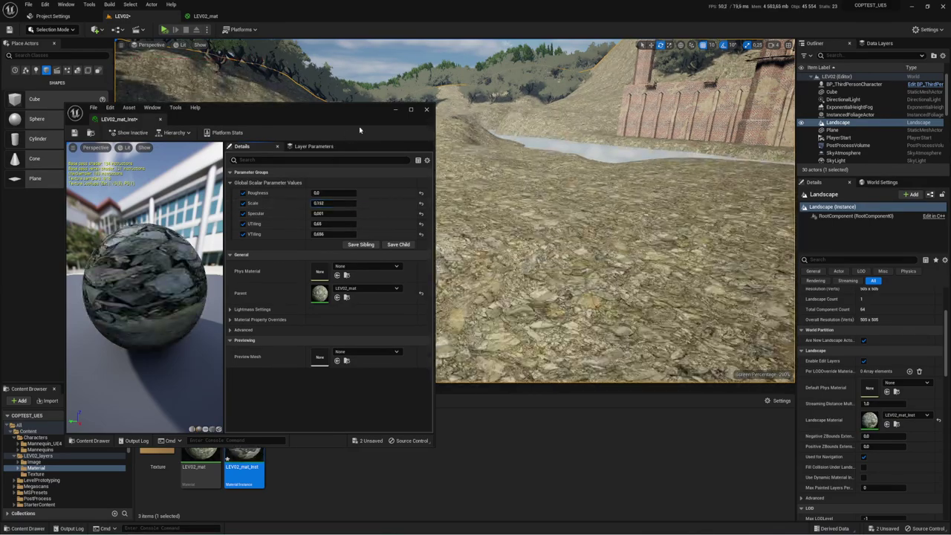
{"action": "left_click_drag", "start_coordinate": [376, 120], "coordinate": [529, 341]}
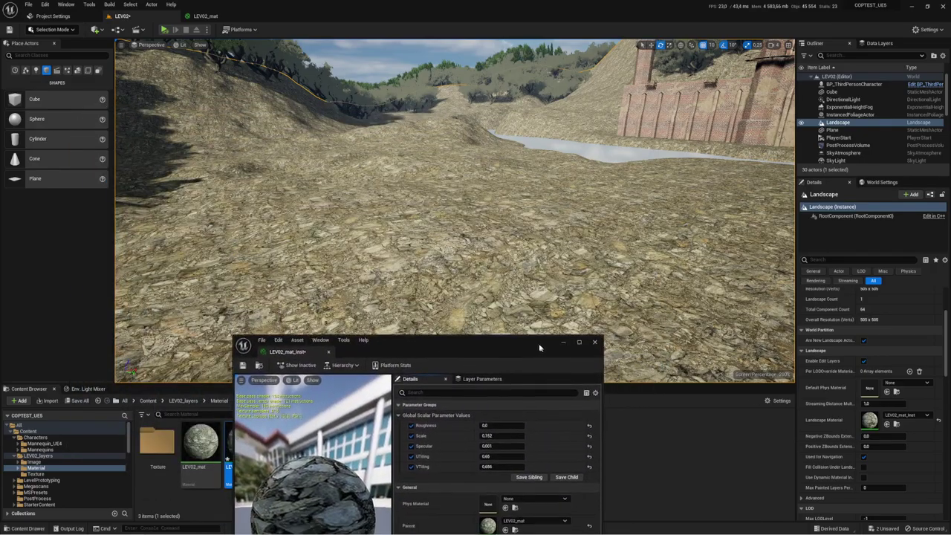
- Close the material instance editor, then briefly start and stop a play session
{"action": "left_click", "coordinate": [226, 459]}
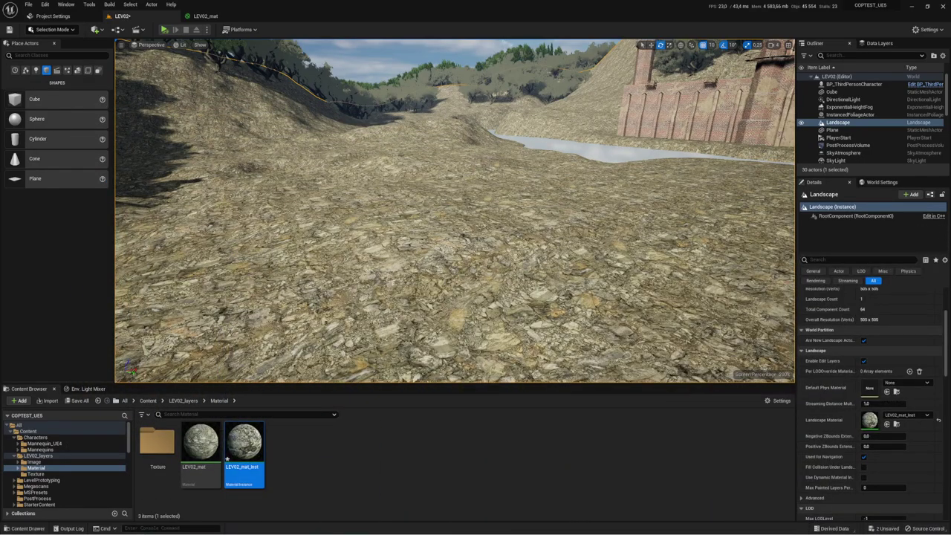
{"action": "right_click_drag", "start_coordinate": [718, 188], "coordinate": [718, 188]}
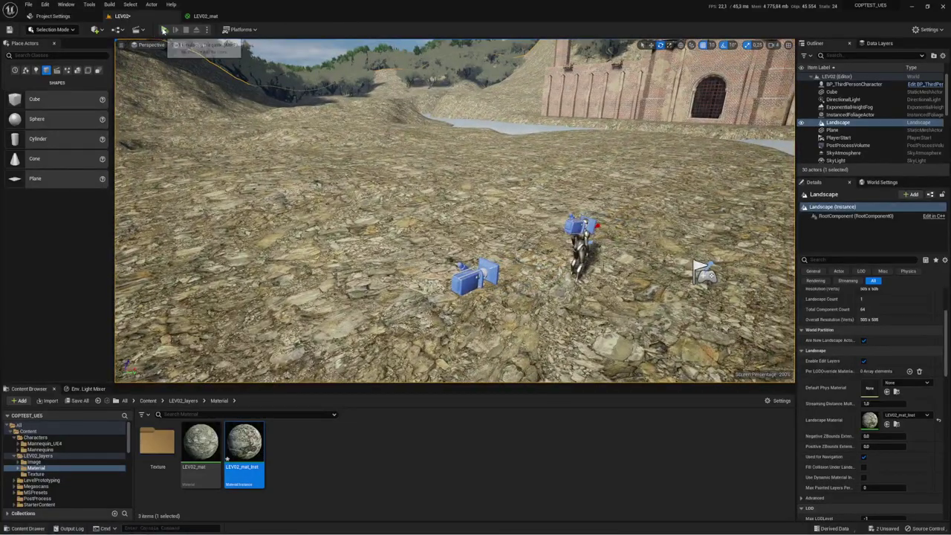
{"action": "left_click", "coordinate": [164, 30]}
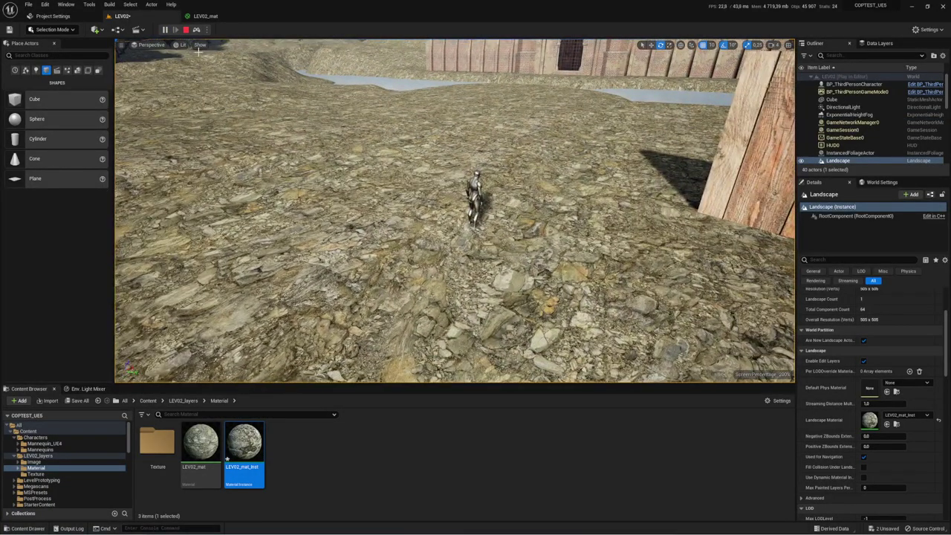
{"action": "left_click", "coordinate": [186, 30]}
- Play LEV02 in the selected viewport, walk the mannequin across the retextured ground, then stop
{"action": "left_click", "coordinate": [208, 30]}
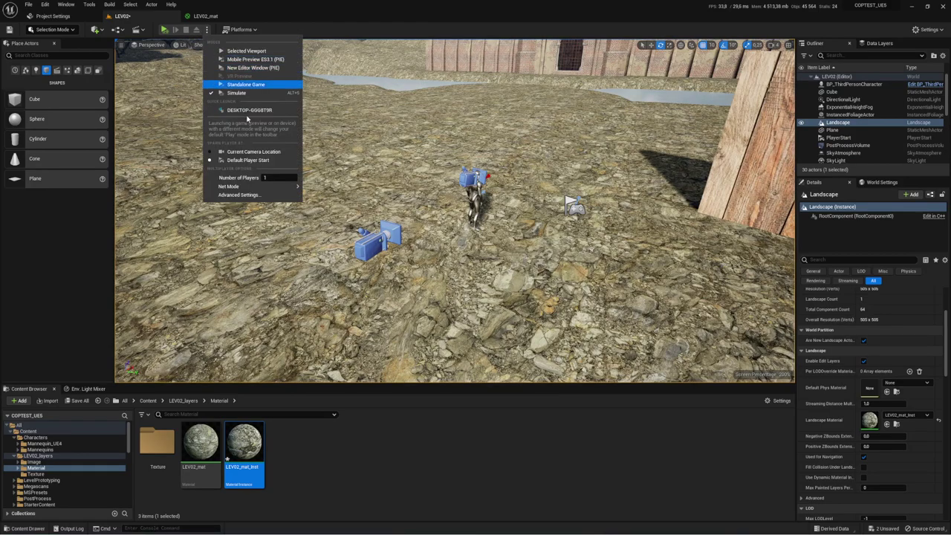
{"action": "left_click", "coordinate": [253, 53]}
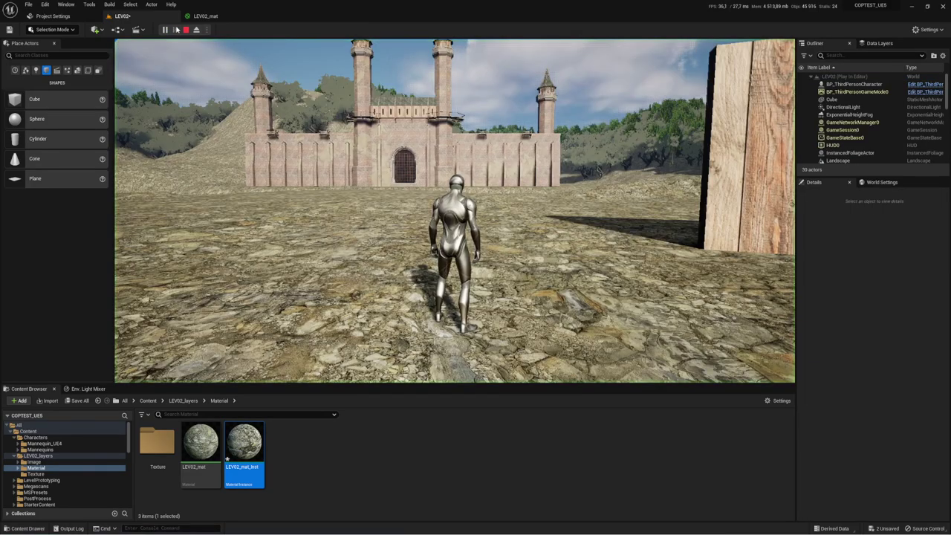
{"action": "key", "text": "w"}
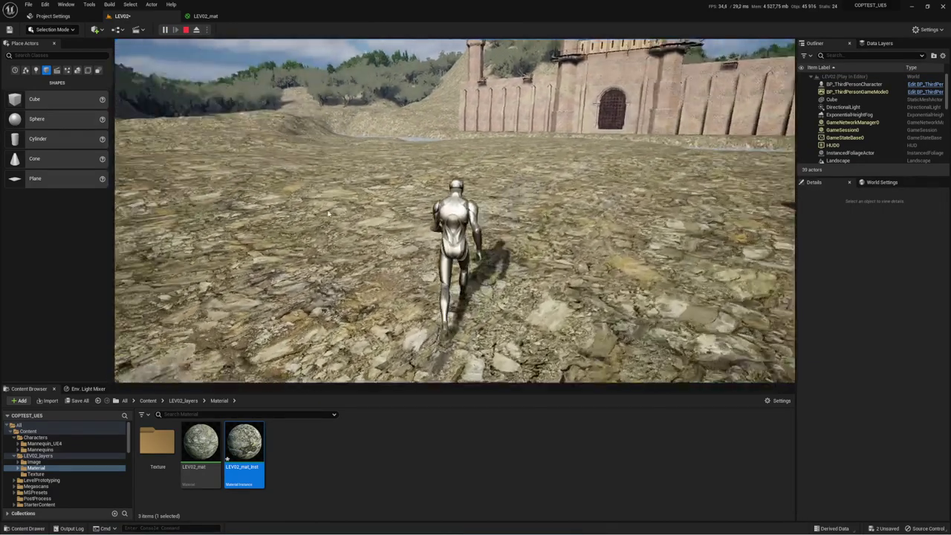
{"action": "key", "text": "w"}
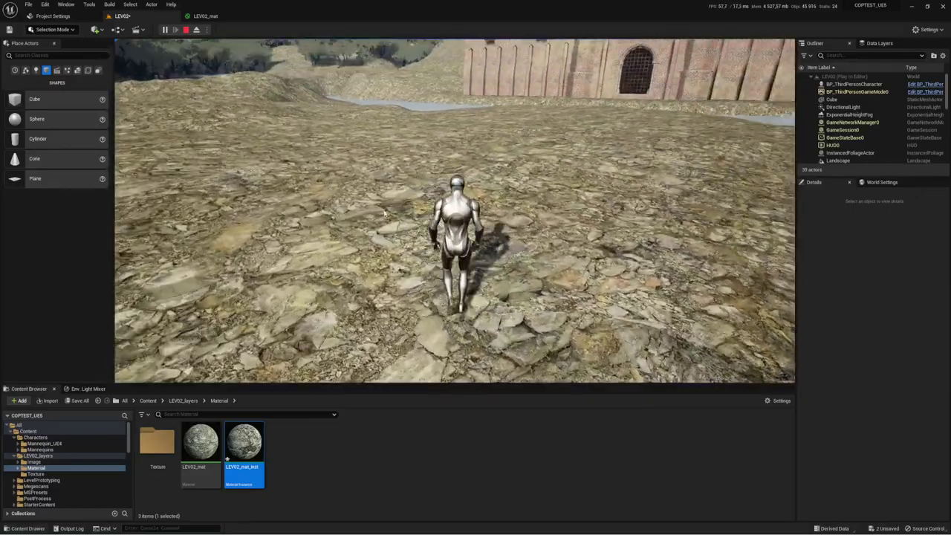
{"action": "key", "text": "w"}
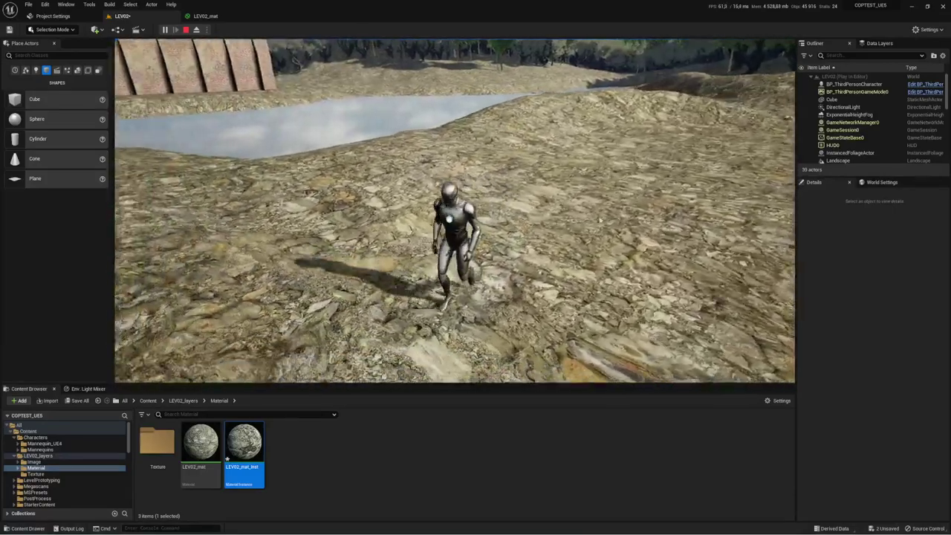
{"action": "key", "text": "s"}
{"action": "key", "text": "Escape"}
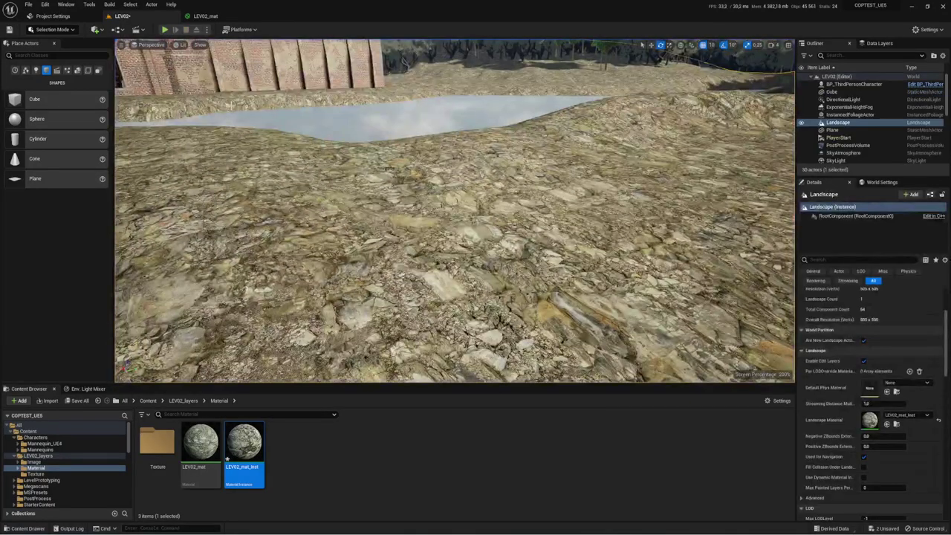
- Open LEV02_mat and copy the TexCoord, Mask, Multiply, Append and Scale nodes, then return to LEV02
{"action": "left_click", "coordinate": [202, 15]}
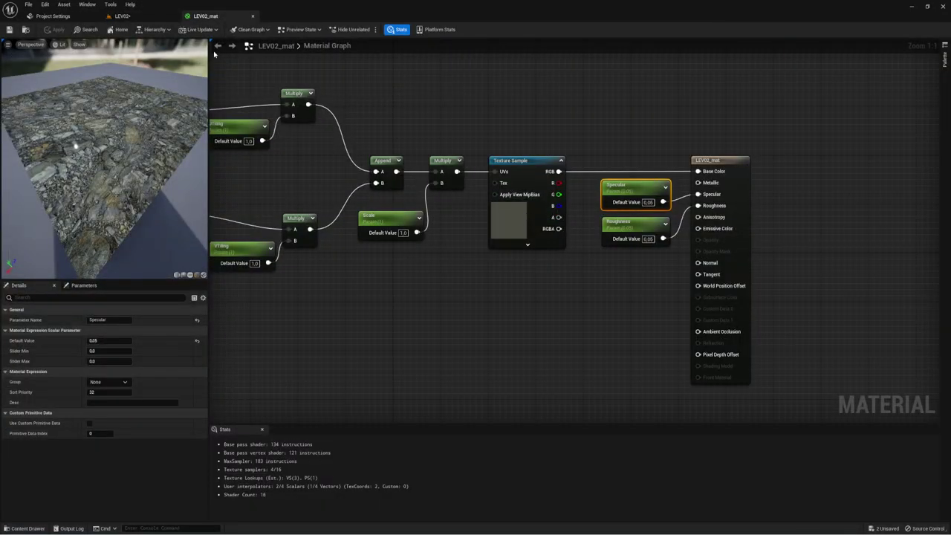
{"action": "left_click", "coordinate": [253, 15]}
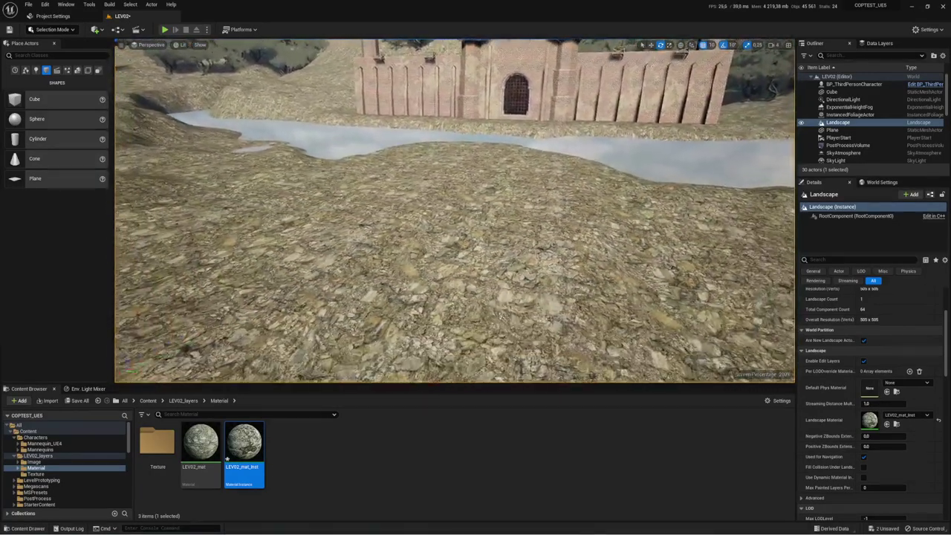
{"action": "mouse_move", "coordinate": [455, 210]}
{"action": "right_mouse_down"}
{"action": "mouse_move", "coordinate": [416, 212]}
{"action": "mouse_move", "coordinate": [455, 211]}
{"action": "right_mouse_up"}
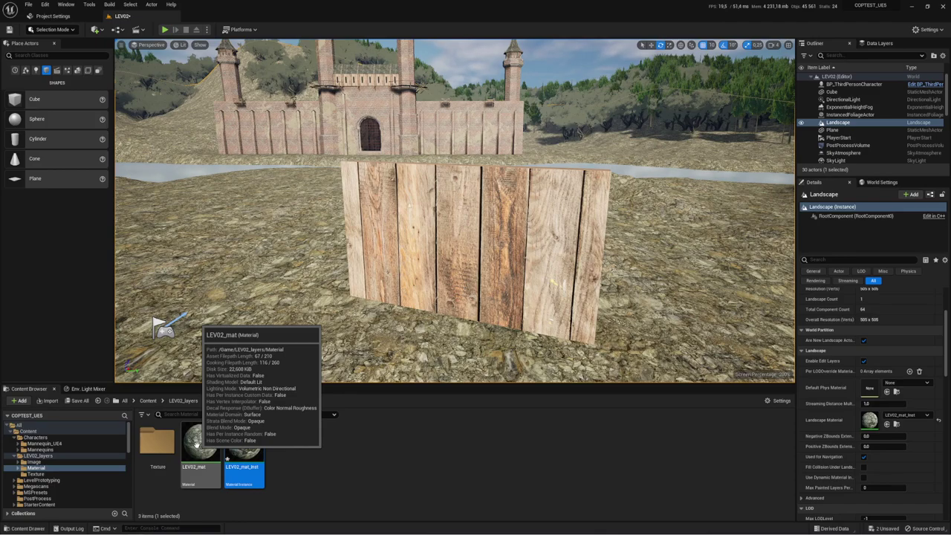
{"action": "double_click", "coordinate": [198, 444]}
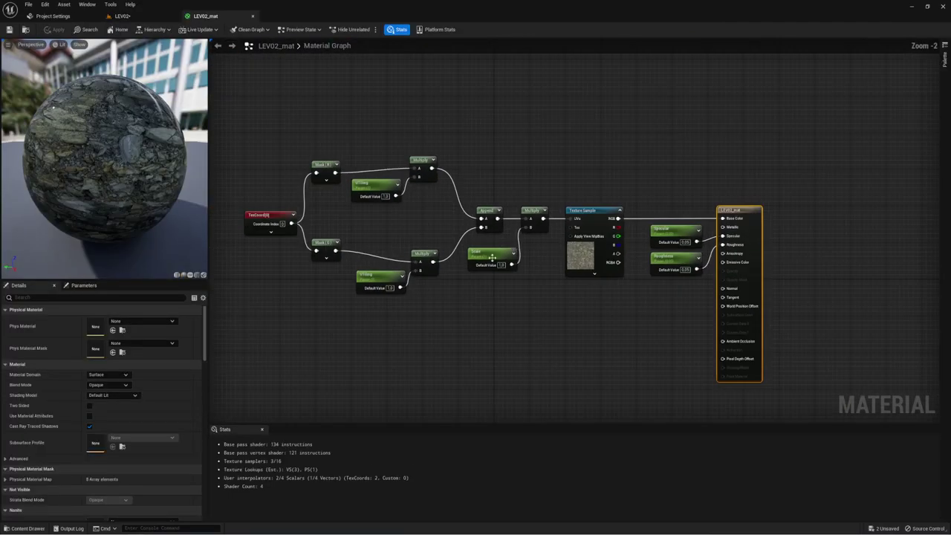
{"action": "left_click_drag", "start_coordinate": [335, 142], "coordinate": [609, 307]}
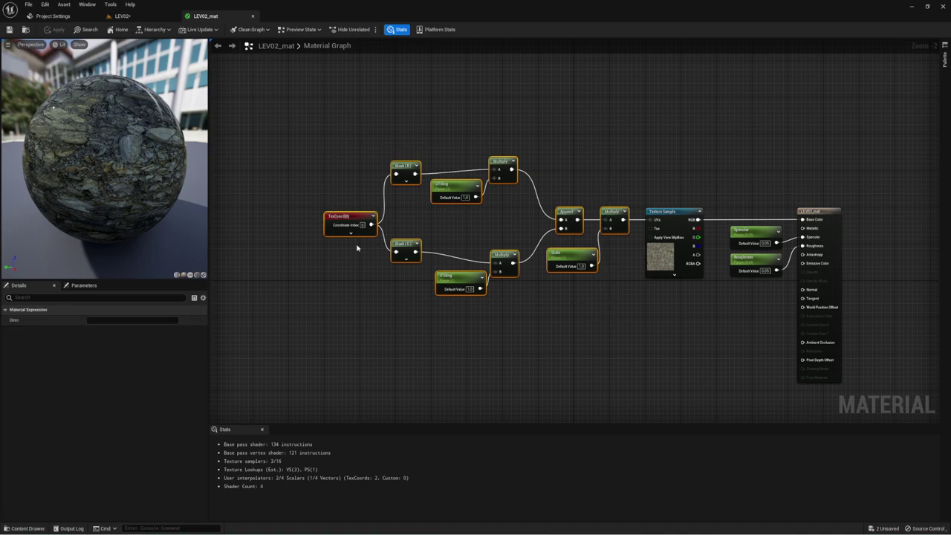
{"action": "right_click", "coordinate": [615, 219]}
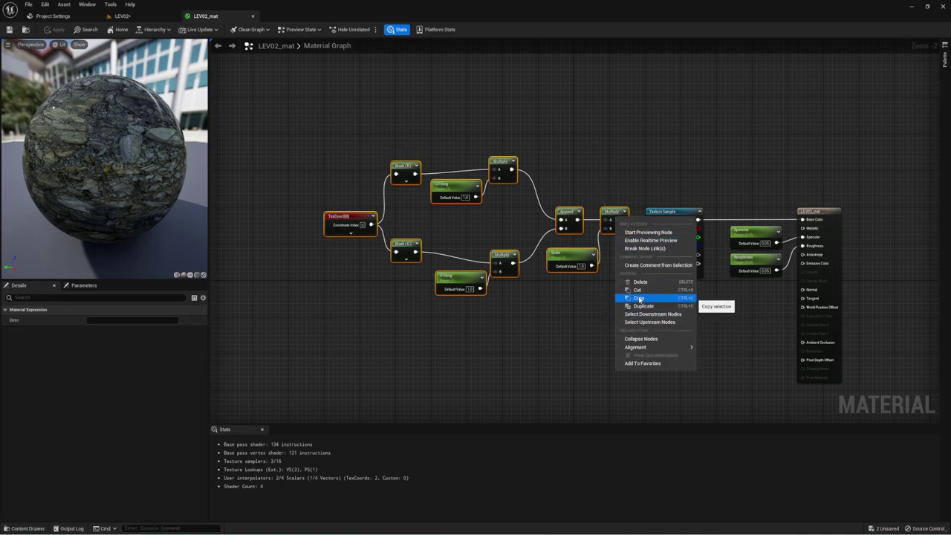
{"action": "left_click", "coordinate": [638, 304]}
{"action": "left_click", "coordinate": [121, 16]}
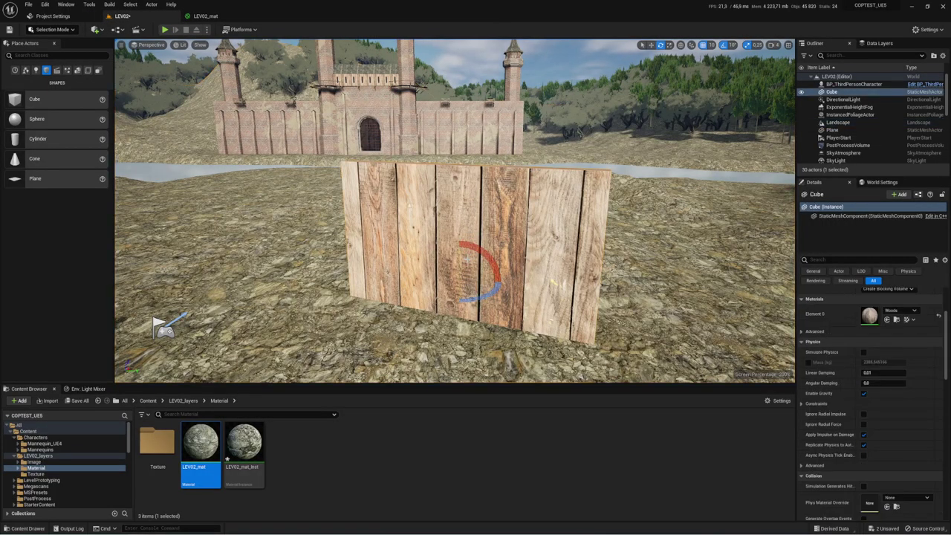
- Open the Woods material from the Texture folder and locate its UV tiling nodes
{"action": "right_click_drag", "start_coordinate": [465, 259], "coordinate": [453, 245]}
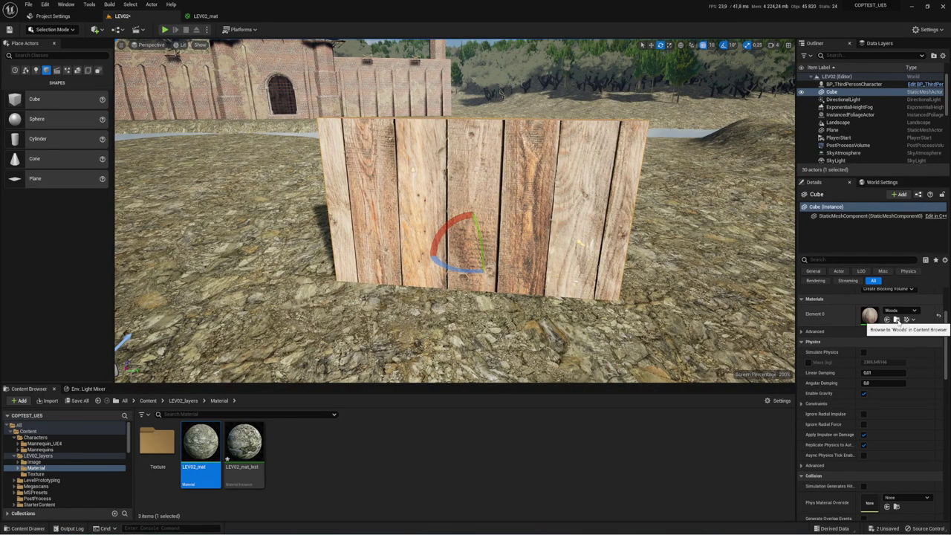
{"action": "double_click", "coordinate": [157, 453]}
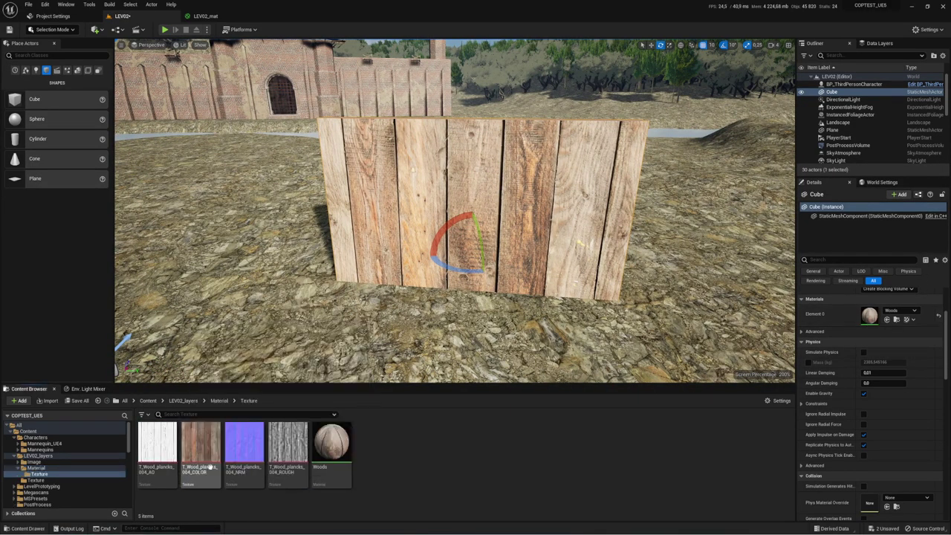
{"action": "double_click", "coordinate": [331, 444]}
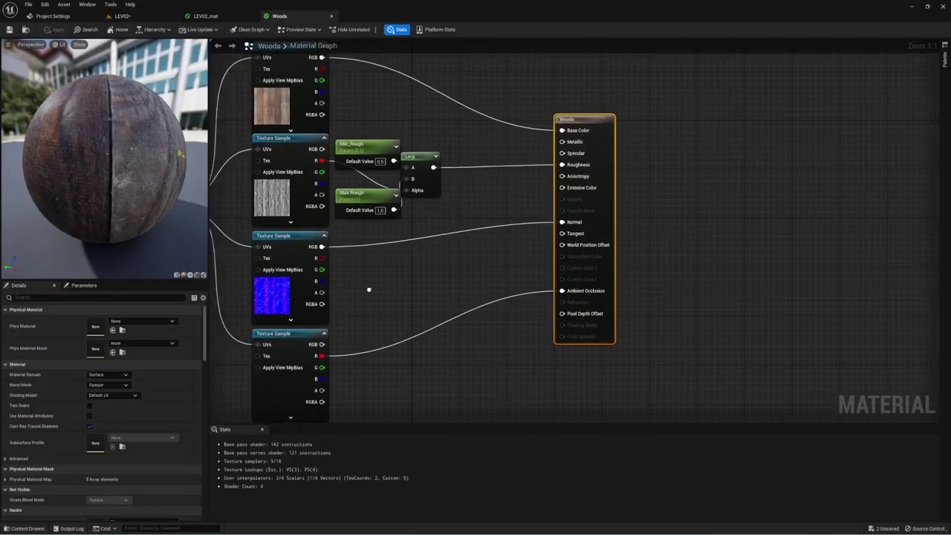
{"action": "scroll", "coordinate": [369, 289], "scroll_direction": "down", "scroll_amount": 4}
{"action": "right_click_drag", "start_coordinate": [569, 285], "coordinate": [628, 278]}
{"action": "scroll", "coordinate": [422, 176], "scroll_direction": "up", "scroll_amount": 3}
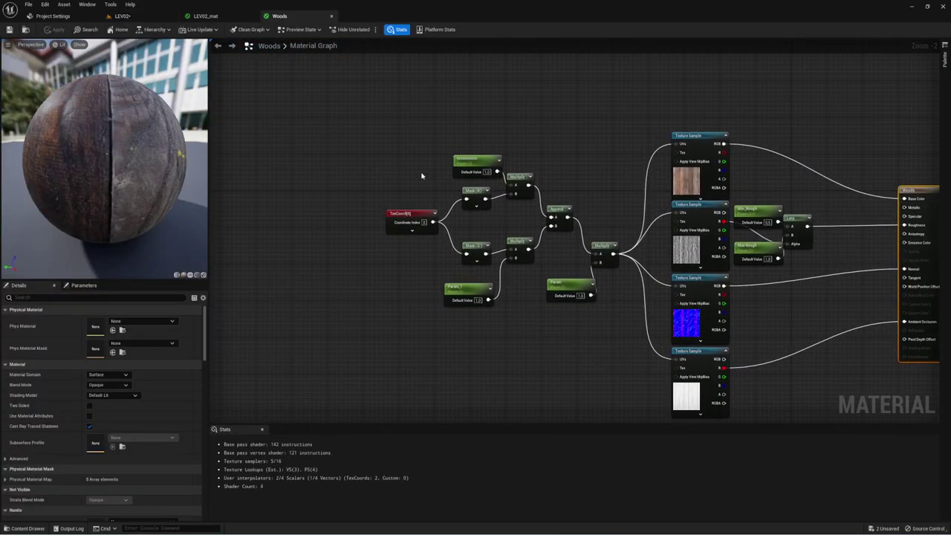
{"action": "left_click_drag", "start_coordinate": [358, 120], "coordinate": [629, 341]}
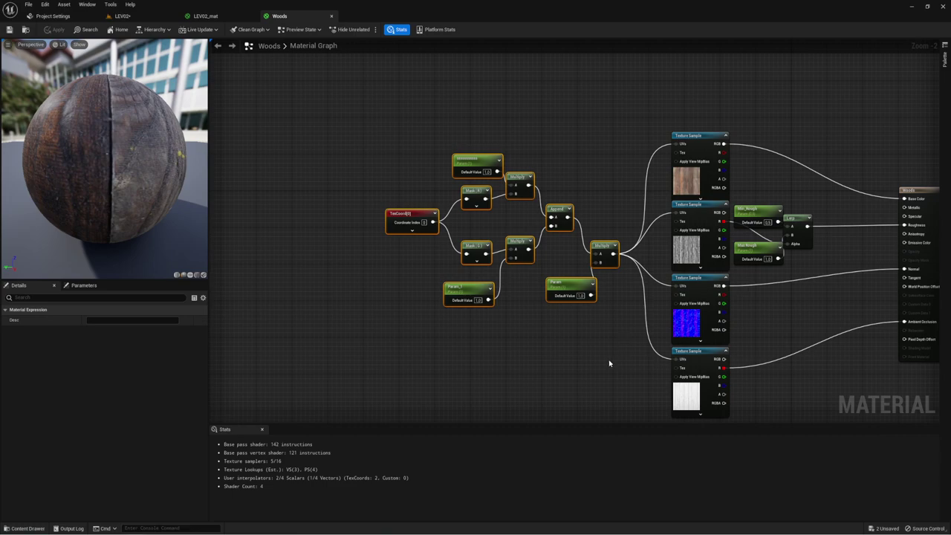
{"action": "scroll", "coordinate": [610, 363], "scroll_direction": "up", "scroll_amount": 2}
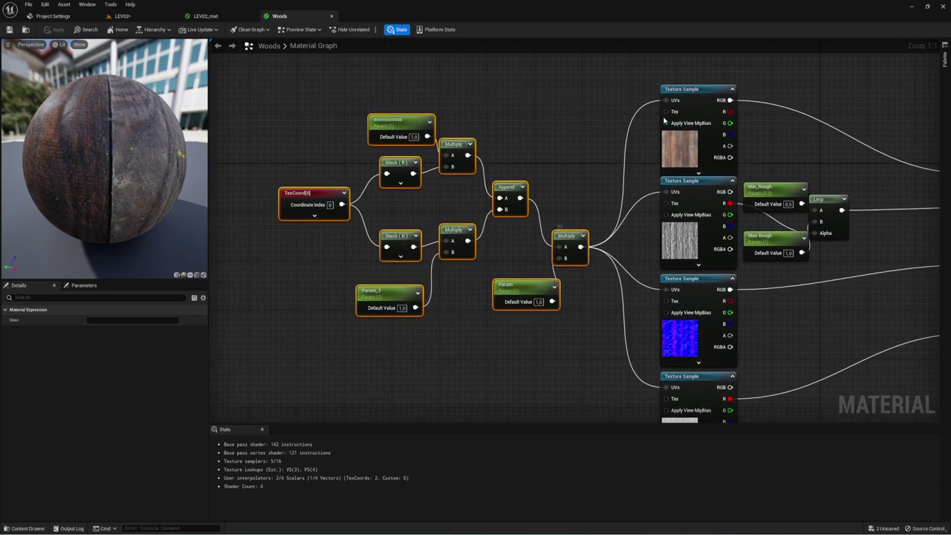
{"action": "right_click_drag", "start_coordinate": [789, 146], "coordinate": [710, 125]}
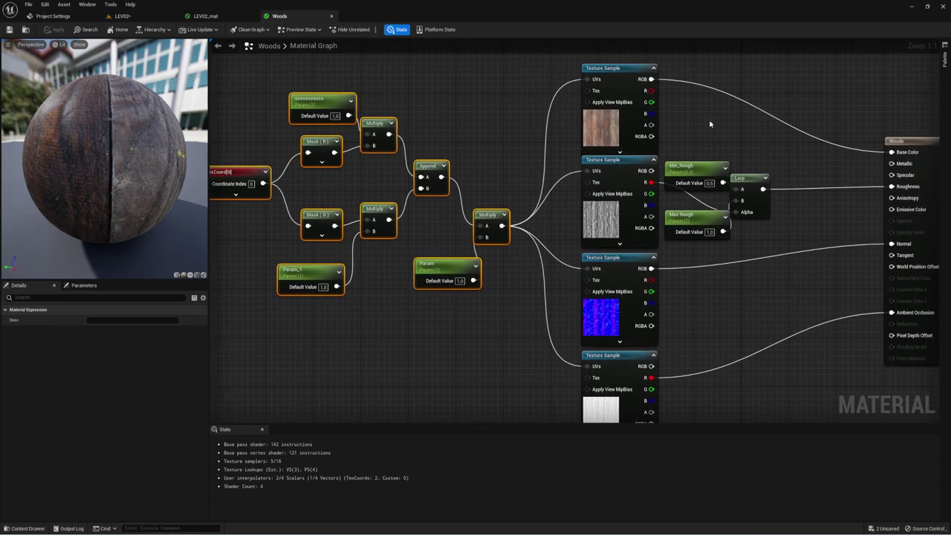
- Inspect the COLOR, ROUGH, NRM and AO texture samples and the tiling nodes feeding them
{"action": "left_click", "coordinate": [632, 69]}
{"action": "right_click_drag", "start_coordinate": [632, 179], "coordinate": [556, 176]}
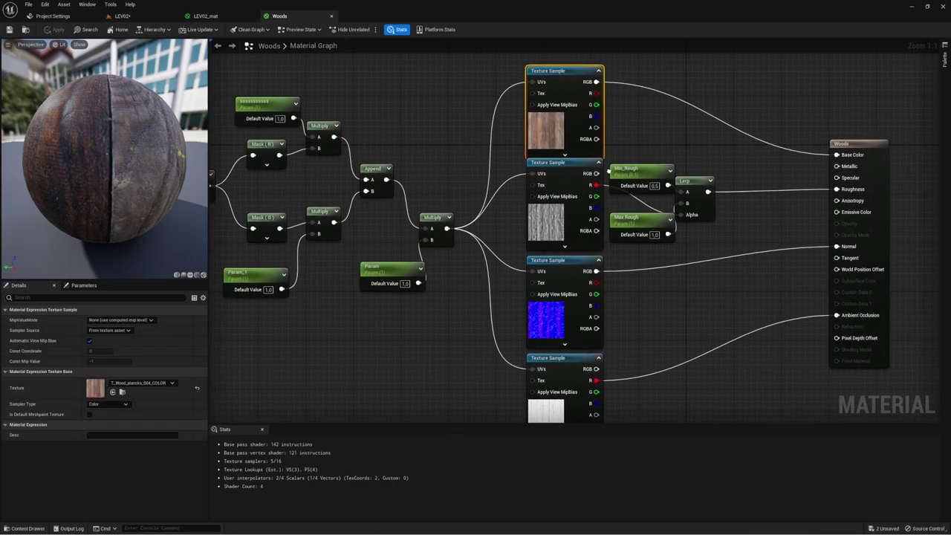
{"action": "left_click", "coordinate": [557, 176]}
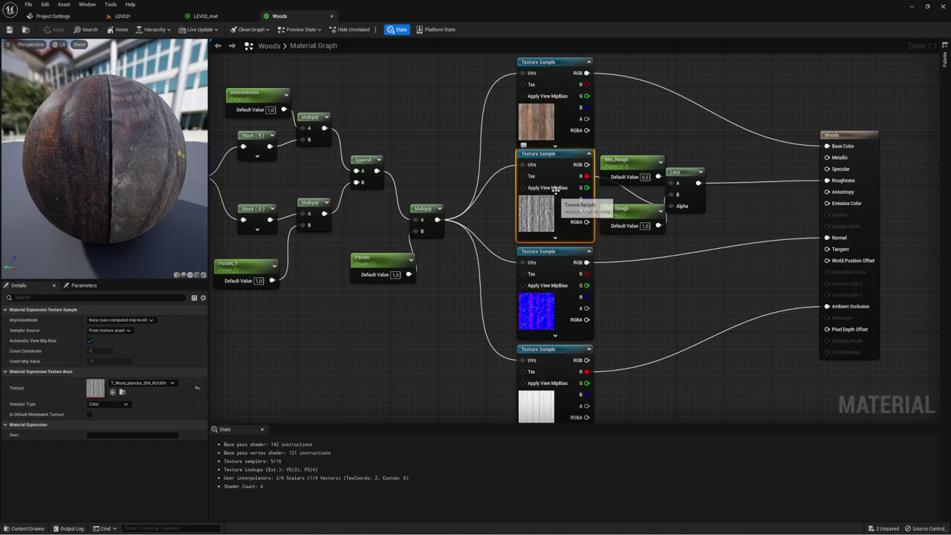
{"action": "right_click_drag", "start_coordinate": [577, 321], "coordinate": [576, 240]}
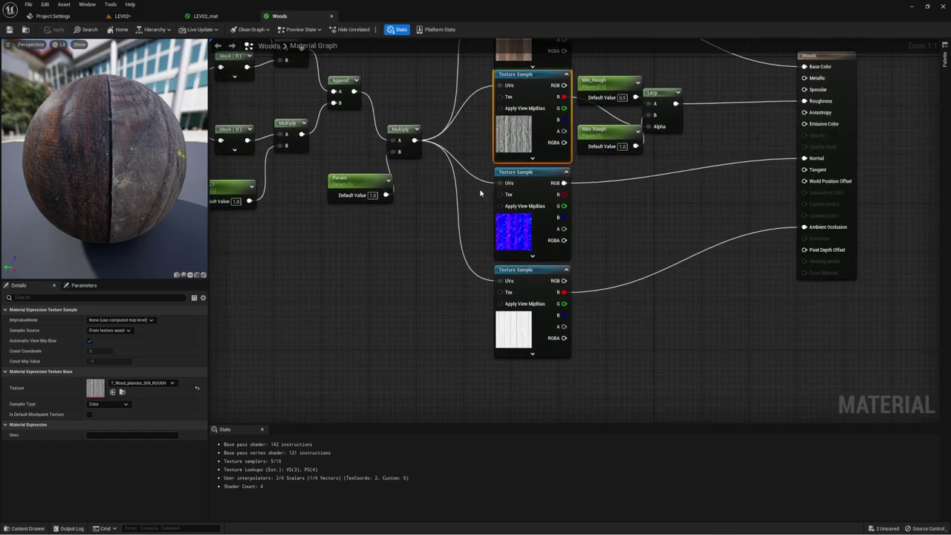
{"action": "left_click_drag", "start_coordinate": [481, 192], "coordinate": [657, 241]}
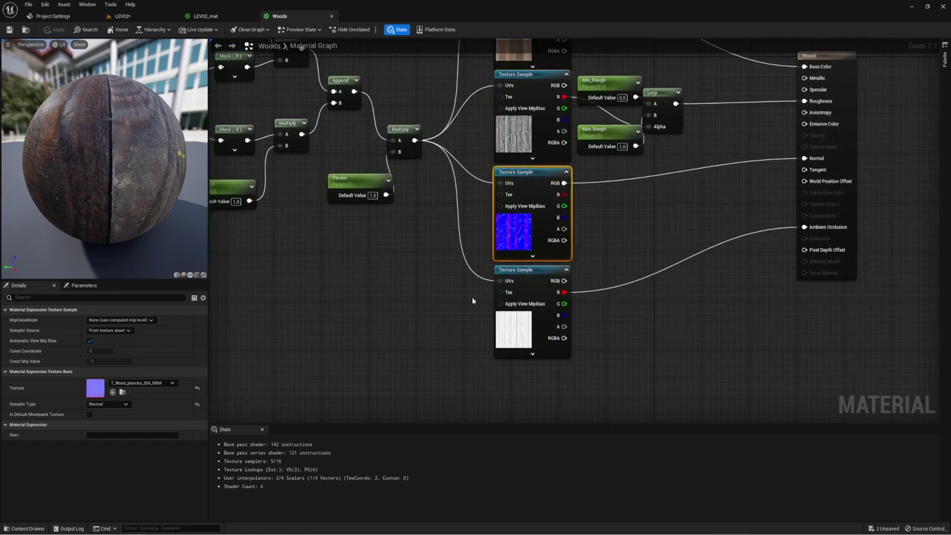
{"action": "left_click_drag", "start_coordinate": [464, 298], "coordinate": [613, 360]}
{"action": "right_click_drag", "start_coordinate": [423, 240], "coordinate": [540, 320]}
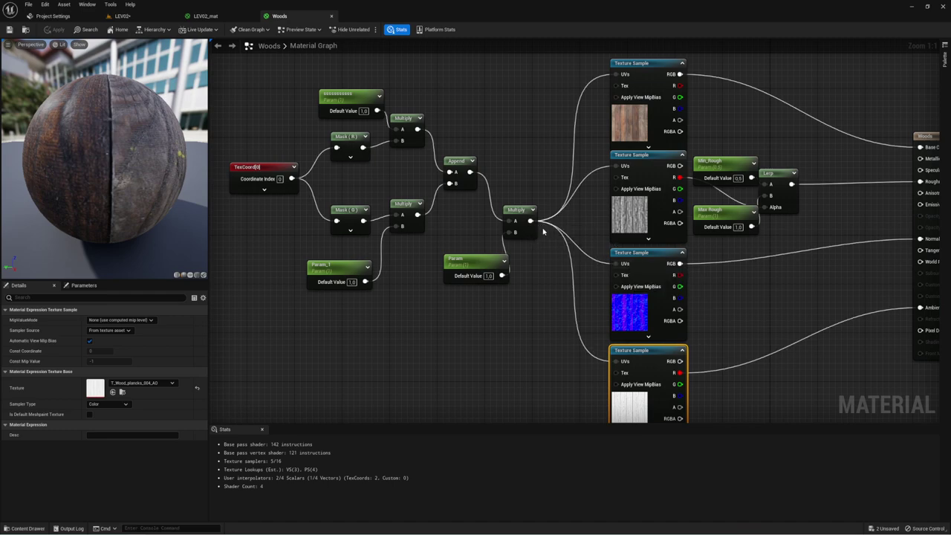
{"action": "mouse_move", "coordinate": [543, 233]}
{"action": "right_mouse_down"}
{"action": "mouse_move", "coordinate": [610, 248]}
{"action": "mouse_move", "coordinate": [618, 337]}
{"action": "mouse_move", "coordinate": [516, 298]}
{"action": "mouse_move", "coordinate": [519, 347]}
{"action": "right_mouse_up"}
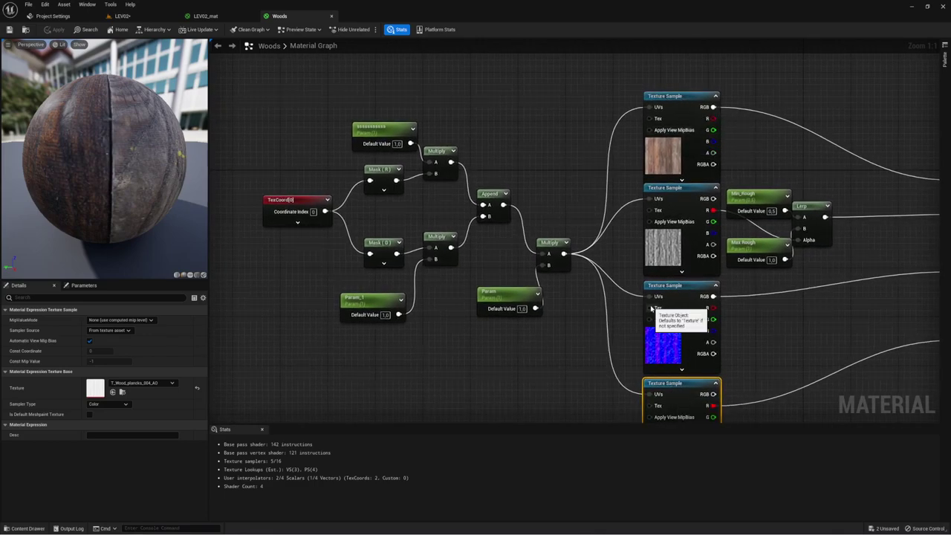
{"action": "mouse_move", "coordinate": [568, 298]}
{"action": "right_mouse_down"}
{"action": "mouse_move", "coordinate": [652, 317]}
{"action": "mouse_move", "coordinate": [645, 316]}
{"action": "right_mouse_up"}
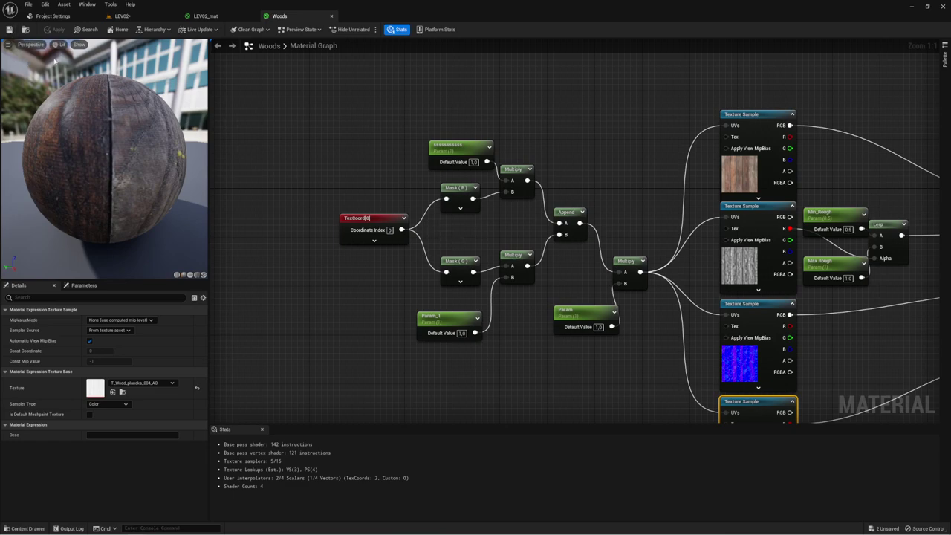
- Create Woods_Inst from the Woods material and apply it to the wooden wall cube
{"action": "left_click", "coordinate": [141, 15]}
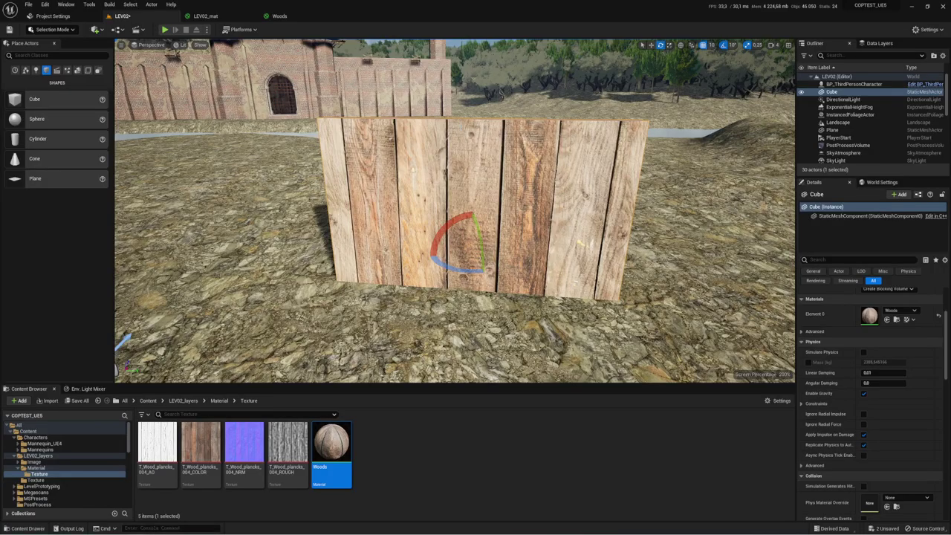
{"action": "right_click", "coordinate": [343, 445]}
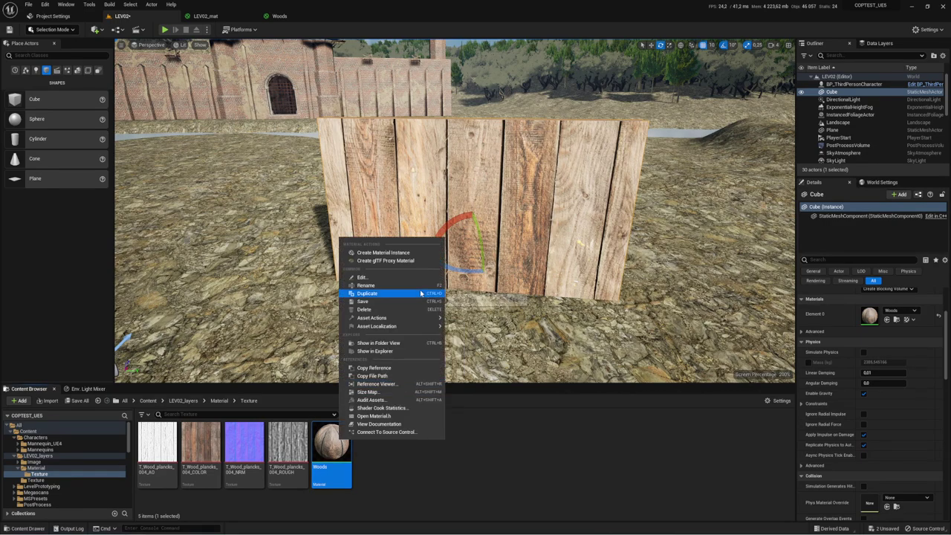
{"action": "left_click", "coordinate": [402, 253]}
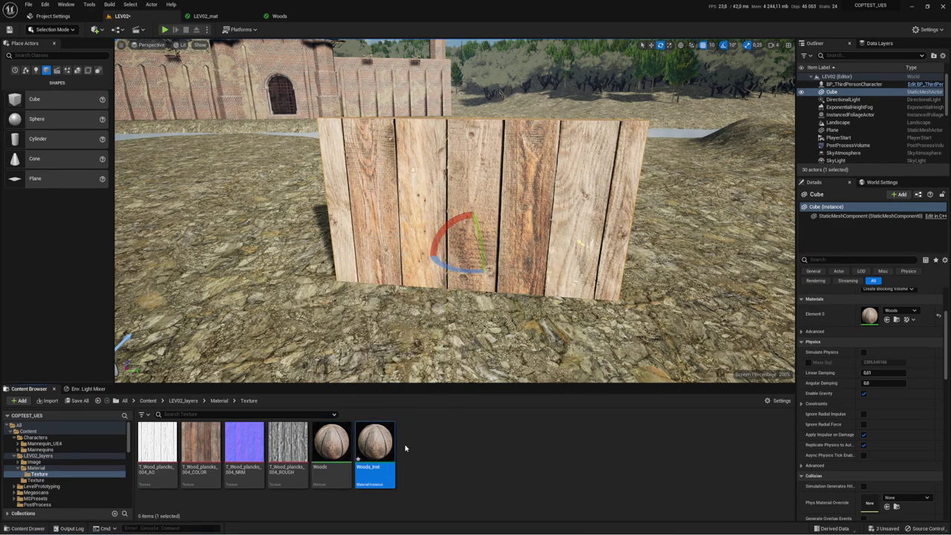
{"action": "left_click_drag", "start_coordinate": [375, 446], "coordinate": [515, 222]}
- Enable the Max Rough, Min Rough, Param, Param_1 and last scalar overrides in Woods_Inst
{"action": "mouse_move", "coordinate": [273, 80]}
{"action": "left_mouse_down"}
{"action": "mouse_move", "coordinate": [156, 63]}
{"action": "mouse_move", "coordinate": [167, 61]}
{"action": "left_mouse_up"}
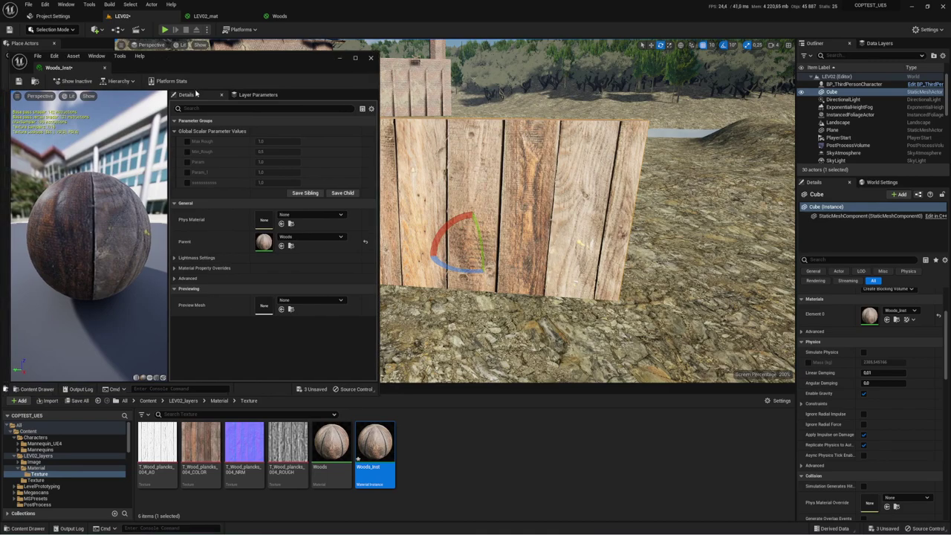
{"action": "left_click", "coordinate": [186, 141]}
{"action": "left_click", "coordinate": [187, 152]}
{"action": "left_click", "coordinate": [187, 162]}
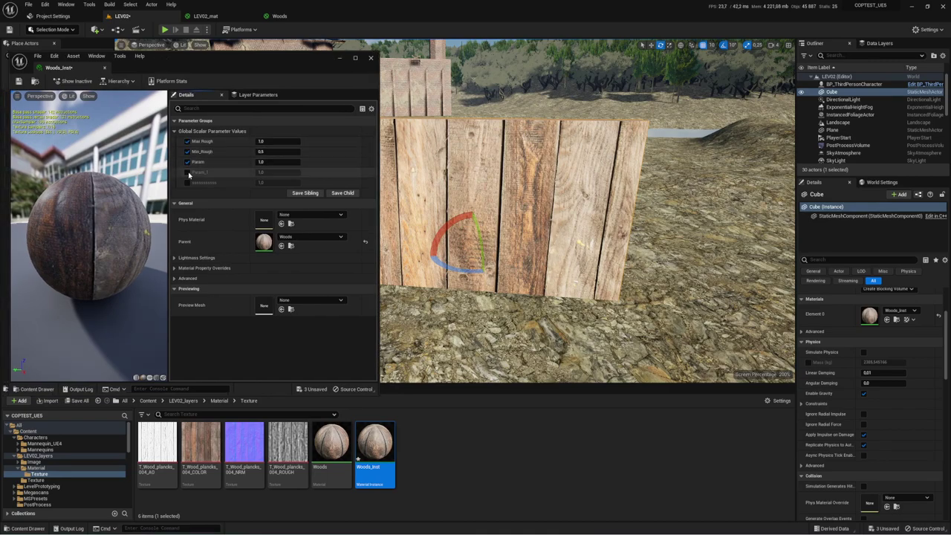
{"action": "left_click", "coordinate": [188, 173]}
{"action": "left_click", "coordinate": [187, 183]}
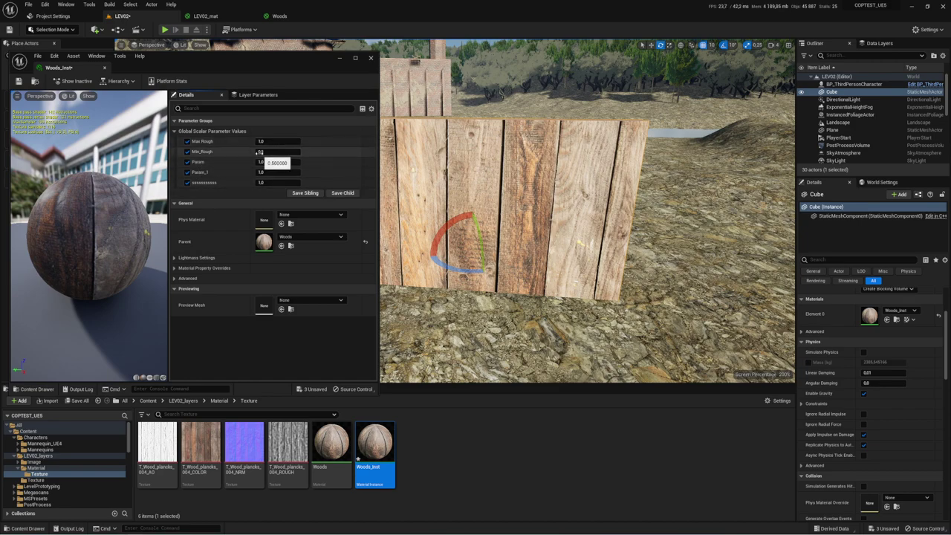
{"action": "key", "text": "f"}
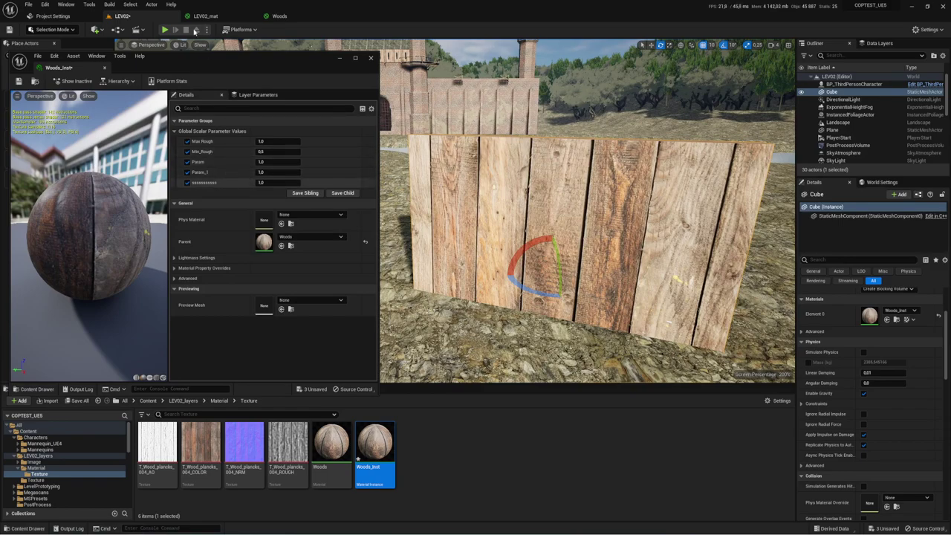
- Check the Woods tiling parameter nodes, save the material with Ctrl+S, and return to LEV02
{"action": "left_click", "coordinate": [273, 17]}
{"action": "right_click_drag", "start_coordinate": [414, 158], "coordinate": [530, 151]}
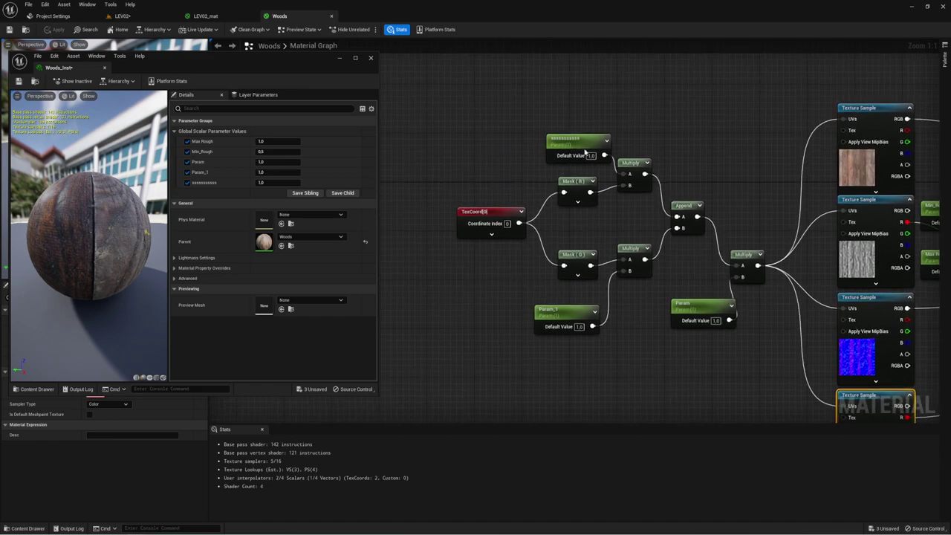
{"action": "left_click", "coordinate": [574, 140]}
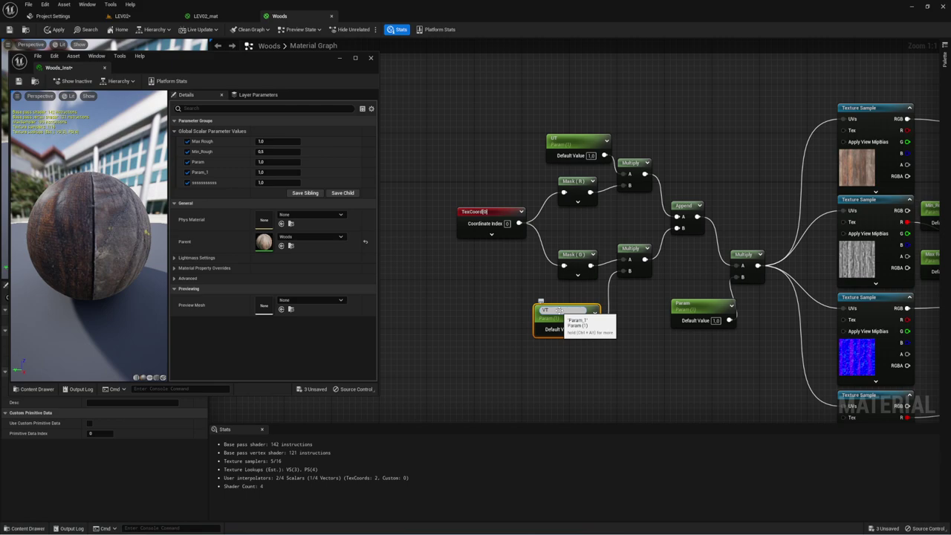
{"action": "left_click", "coordinate": [685, 305]}
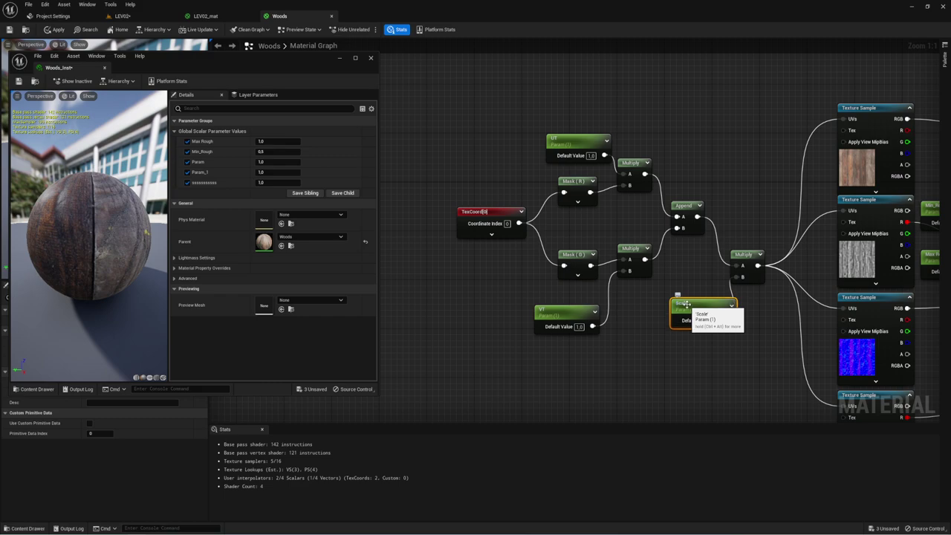
{"action": "right_click_drag", "start_coordinate": [684, 305], "coordinate": [428, 316]}
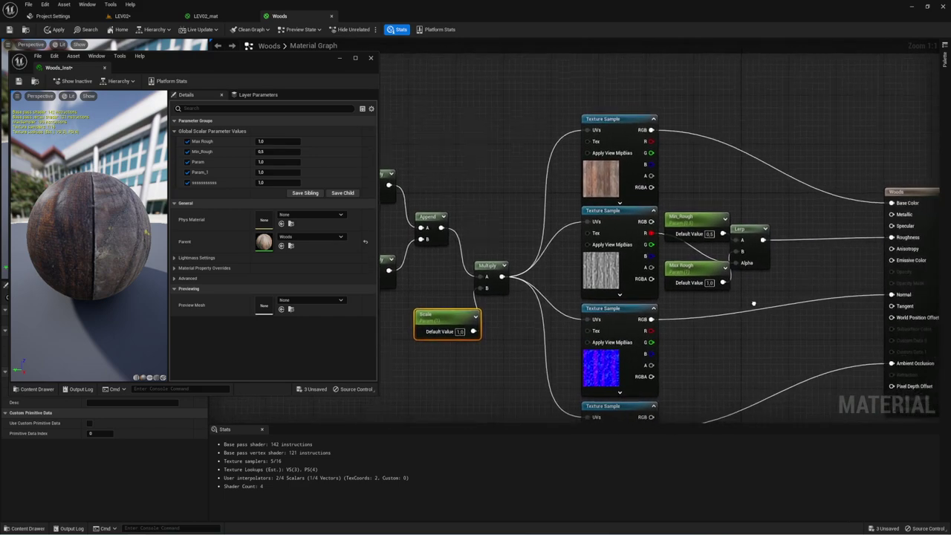
{"action": "right_click_drag", "start_coordinate": [754, 303], "coordinate": [691, 303]}
{"action": "right_click_drag", "start_coordinate": [446, 298], "coordinate": [580, 297]}
{"action": "right_click_drag", "start_coordinate": [448, 318], "coordinate": [664, 294]}
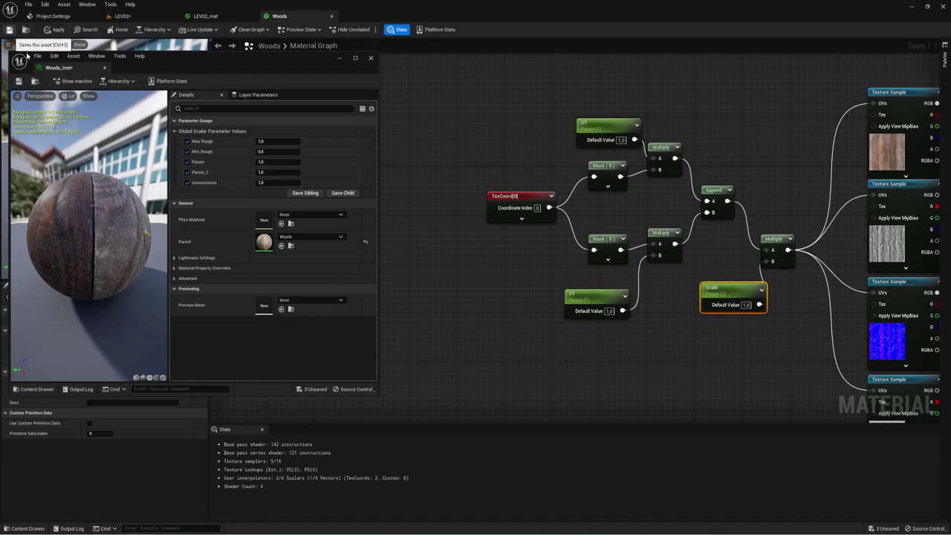
{"action": "key", "text": "ctrl+s"}
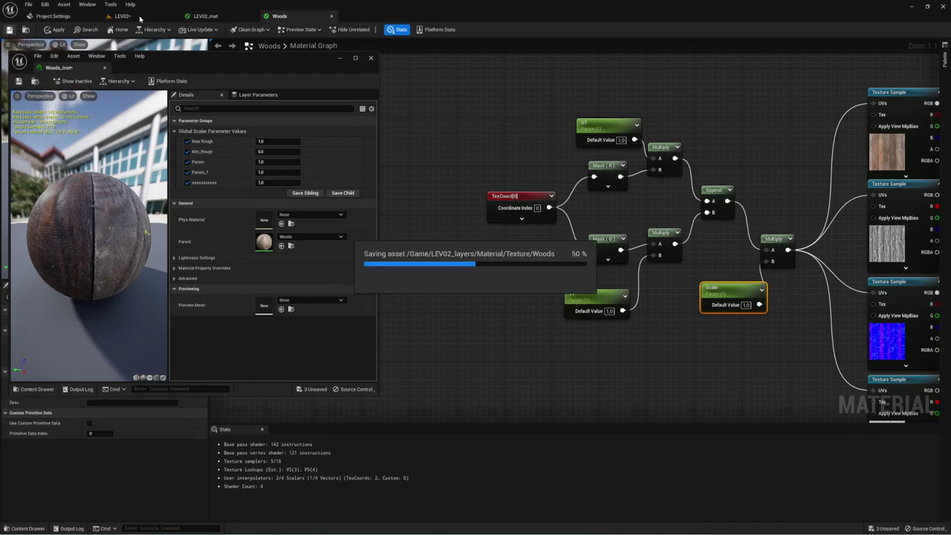
{"action": "left_click", "coordinate": [140, 17]}
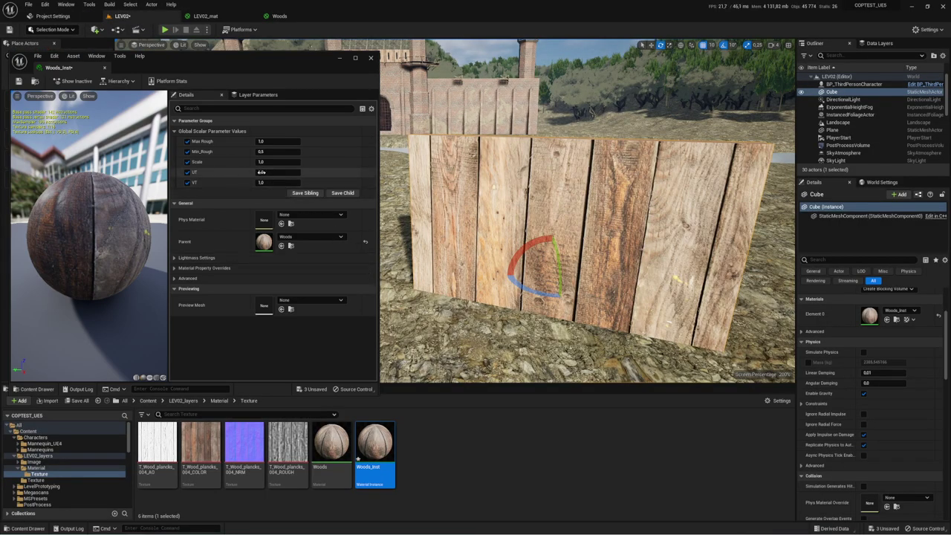
- Raise Woods_Inst UT to about 5.66 and VT to 3.40, then place the mannequin before the wall
{"action": "mouse_move", "coordinate": [261, 171]}
{"action": "left_mouse_down"}
{"action": "mouse_move", "coordinate": [312, 171]}
{"action": "mouse_move", "coordinate": [269, 182]}
{"action": "mouse_move", "coordinate": [305, 182]}
{"action": "mouse_move", "coordinate": [255, 170]}
{"action": "mouse_move", "coordinate": [301, 171]}
{"action": "left_mouse_up"}
{"action": "mouse_move", "coordinate": [564, 259]}
{"action": "right_mouse_down"}
{"action": "mouse_move", "coordinate": [488, 259]}
{"action": "mouse_move", "coordinate": [494, 205]}
{"action": "right_mouse_up"}
{"action": "left_click", "coordinate": [444, 230]}
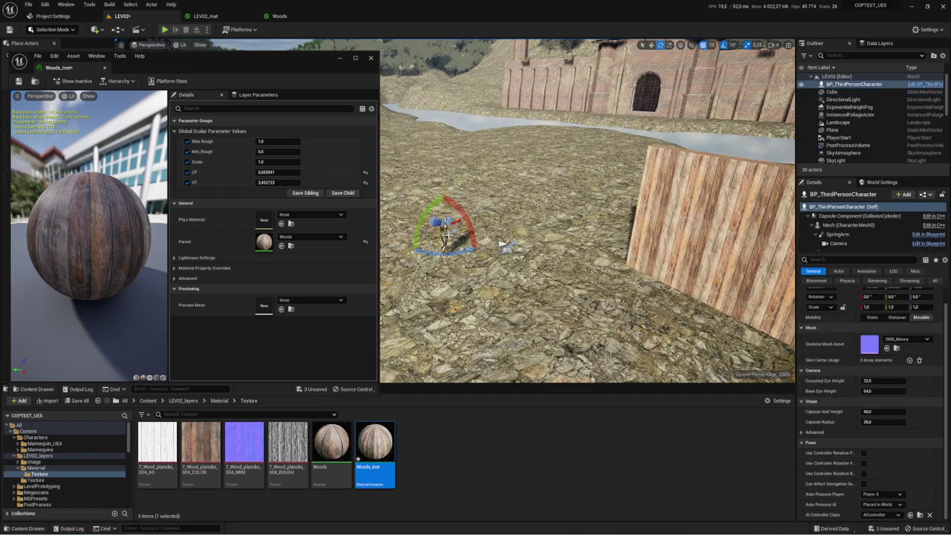
{"action": "left_click_drag", "start_coordinate": [446, 227], "coordinate": [509, 257]}
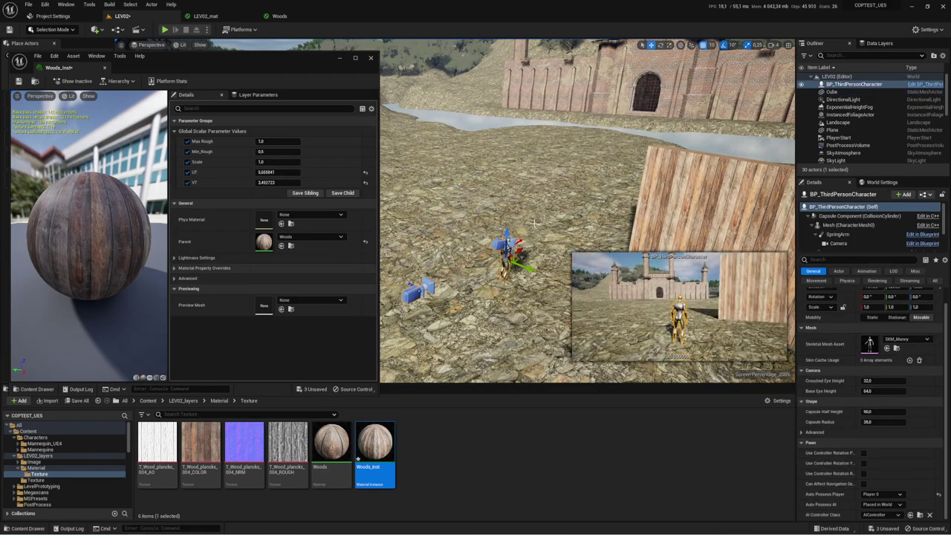
{"action": "right_click_drag", "start_coordinate": [509, 256], "coordinate": [565, 256]}
{"action": "right_click_drag", "start_coordinate": [520, 143], "coordinate": [529, 143]}
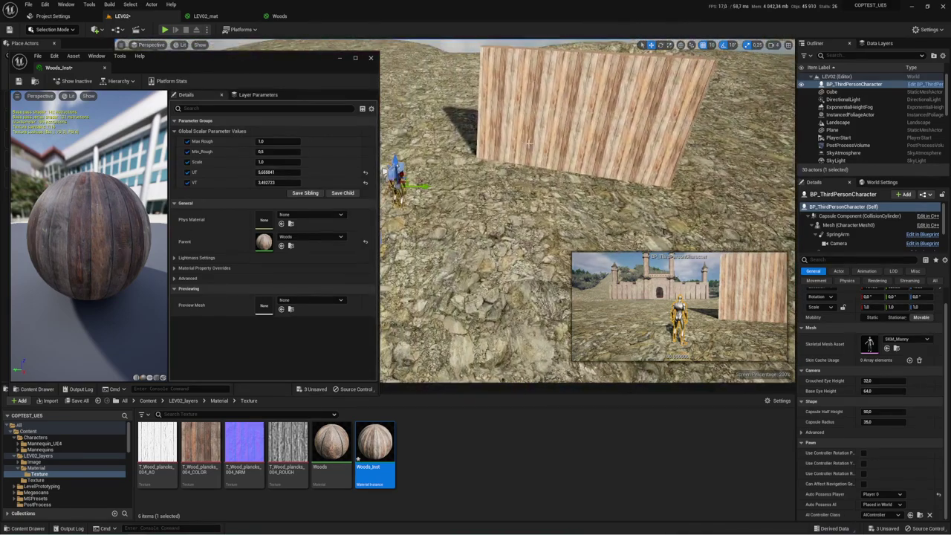
{"action": "left_click_drag", "start_coordinate": [420, 186], "coordinate": [656, 181]}
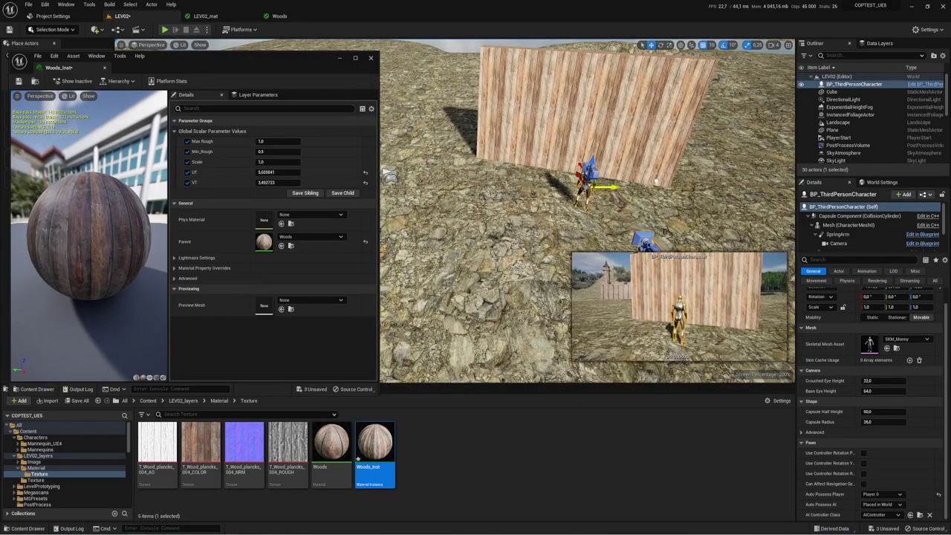
{"action": "left_click_drag", "start_coordinate": [587, 182], "coordinate": [576, 169]}
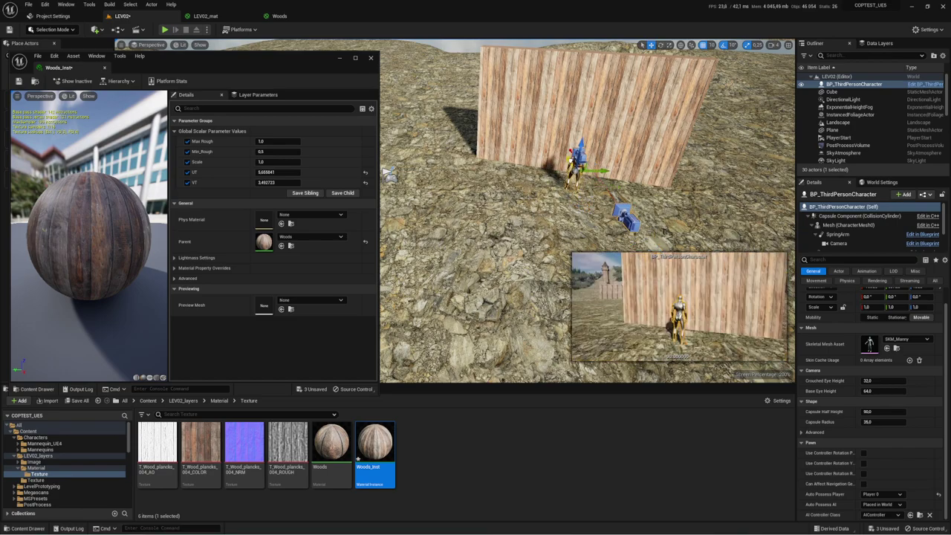
{"action": "left_click", "coordinate": [578, 110]}
- Sink the Cube into the terrain, rotate it diagonally, and cut its X scale to a thin 0.07
{"action": "left_click_drag", "start_coordinate": [575, 122], "coordinate": [548, 165]}
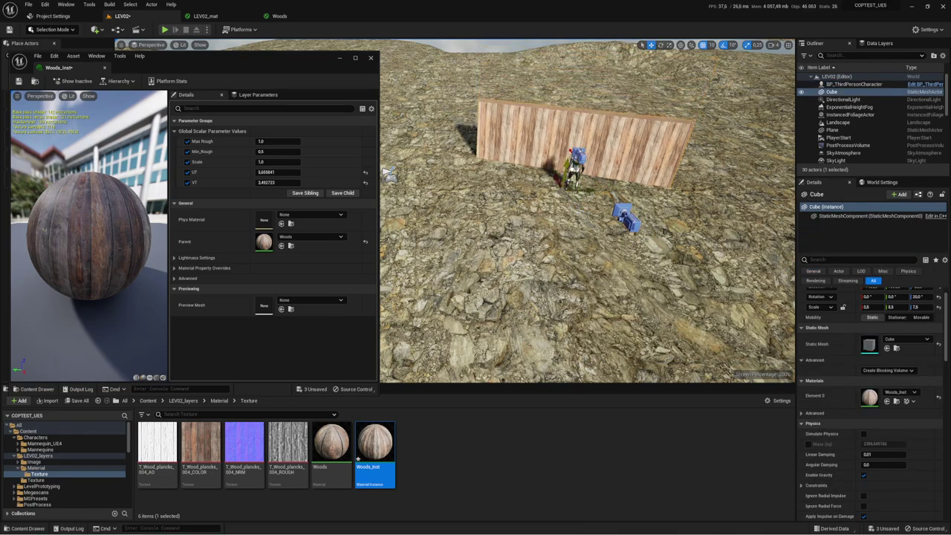
{"action": "right_click_drag", "start_coordinate": [548, 165], "coordinate": [480, 171]}
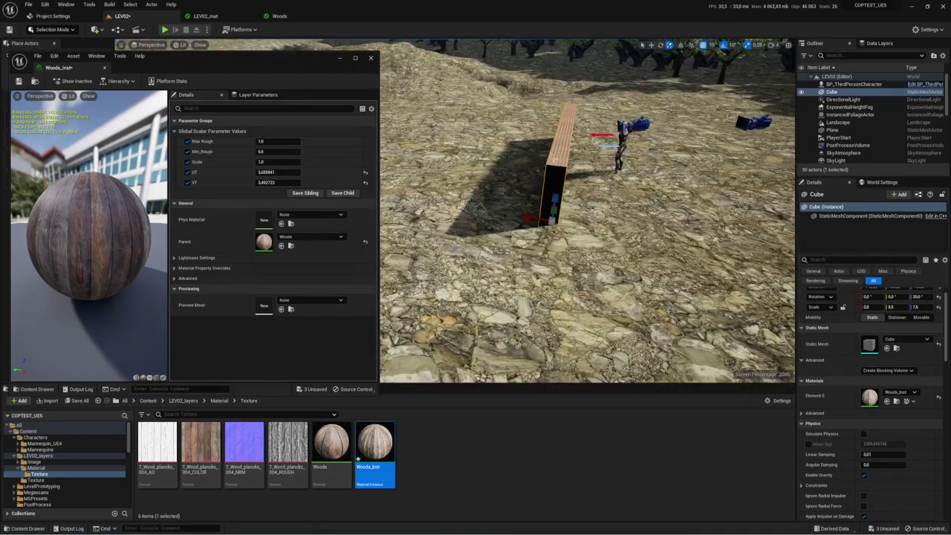
{"action": "key", "text": "ctrl+z"}
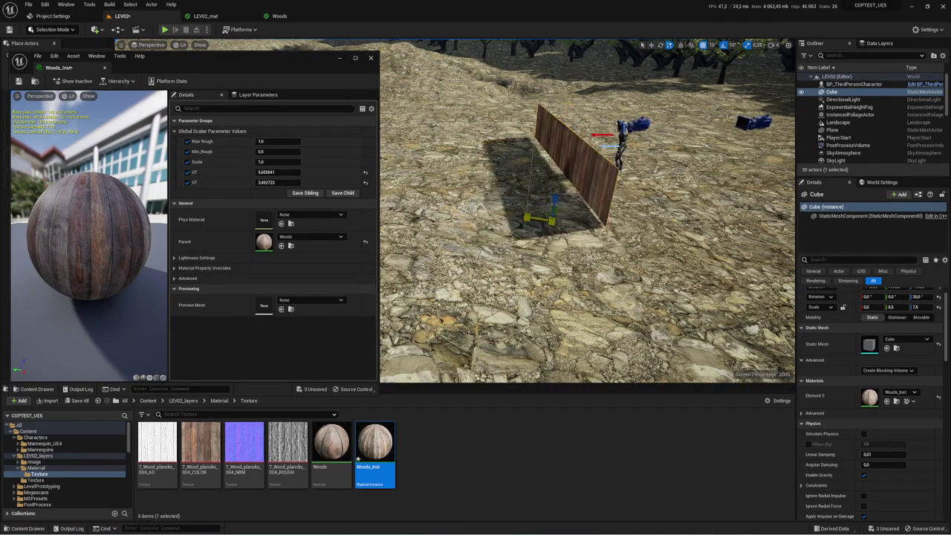
{"action": "type", "text": "5"}
{"action": "key", "text": "Return"}
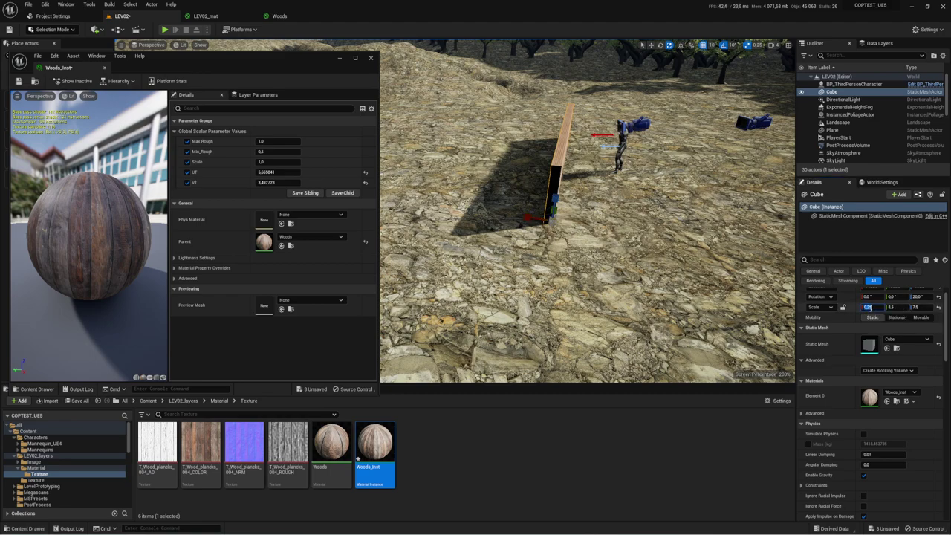
{"action": "type", "text": "0,02"}
{"action": "key", "text": "Return"}
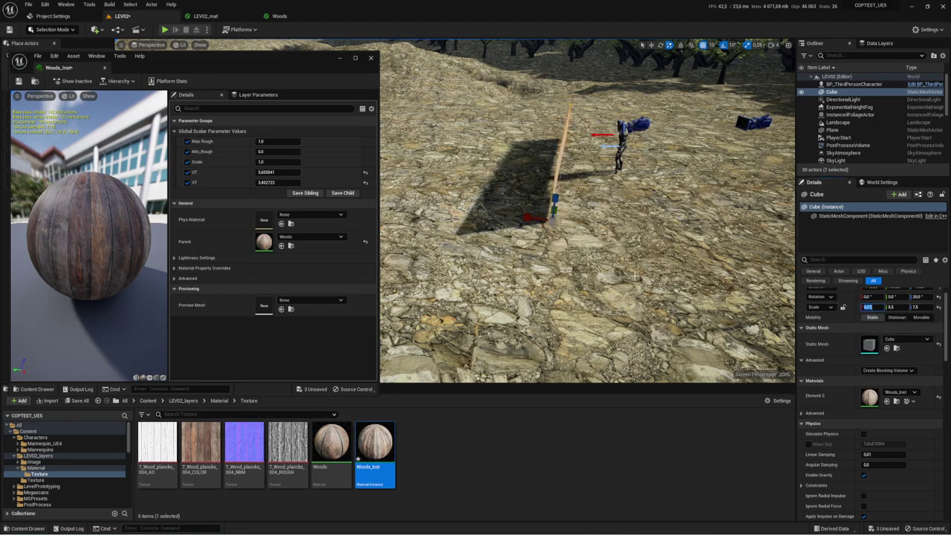
{"action": "mouse_move", "coordinate": [635, 276]}
{"action": "right_mouse_down"}
{"action": "mouse_move", "coordinate": [594, 283]}
{"action": "mouse_move", "coordinate": [587, 223]}
{"action": "mouse_move", "coordinate": [533, 291]}
{"action": "mouse_move", "coordinate": [520, 283]}
{"action": "right_mouse_up"}
{"action": "key", "text": "w"}
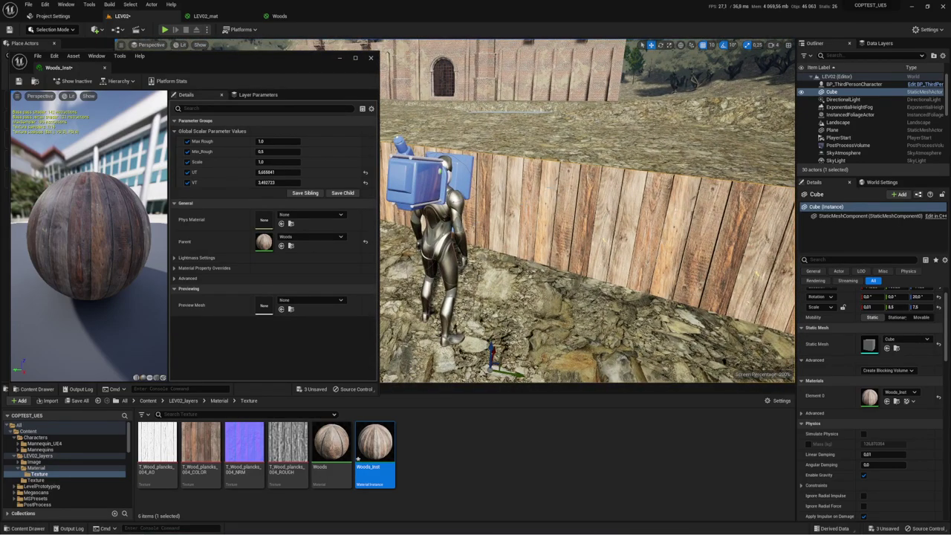
- Set Woods_Inst to UT 11.28, VT 3.07 and Scale 1.33 while checking the fence, then close it
{"action": "right_click_drag", "start_coordinate": [520, 282], "coordinate": [520, 282]}
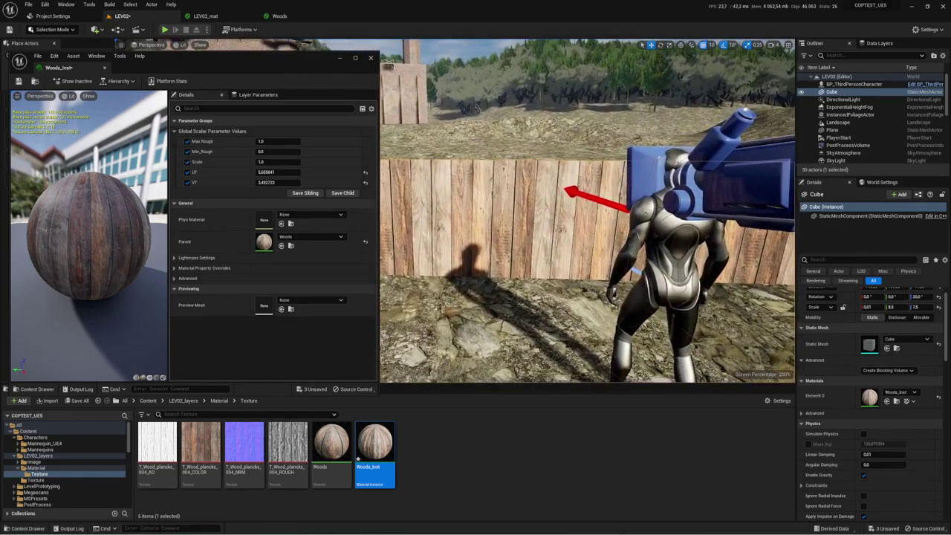
{"action": "mouse_move", "coordinate": [276, 172]}
{"action": "left_mouse_down"}
{"action": "mouse_move", "coordinate": [256, 172]}
{"action": "mouse_move", "coordinate": [298, 172]}
{"action": "mouse_move", "coordinate": [286, 185]}
{"action": "mouse_move", "coordinate": [264, 183]}
{"action": "mouse_move", "coordinate": [279, 182]}
{"action": "mouse_move", "coordinate": [278, 161]}
{"action": "left_mouse_up"}
{"action": "right_click_drag", "start_coordinate": [587, 223], "coordinate": [368, 193]}
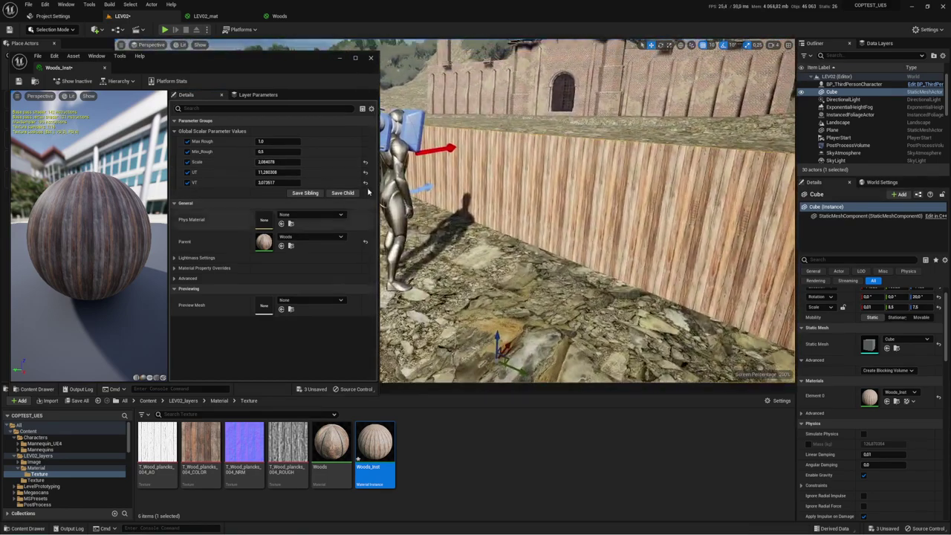
{"action": "right_click_drag", "start_coordinate": [475, 199], "coordinate": [476, 199]}
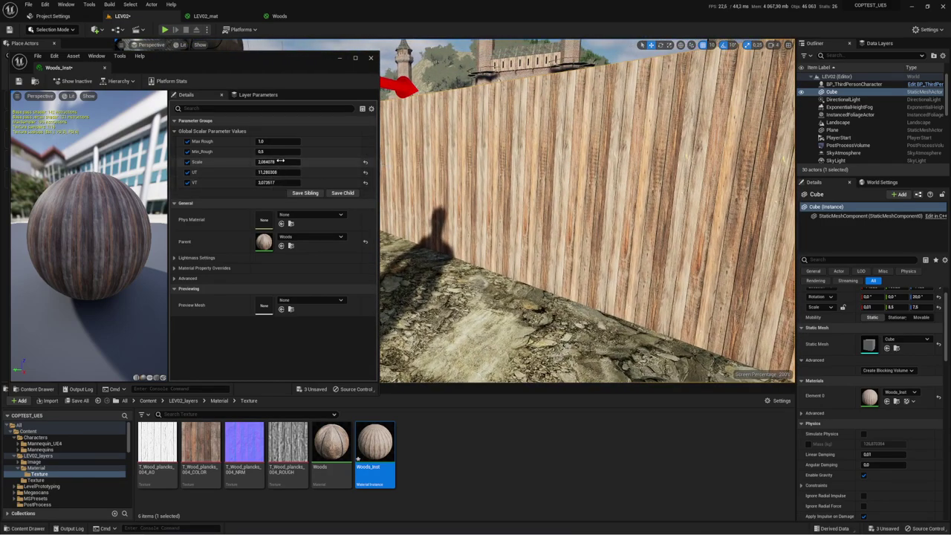
{"action": "mouse_move", "coordinate": [280, 161]}
{"action": "left_mouse_down"}
{"action": "mouse_move", "coordinate": [320, 161]}
{"action": "mouse_move", "coordinate": [246, 162]}
{"action": "left_mouse_up"}
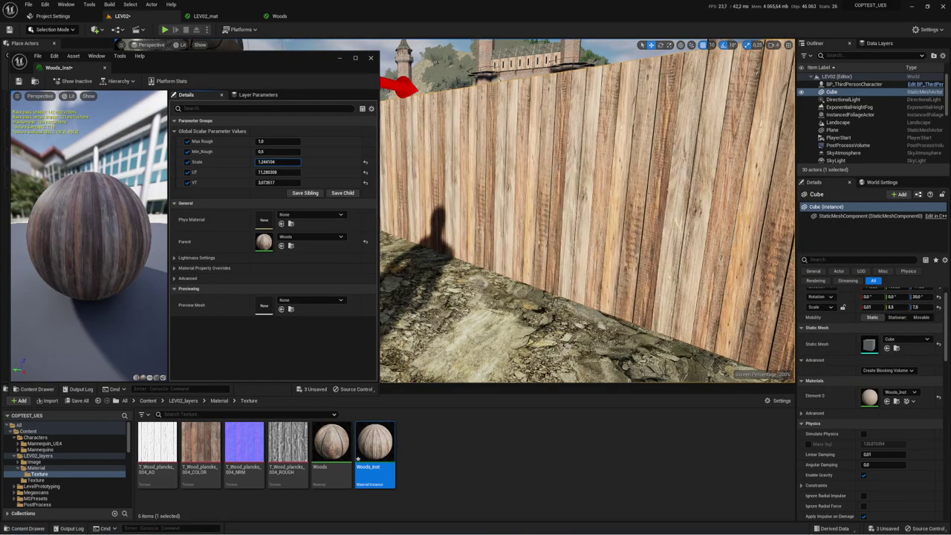
{"action": "left_click_drag", "start_coordinate": [280, 161], "coordinate": [286, 161]}
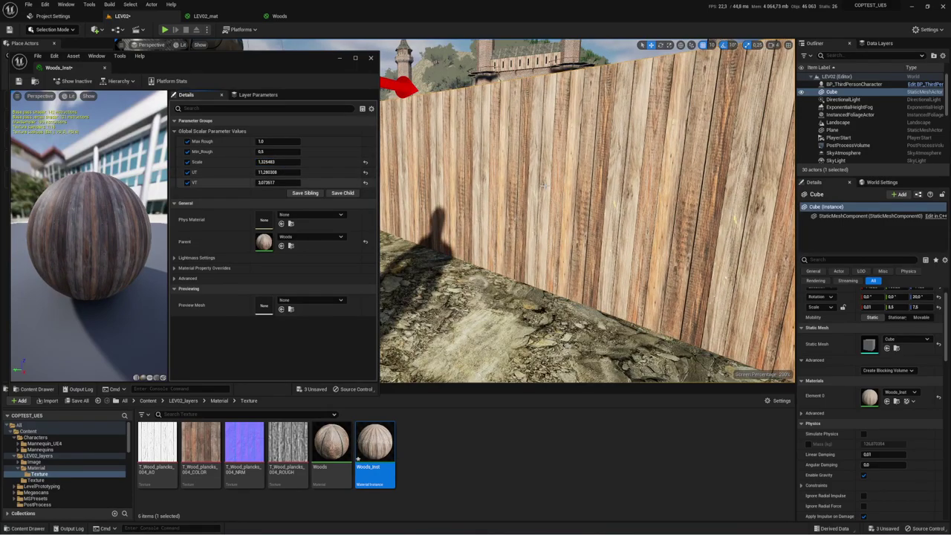
{"action": "right_click_drag", "start_coordinate": [587, 223], "coordinate": [521, 223]}
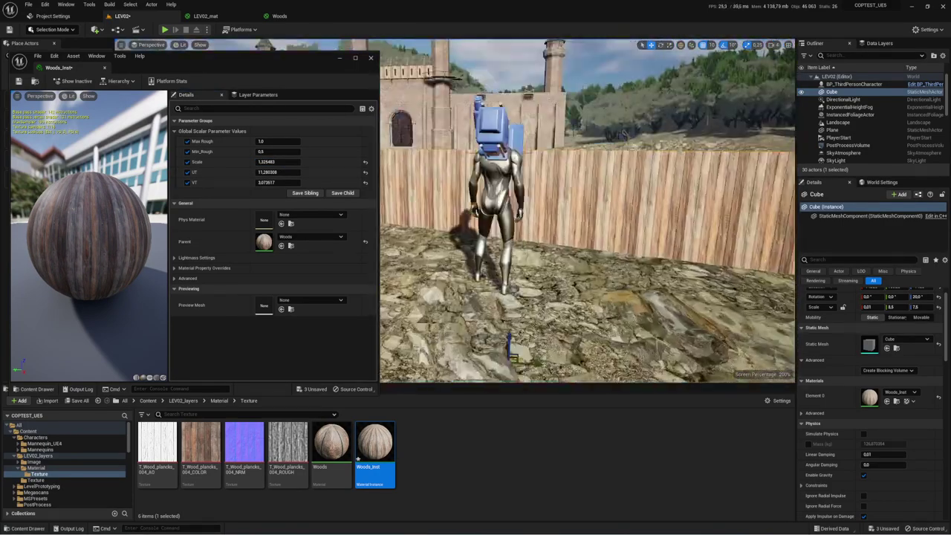
{"action": "right_click_drag", "start_coordinate": [587, 223], "coordinate": [550, 223]}
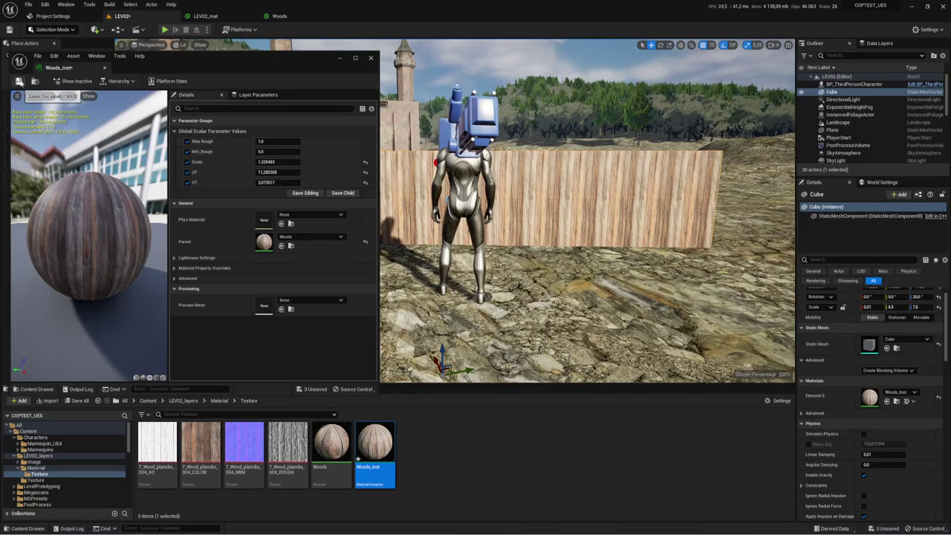
{"action": "left_click", "coordinate": [106, 69]}
{"action": "mouse_move", "coordinate": [587, 223]}
{"action": "right_mouse_down"}
{"action": "mouse_move", "coordinate": [520, 223]}
{"action": "mouse_move", "coordinate": [484, 208]}
{"action": "mouse_move", "coordinate": [480, 215]}
{"action": "right_mouse_up"}
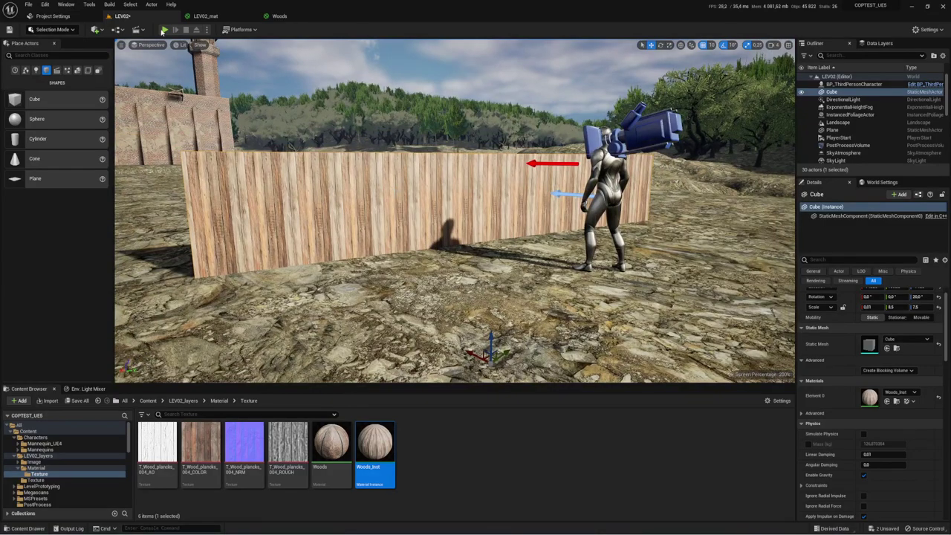
- Start a Play-in-Editor session of LEV02 and walk the mannequin up to and along the wood fence
{"action": "left_click", "coordinate": [165, 30]}
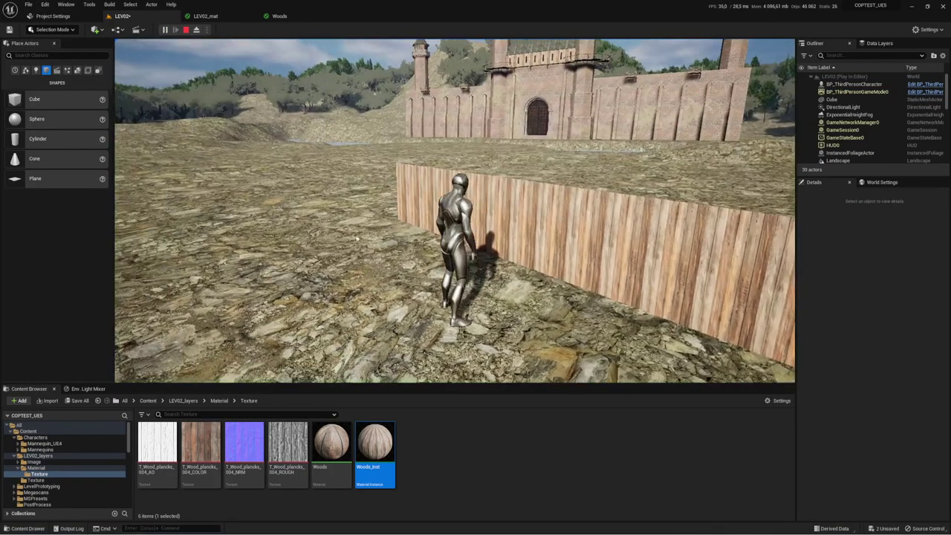
{"action": "key", "text": "w"}
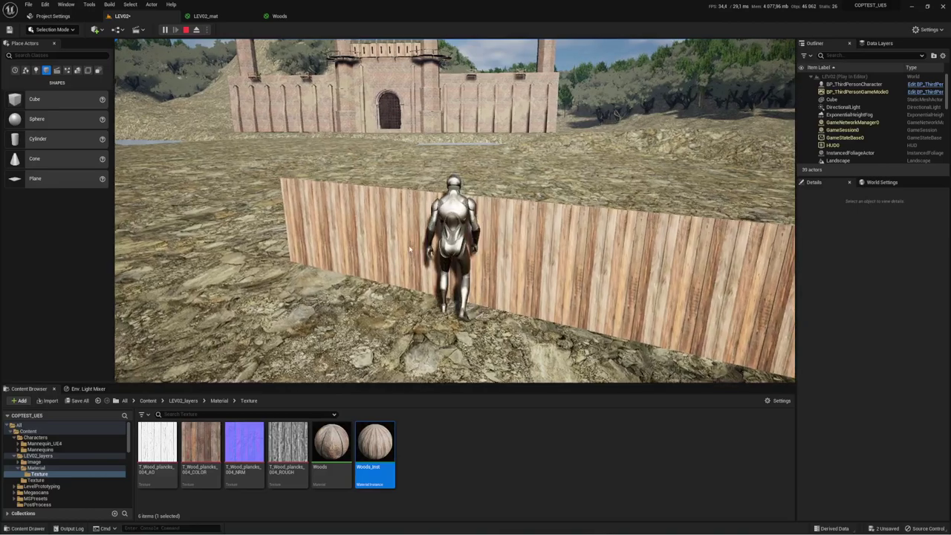
{"action": "left_click_drag", "start_coordinate": [409, 245], "coordinate": [503, 228]}
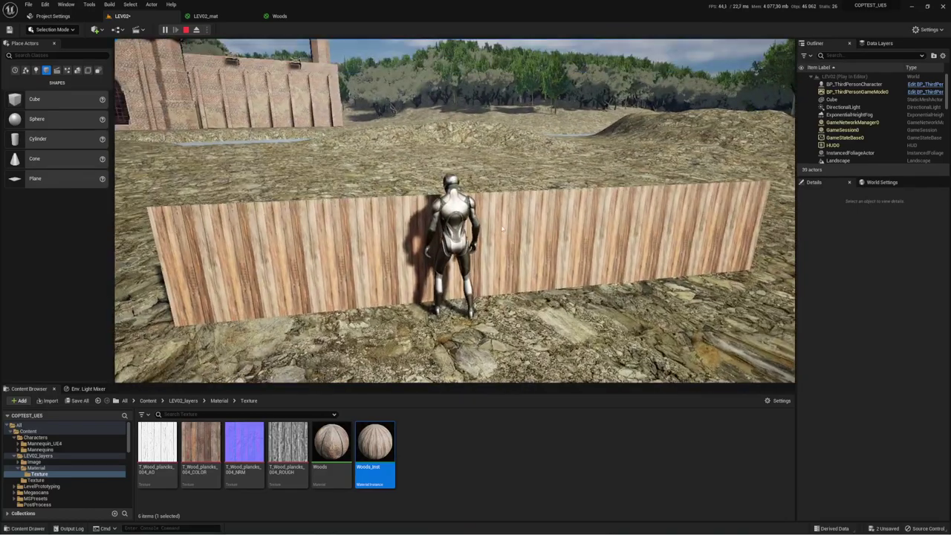
{"action": "key", "text": "s"}
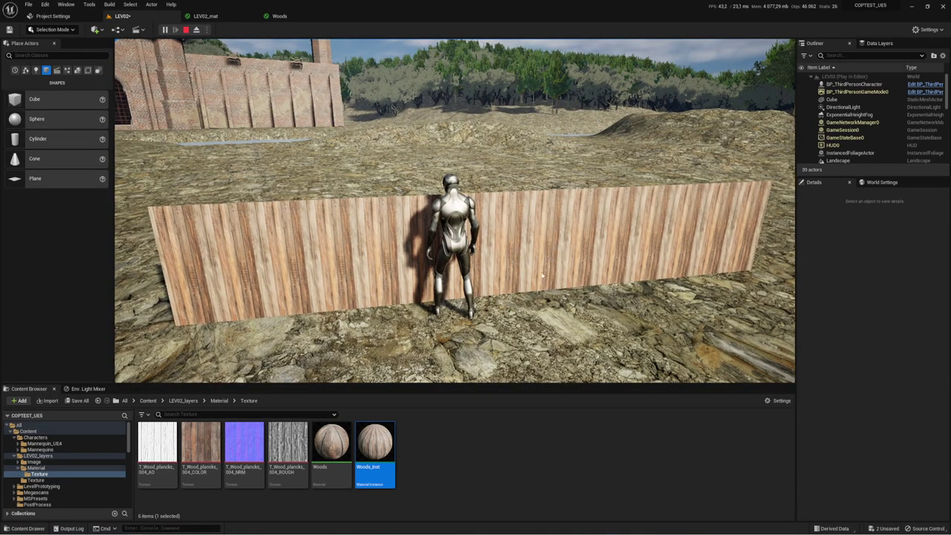
{"action": "key", "text": "w"}
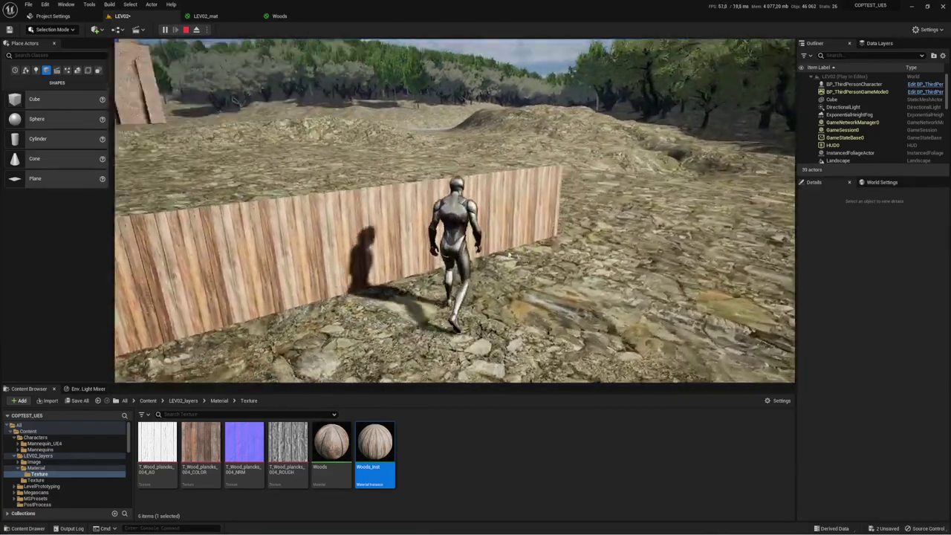
- Swing the game camera around the character to inspect the plank tiling along the fence
{"action": "left_click_drag", "start_coordinate": [509, 256], "coordinate": [416, 257]}
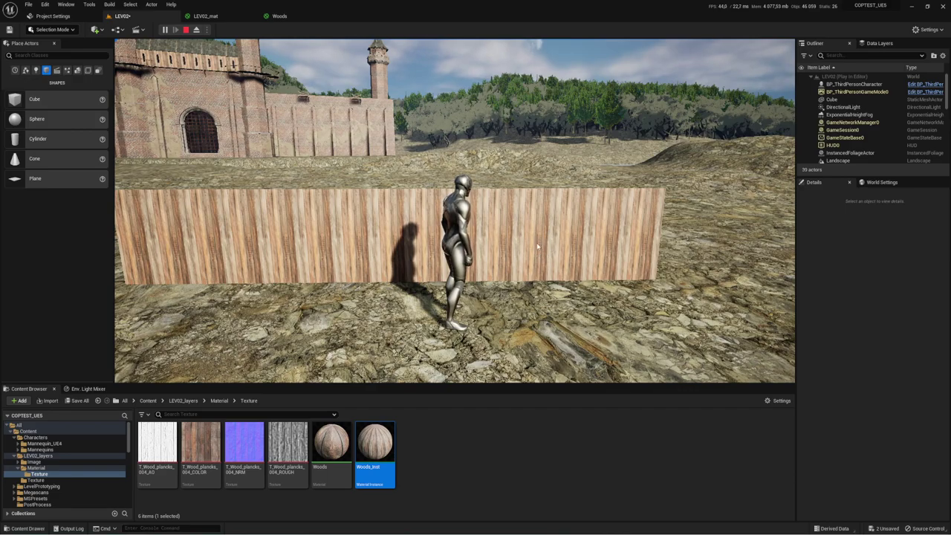
{"action": "left_click_drag", "start_coordinate": [538, 246], "coordinate": [401, 254]}
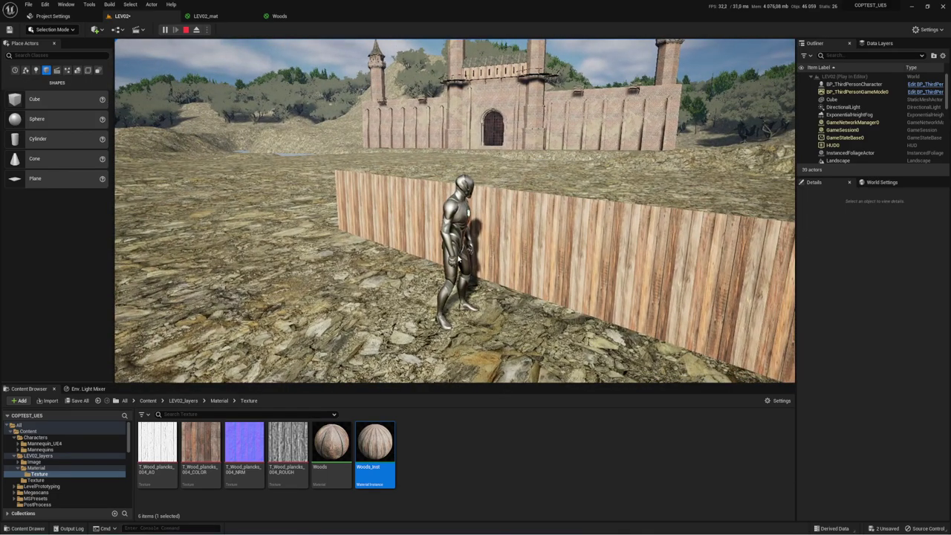
{"action": "mouse_move", "coordinate": [471, 245]}
{"action": "left_mouse_down"}
{"action": "mouse_move", "coordinate": [473, 255]}
{"action": "mouse_move", "coordinate": [681, 234]}
{"action": "left_mouse_up"}
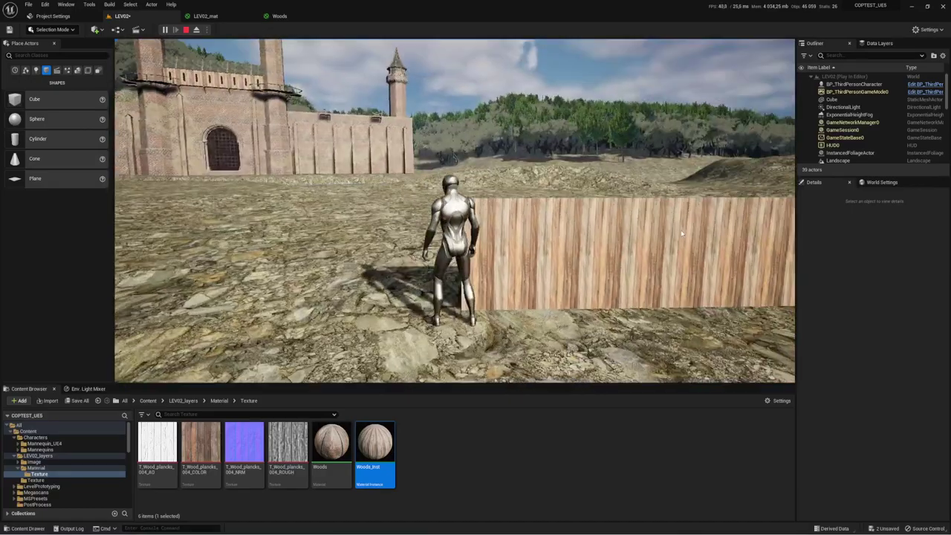
{"action": "left_click_drag", "start_coordinate": [589, 283], "coordinate": [584, 278]}
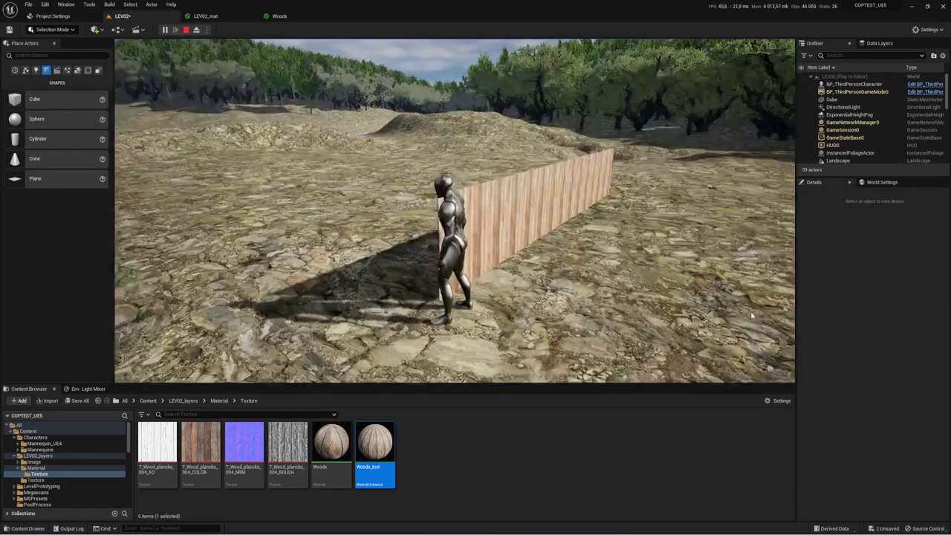